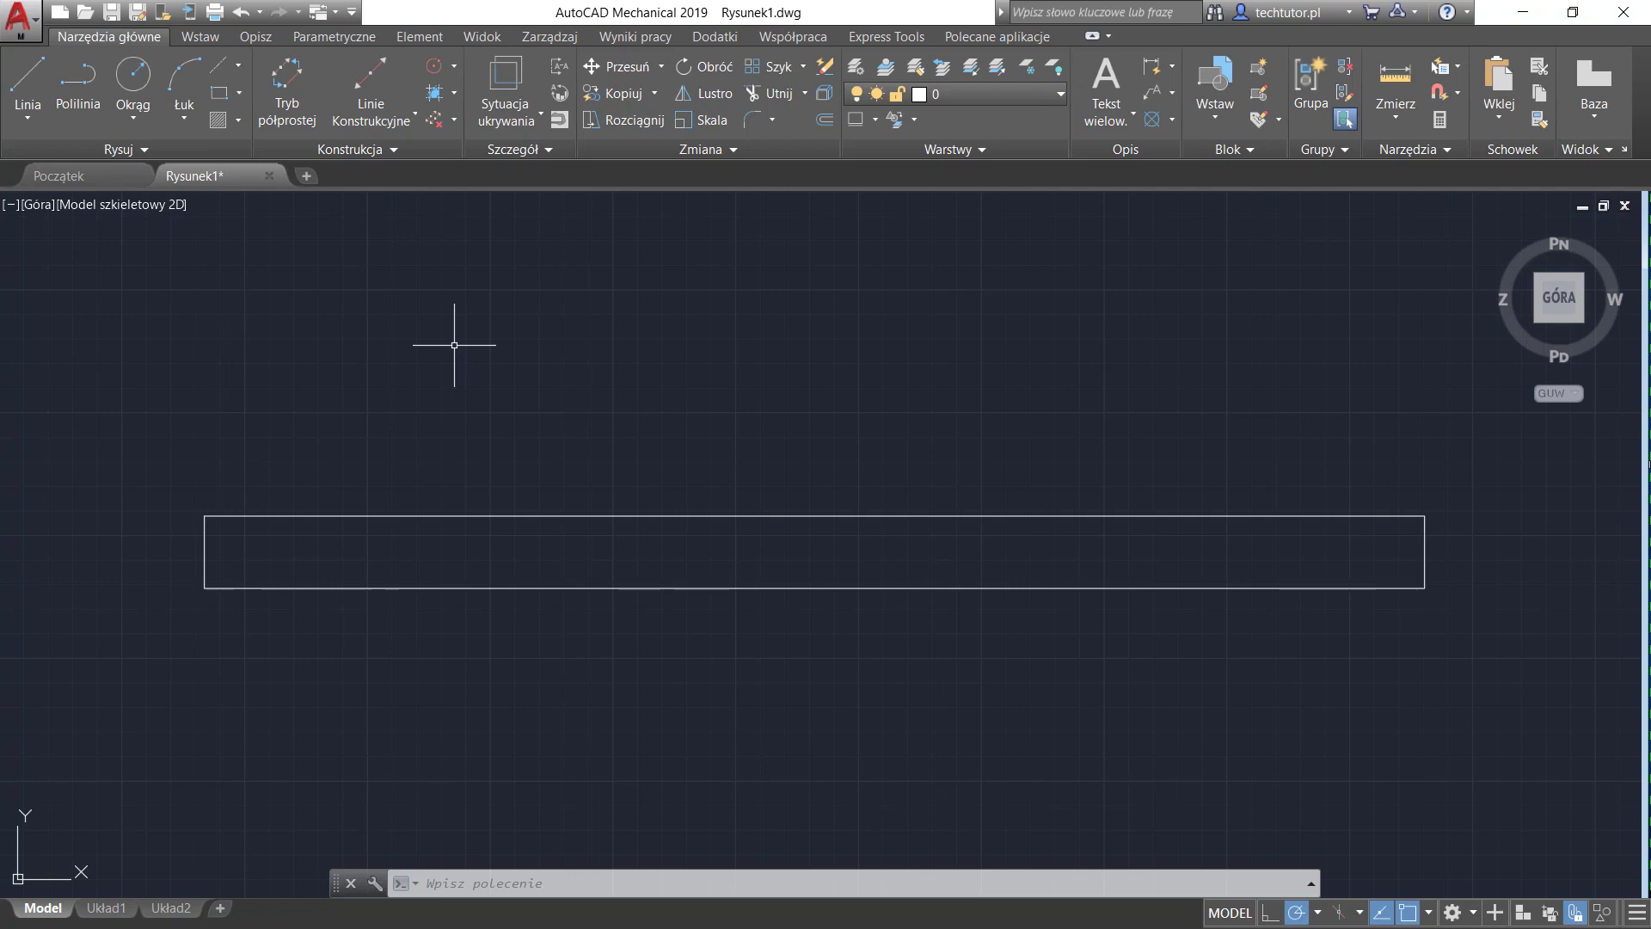
# Switch the ribbon to the Element tab to show the hole and fastener tools.
pyautogui.click(436, 38)
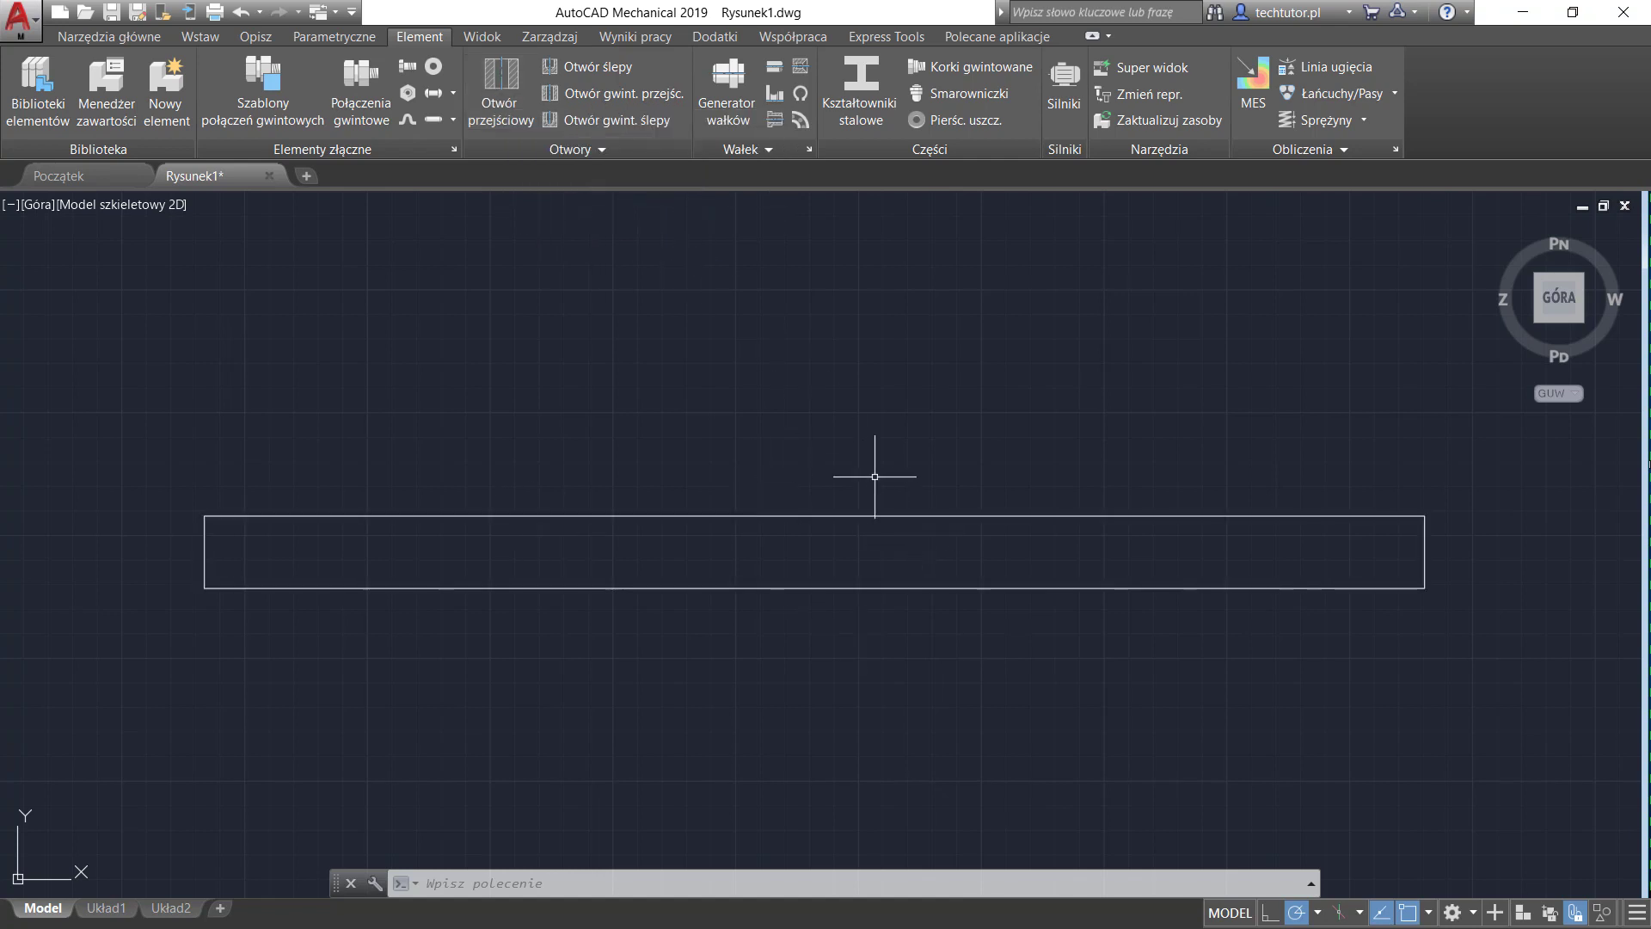
# Choose a PN-75/M-02046 H12 through hole (Otwór przejściowy) in front view (Przód).
pyautogui.click(498, 86)
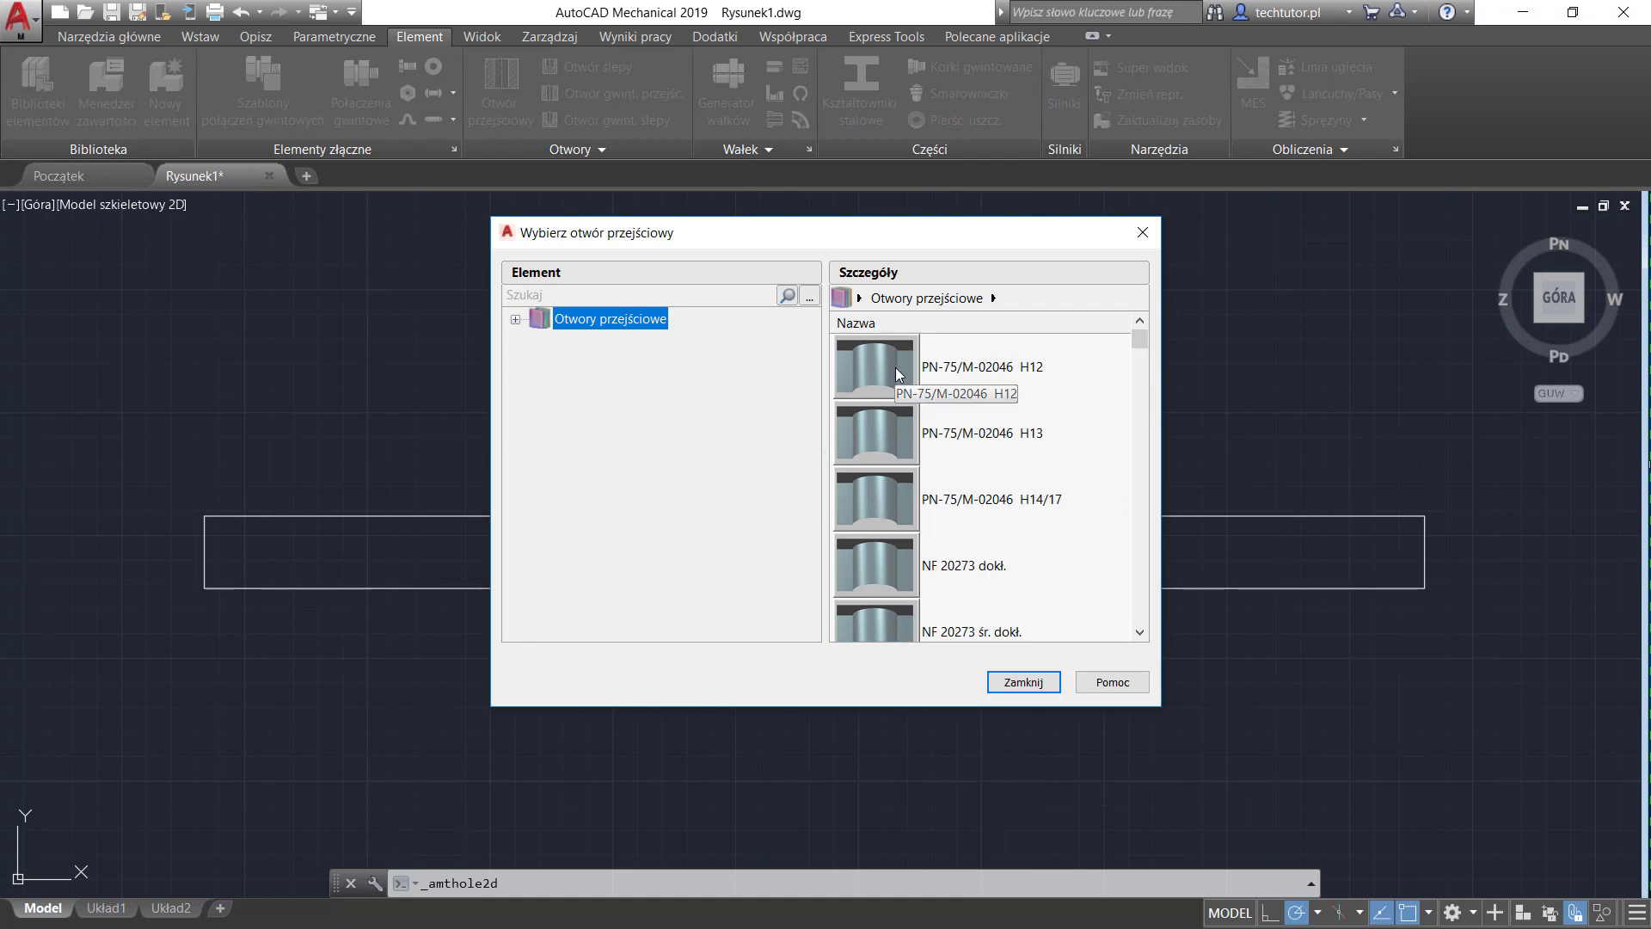
pyautogui.doubleClick(988, 368)
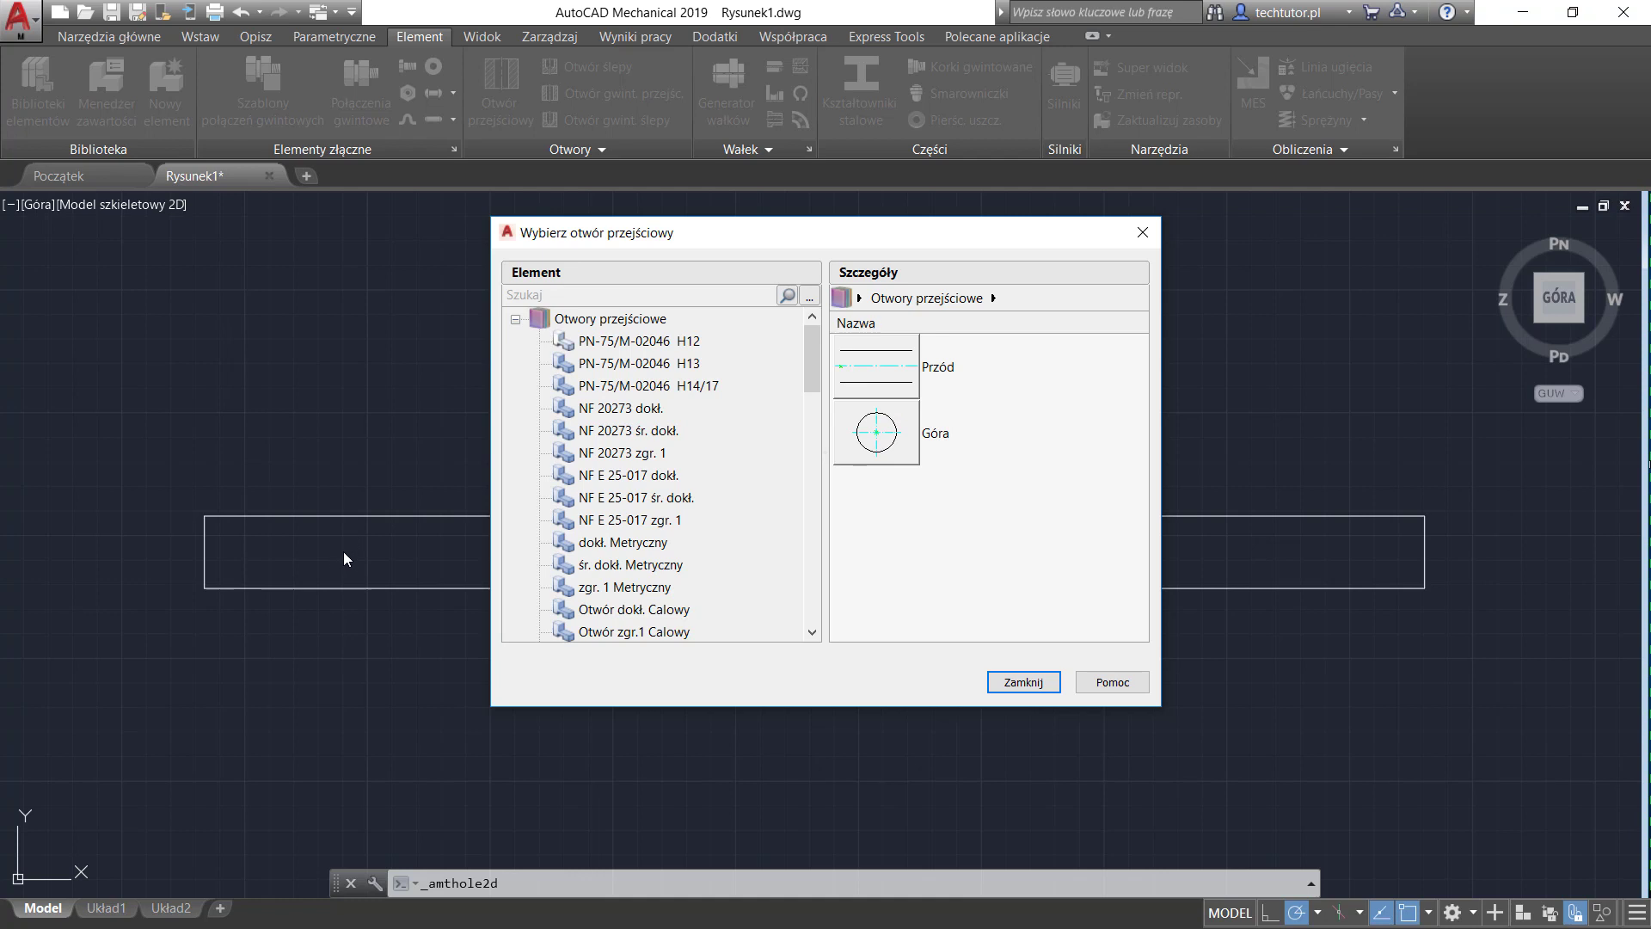
pyautogui.click(885, 366)
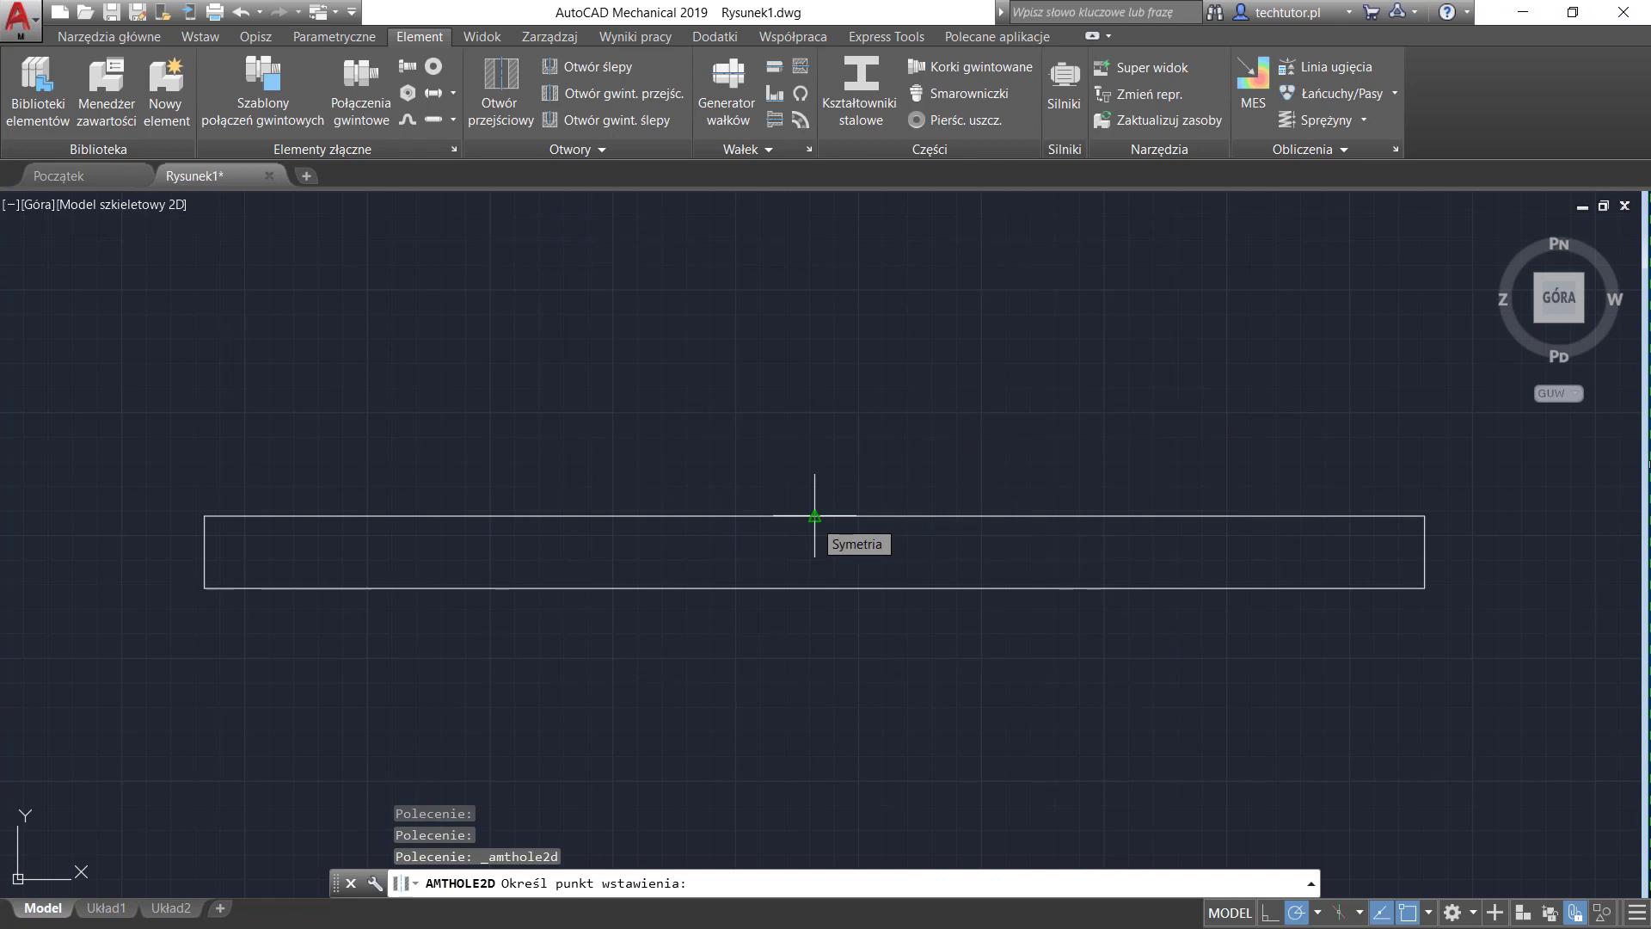
# Place an M10 through hole from the plate's top-edge midpoint down to its bottom edge.
pyautogui.click(815, 516)
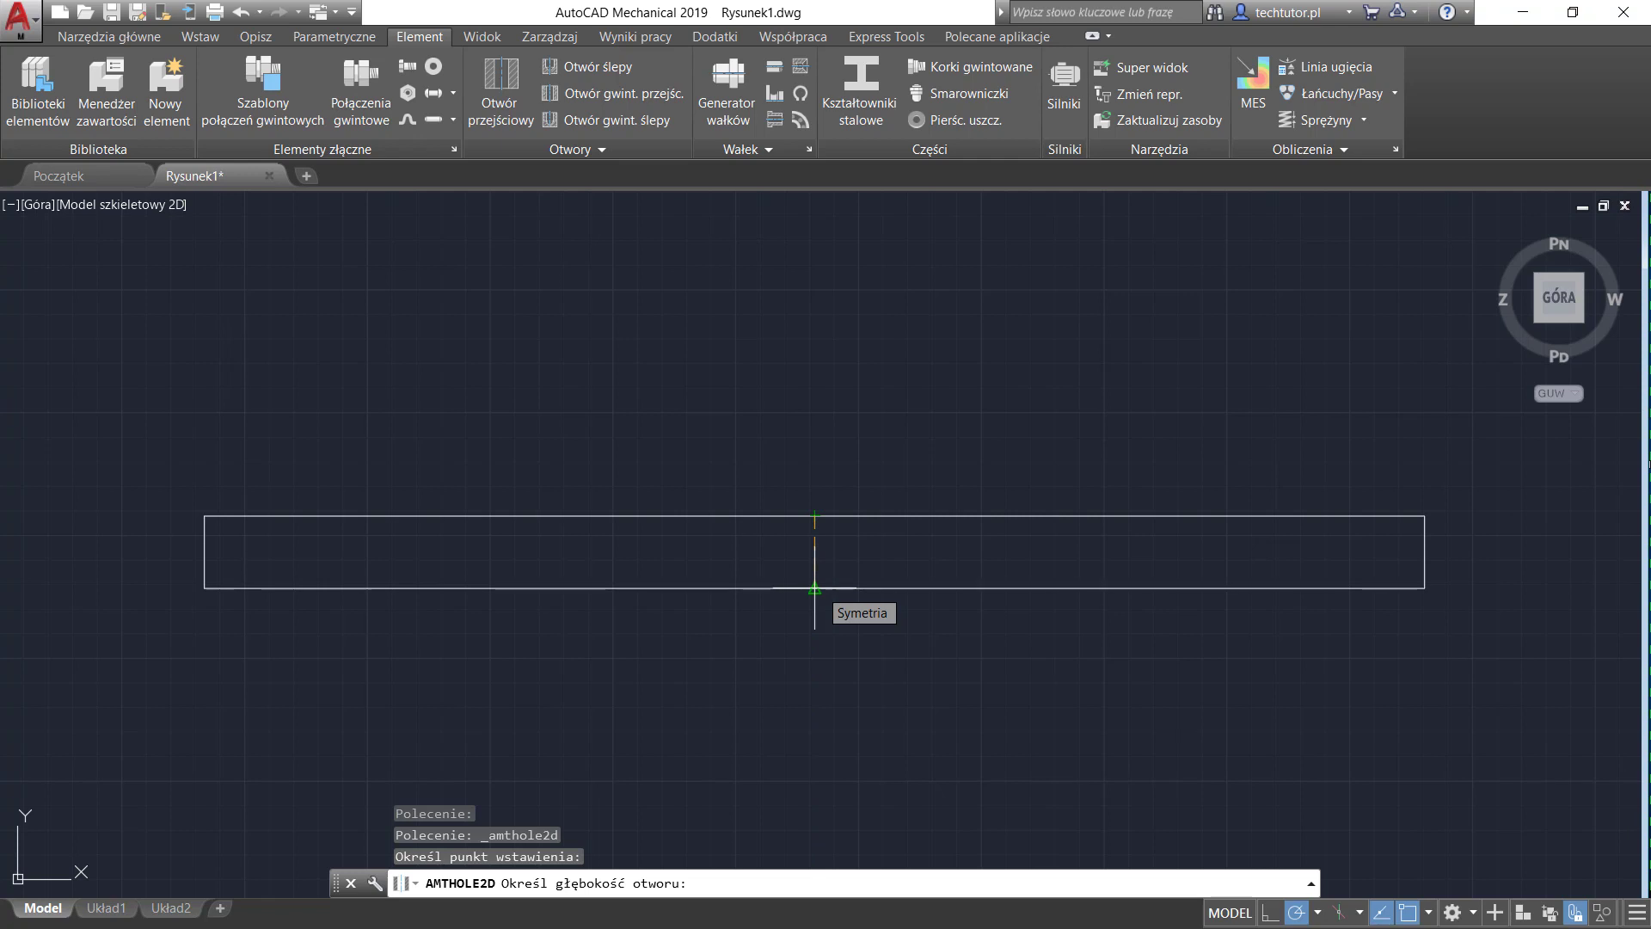
pyautogui.click(815, 588)
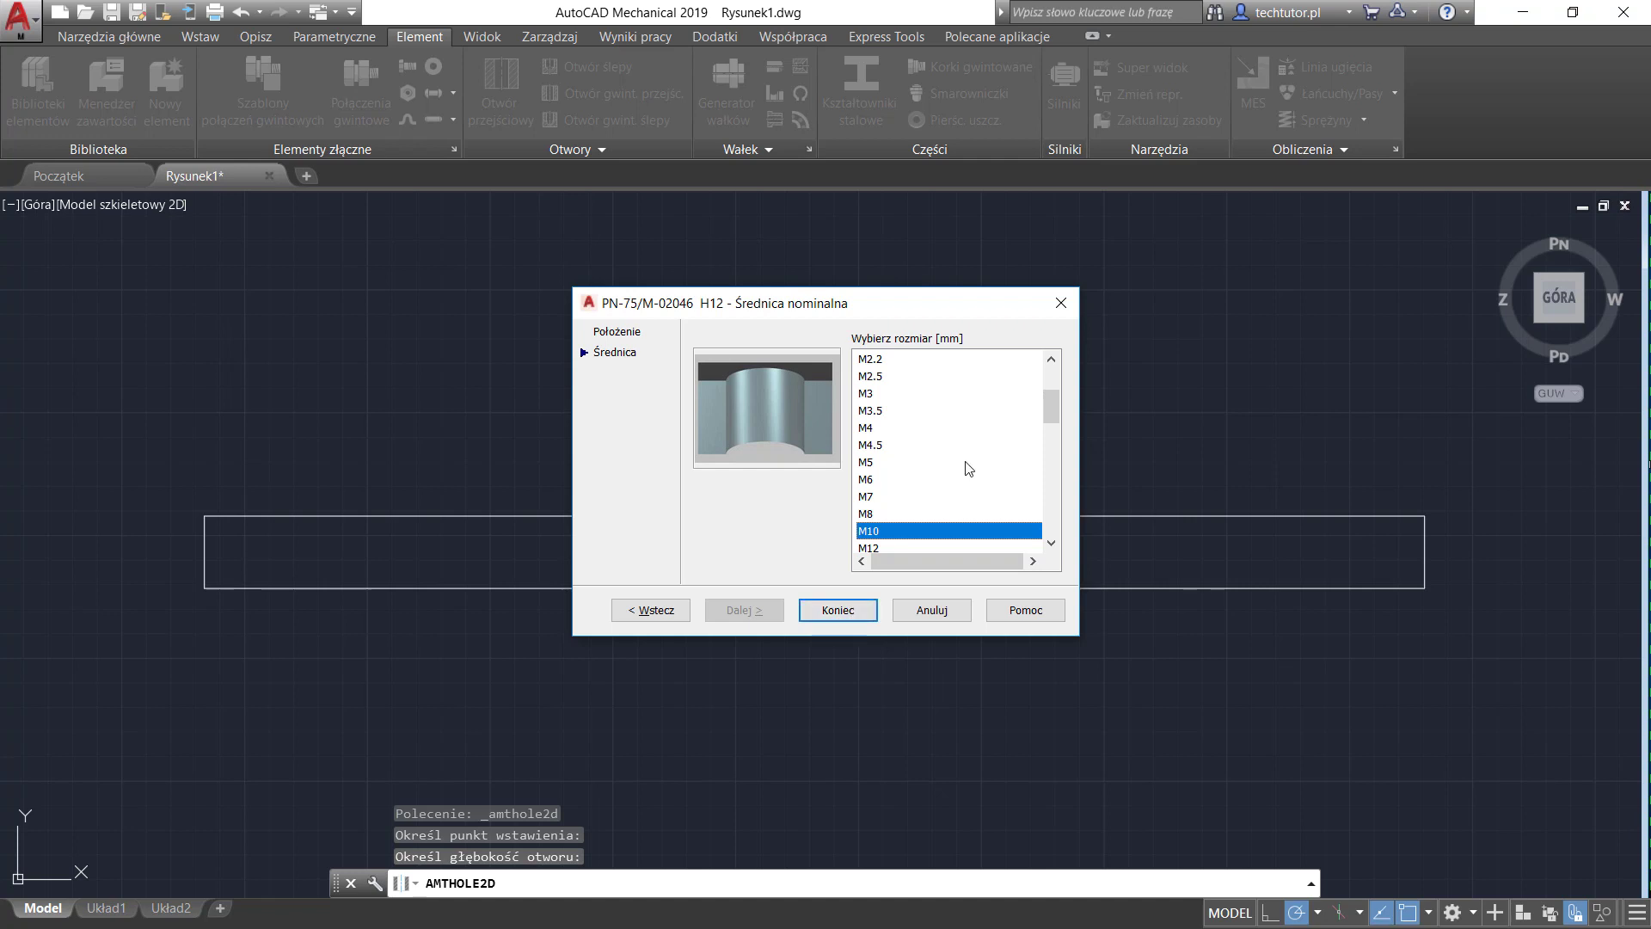
pyautogui.scroll(-3, 967, 464)
pyautogui.scroll(2, 966, 465)
pyautogui.scroll(1, 966, 464)
pyautogui.scroll(-3, 967, 465)
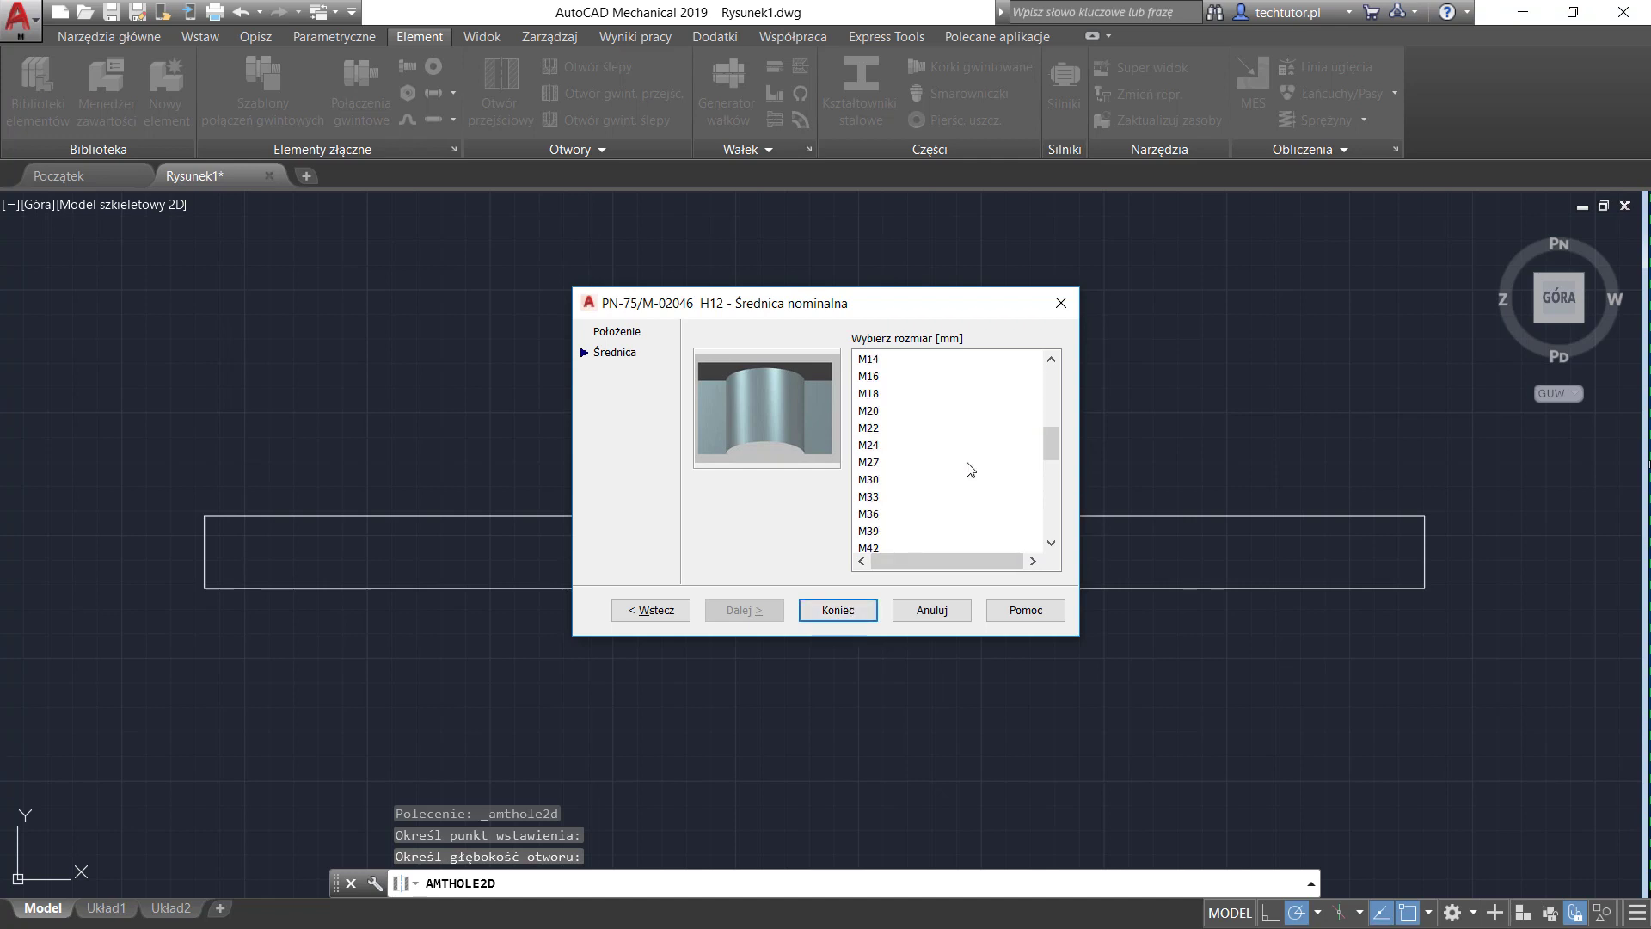
pyautogui.scroll(-3, 967, 465)
pyautogui.scroll(-1, 967, 465)
pyautogui.scroll(5, 968, 465)
pyautogui.scroll(3, 970, 469)
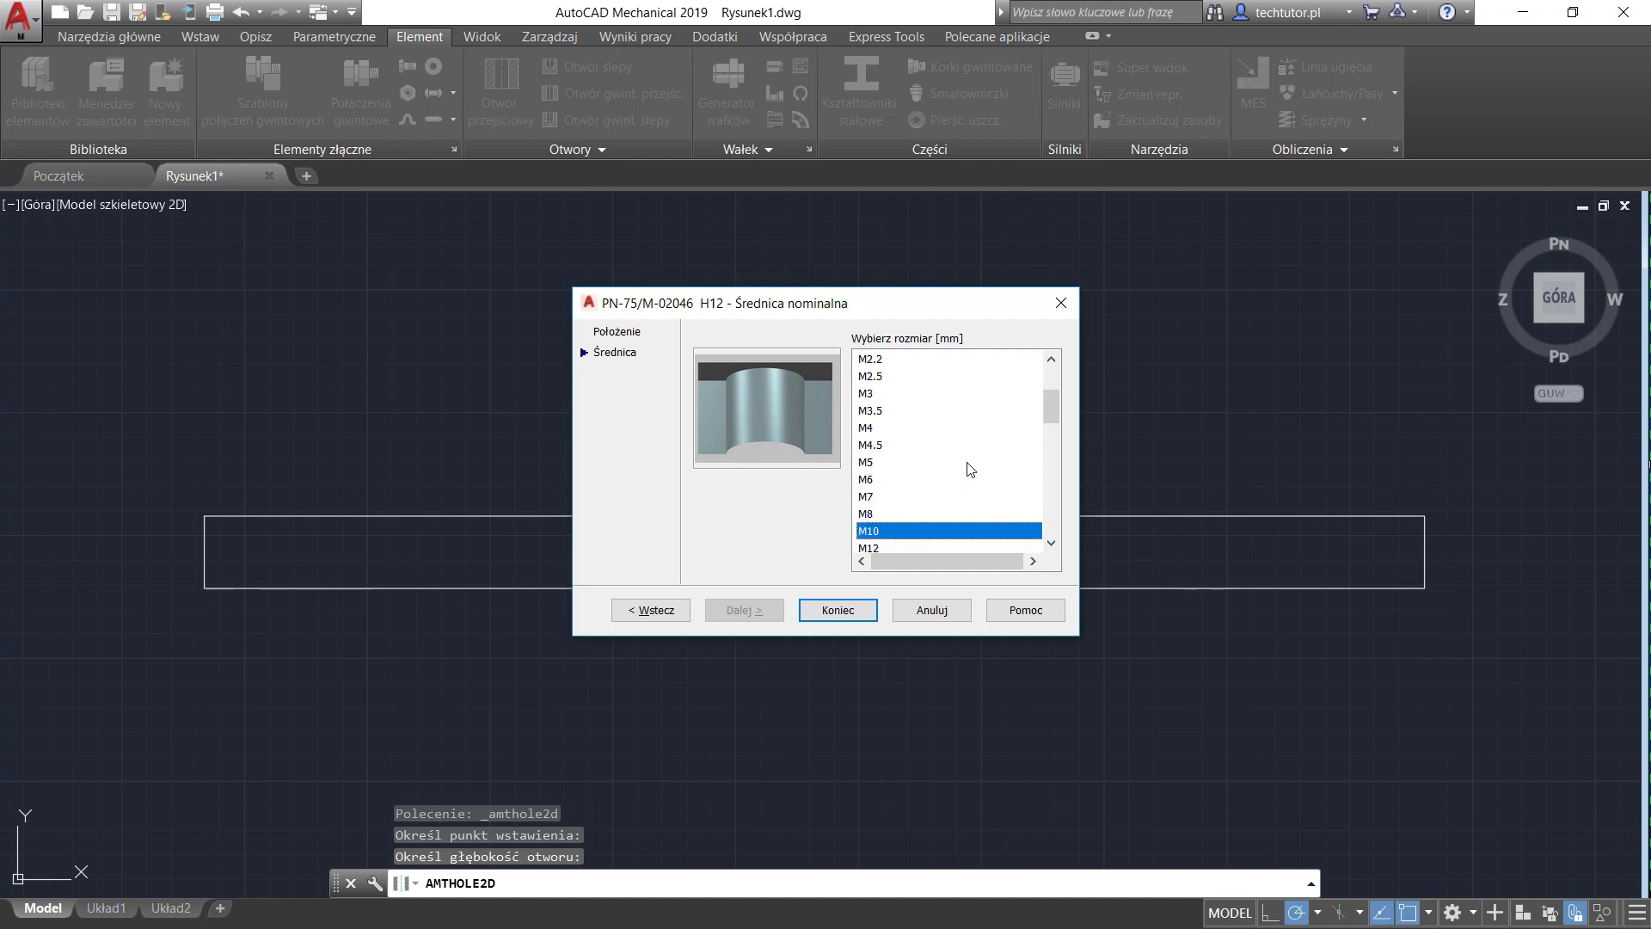
pyautogui.click(837, 611)
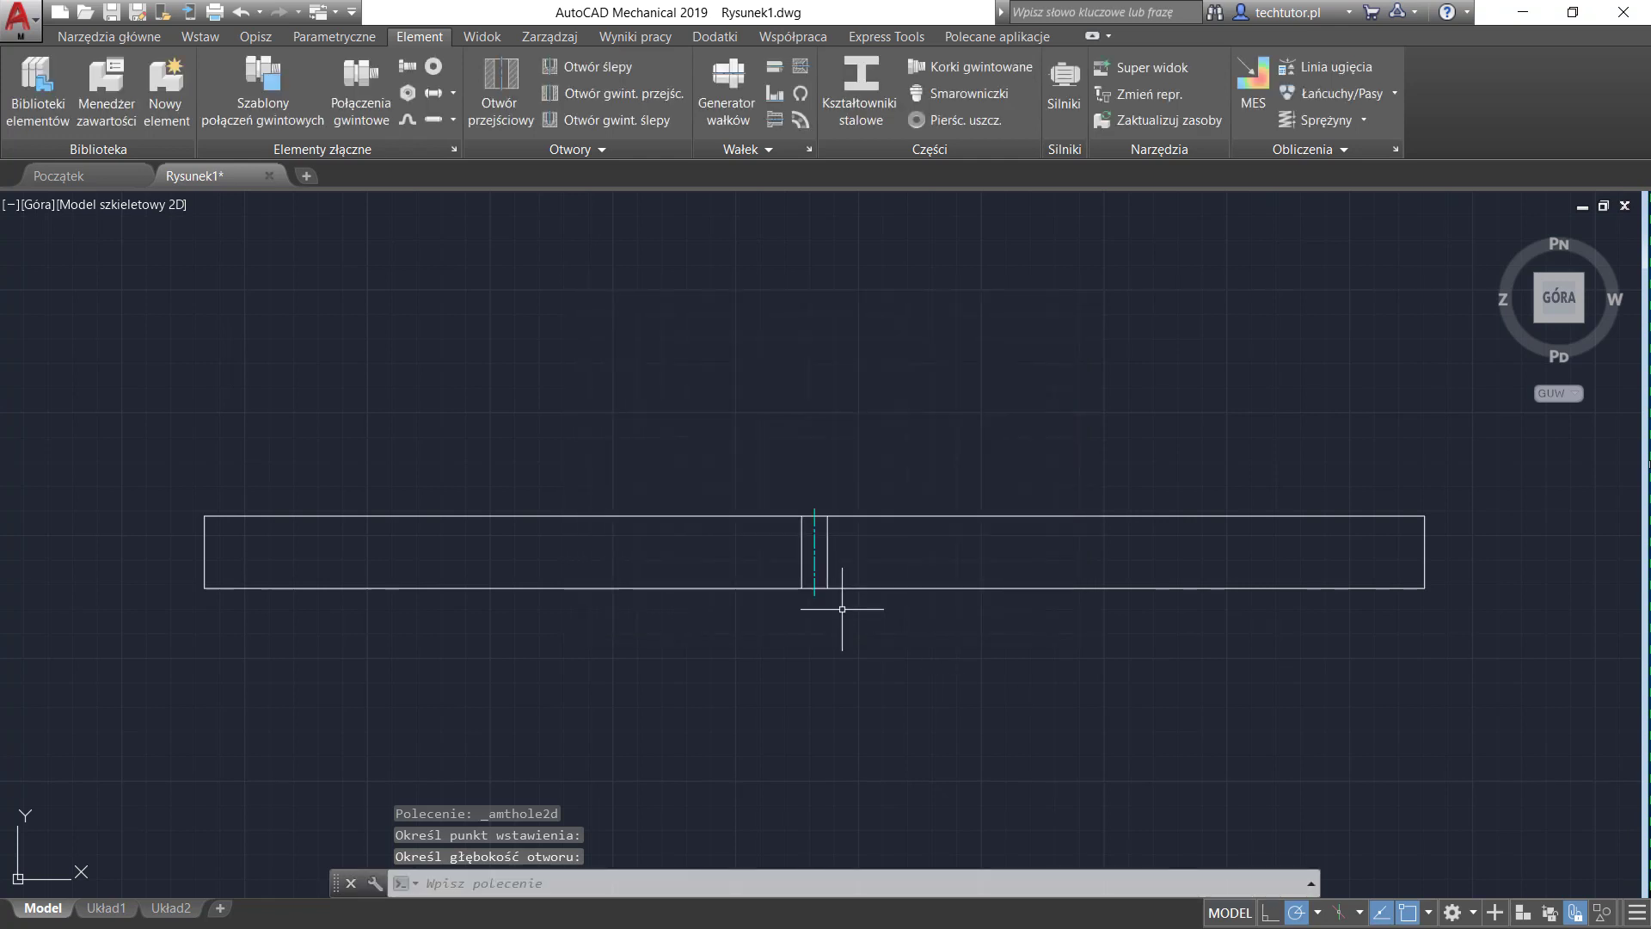
# Zoom in on the M10 hole in the plate.
pyautogui.scroll(4, 815, 609)
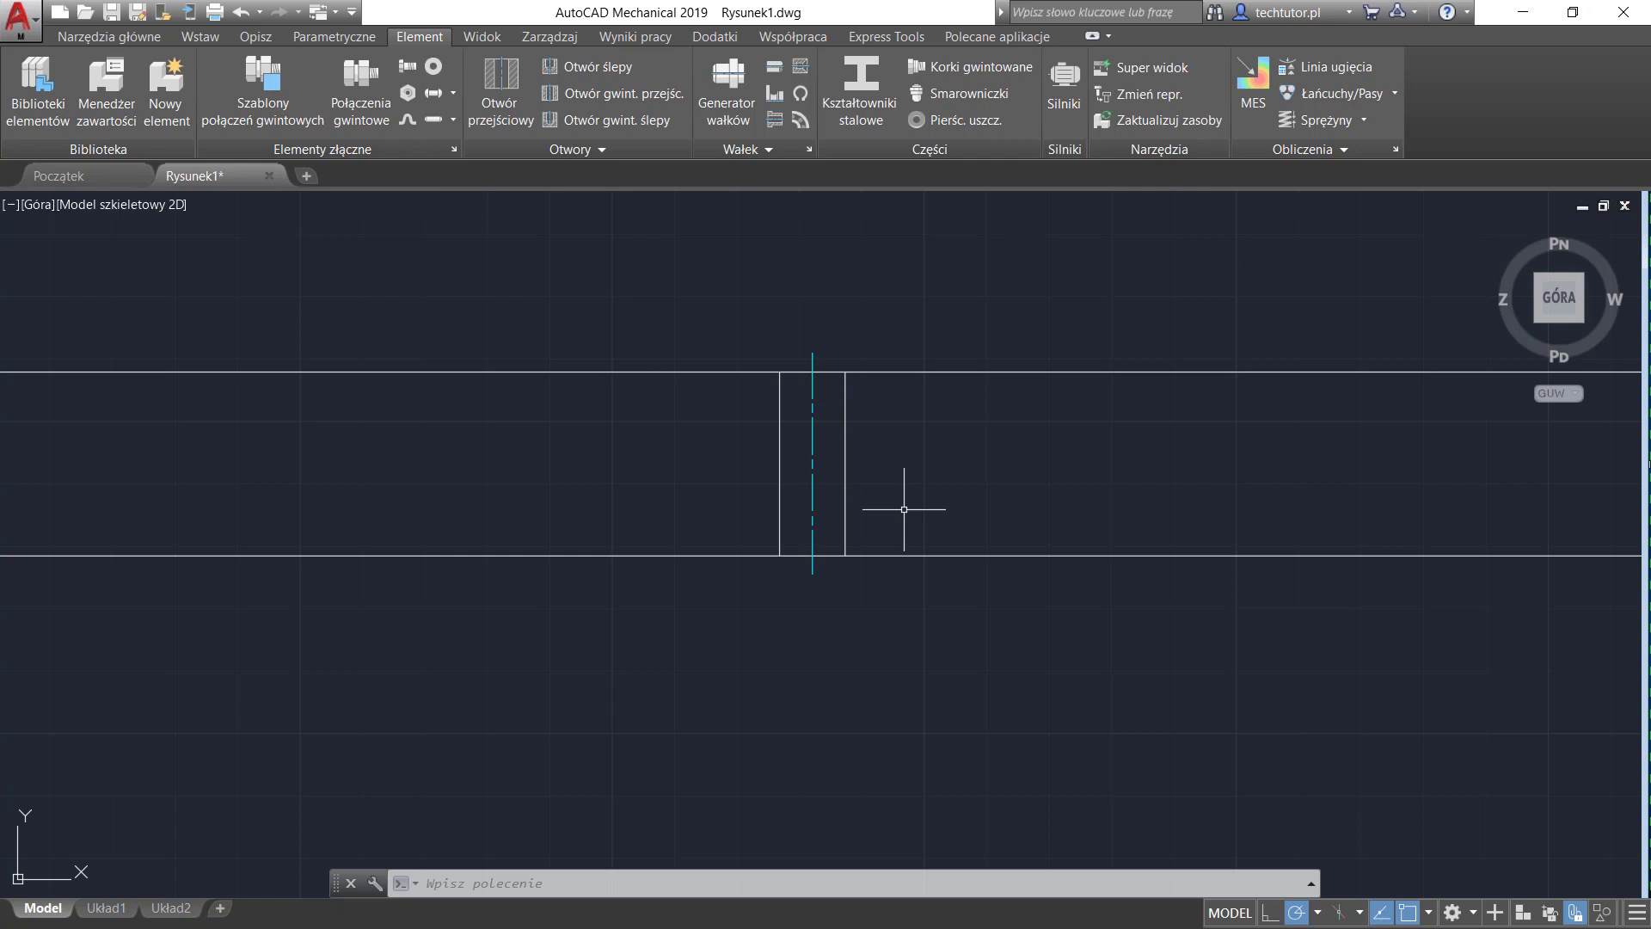
pyautogui.scroll(-2, 904, 509)
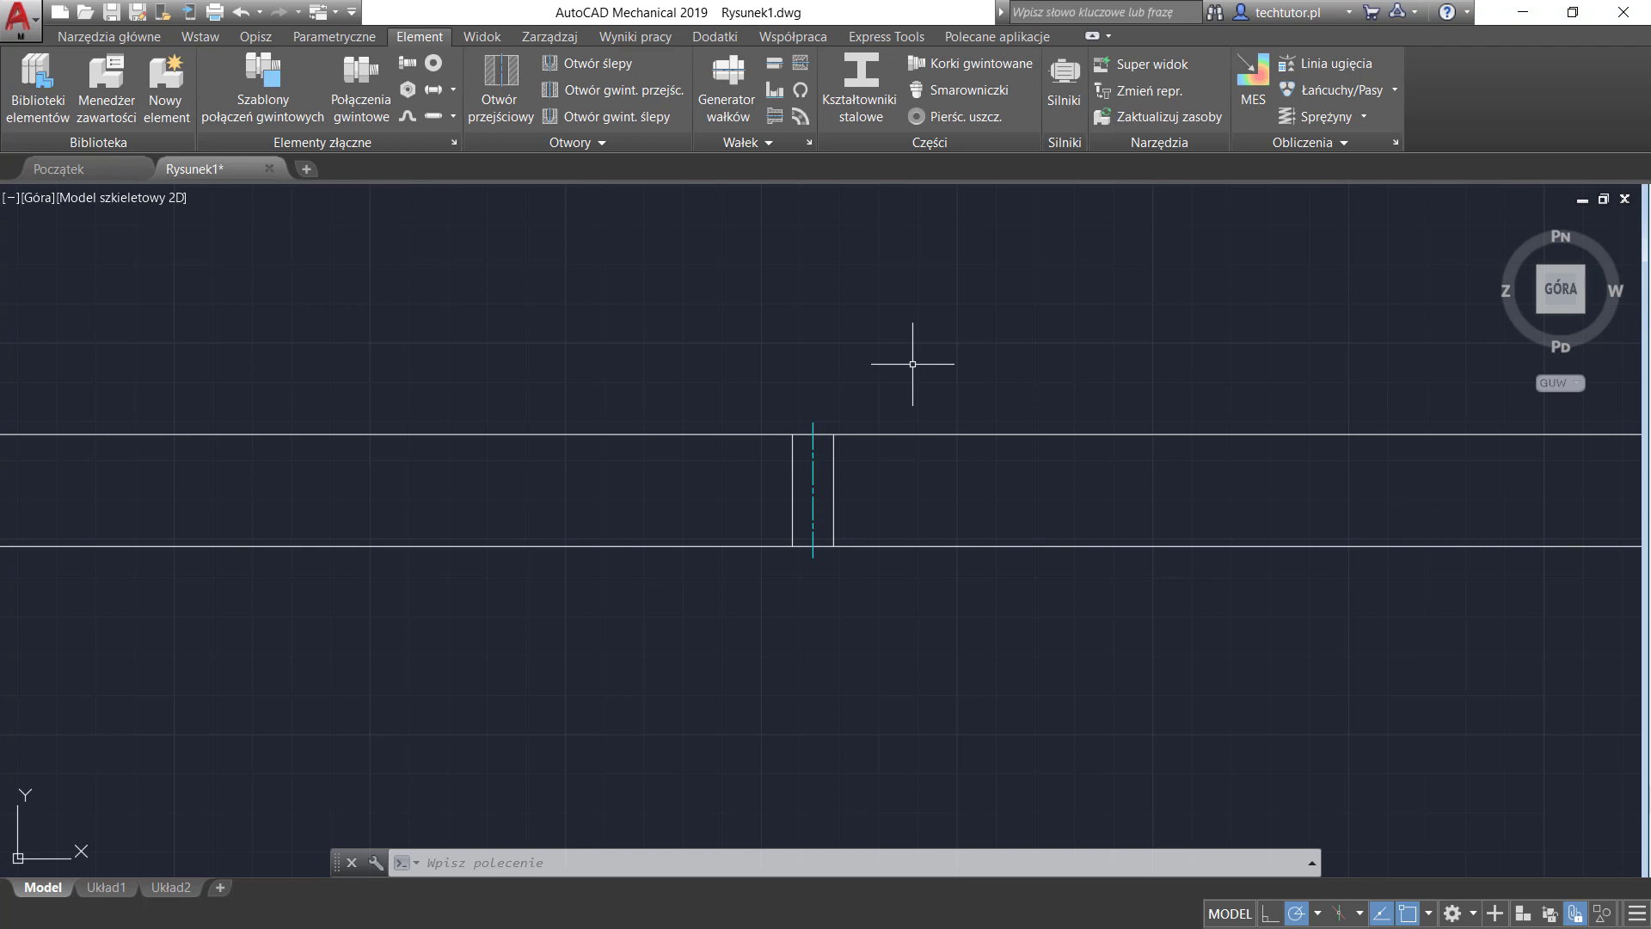
pyautogui.scroll(3, 802, 467)
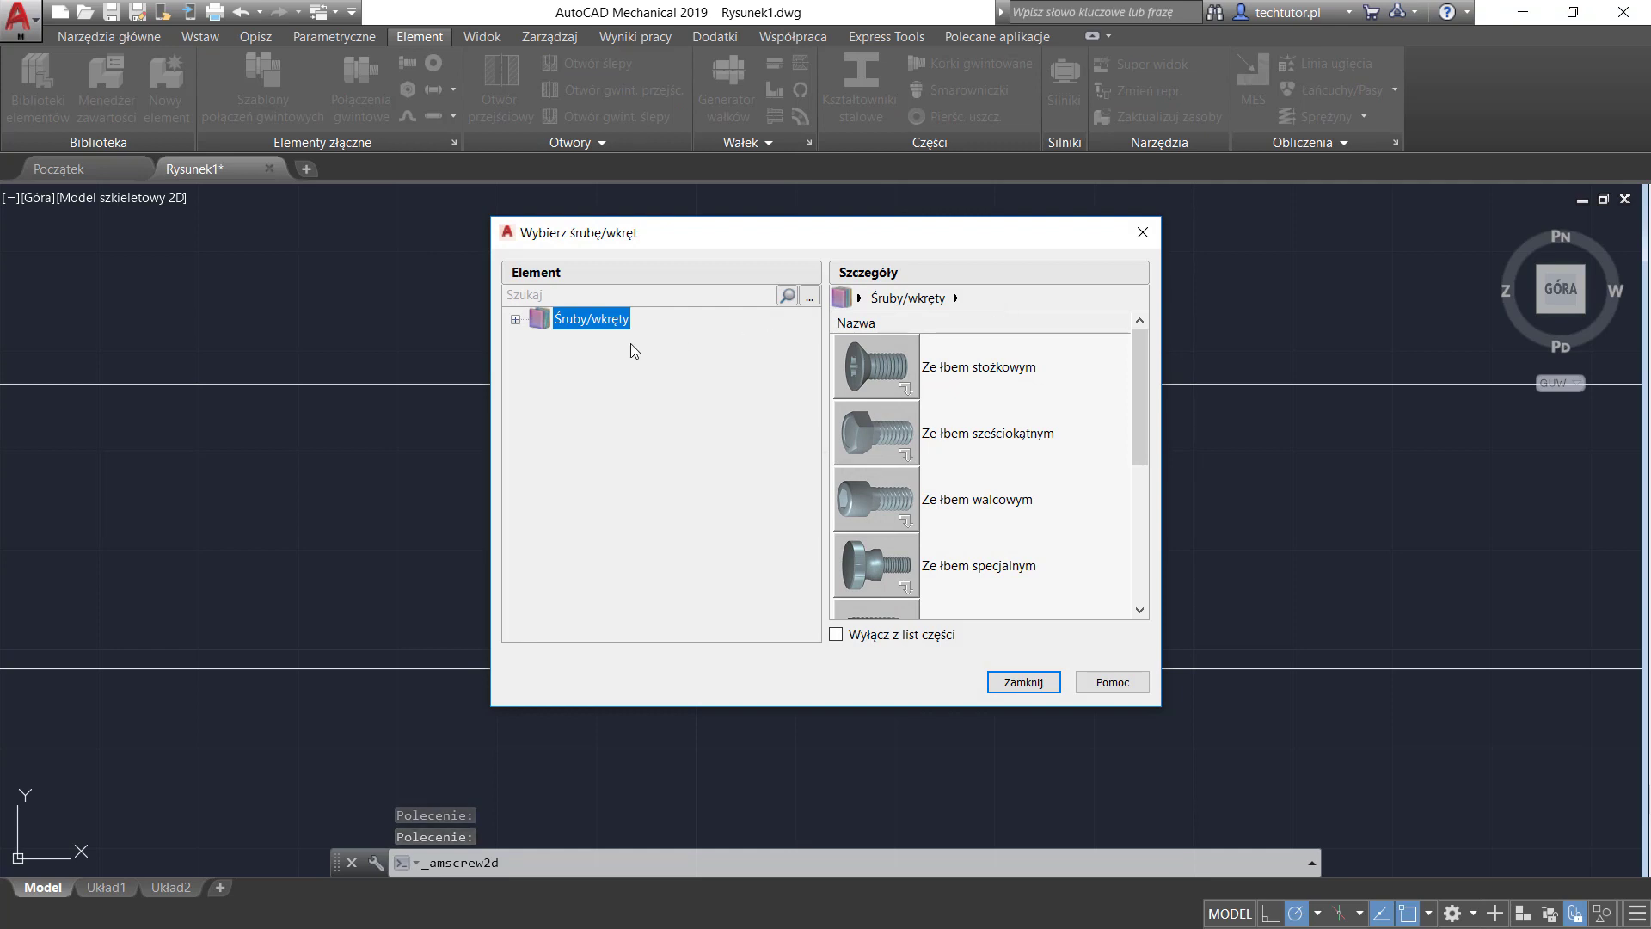
# Pick the ISO 4762: 2004 screw under Ze łbem walcowym in front view (Przód).
pyautogui.click(514, 320)
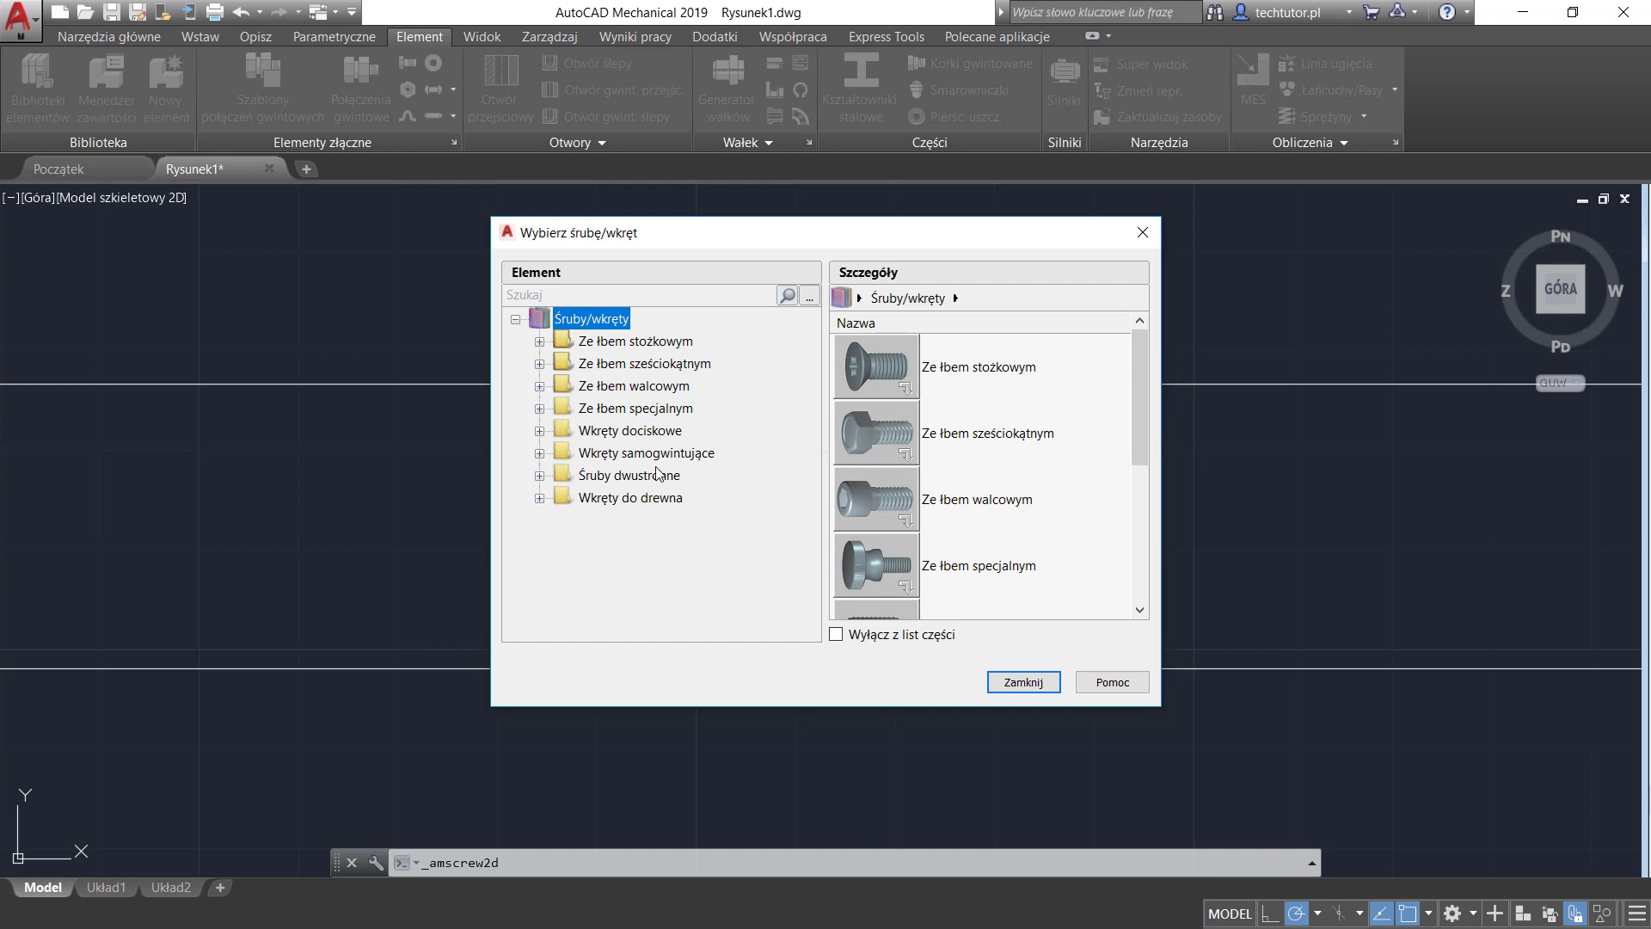
pyautogui.click(539, 387)
pyautogui.scroll(-2, 649, 501)
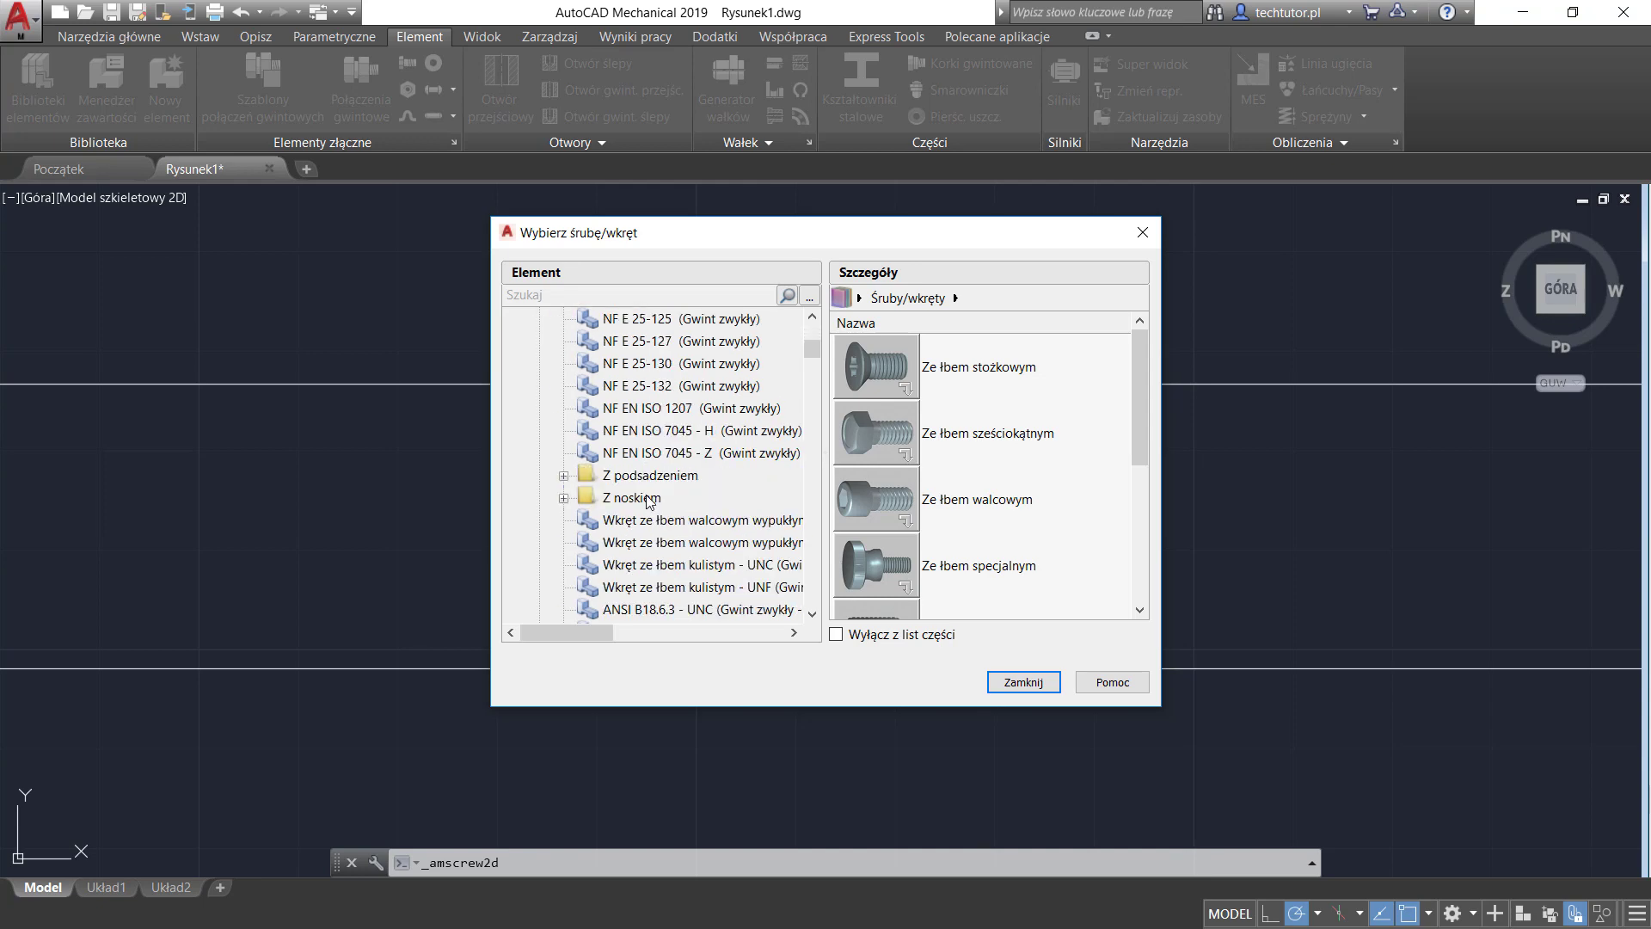
pyautogui.scroll(-2, 649, 500)
pyautogui.scroll(-2, 649, 501)
pyautogui.scroll(-2, 649, 500)
pyautogui.scroll(-2, 649, 500)
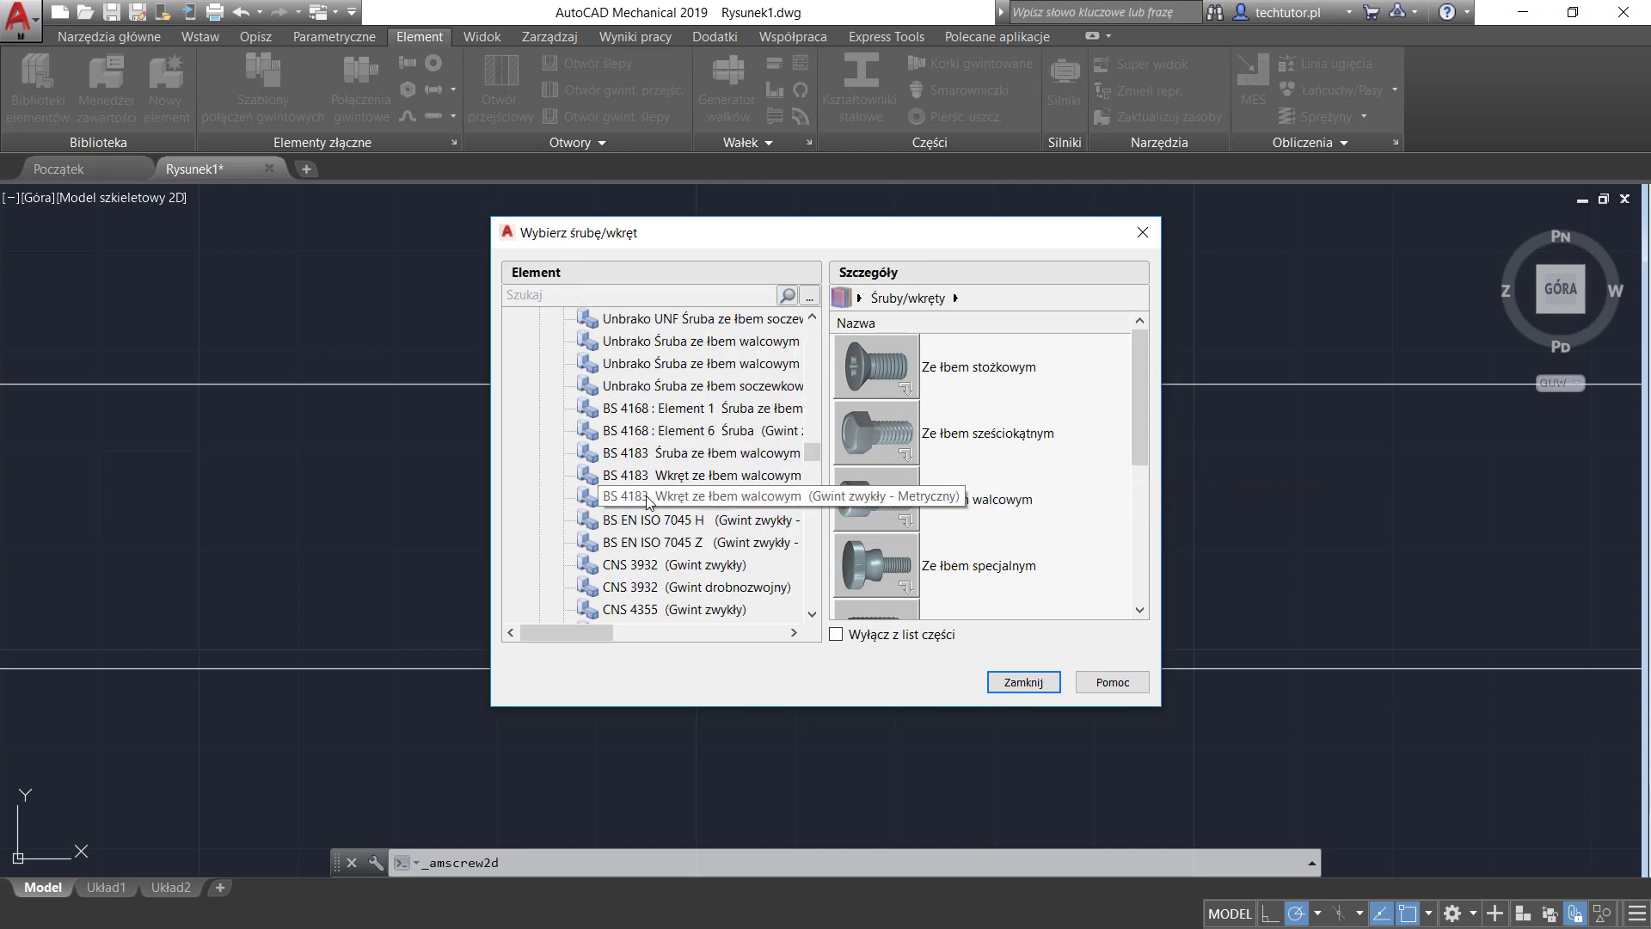
pyautogui.scroll(-2, 649, 502)
pyautogui.scroll(-2, 676, 508)
pyautogui.scroll(-2, 676, 508)
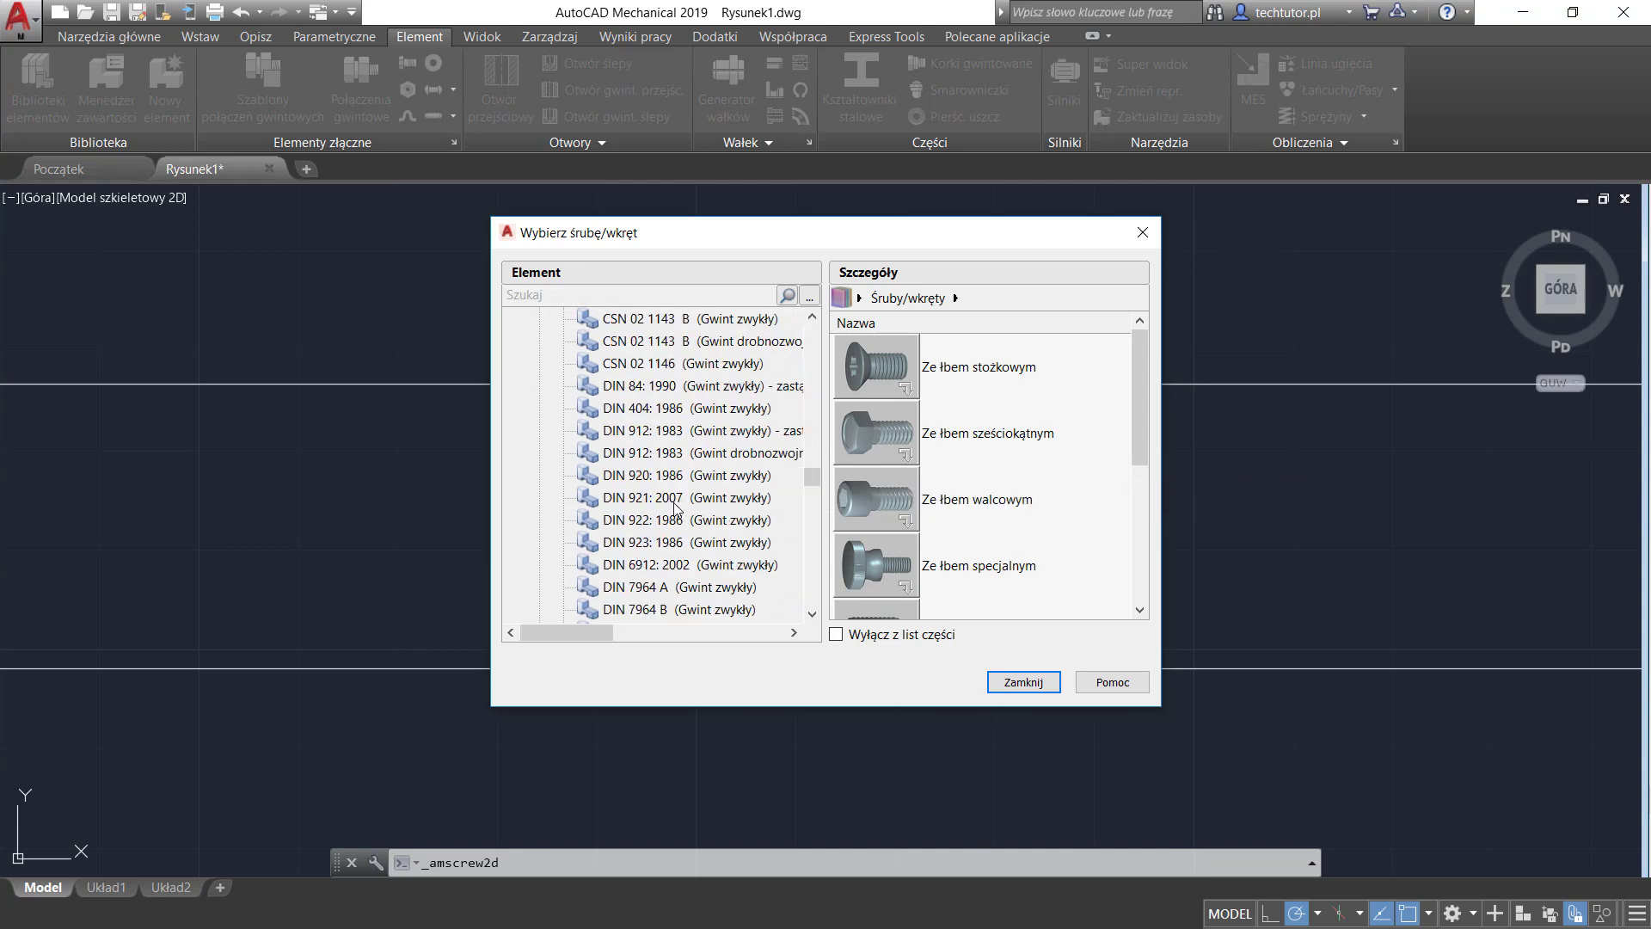
pyautogui.scroll(-2, 676, 508)
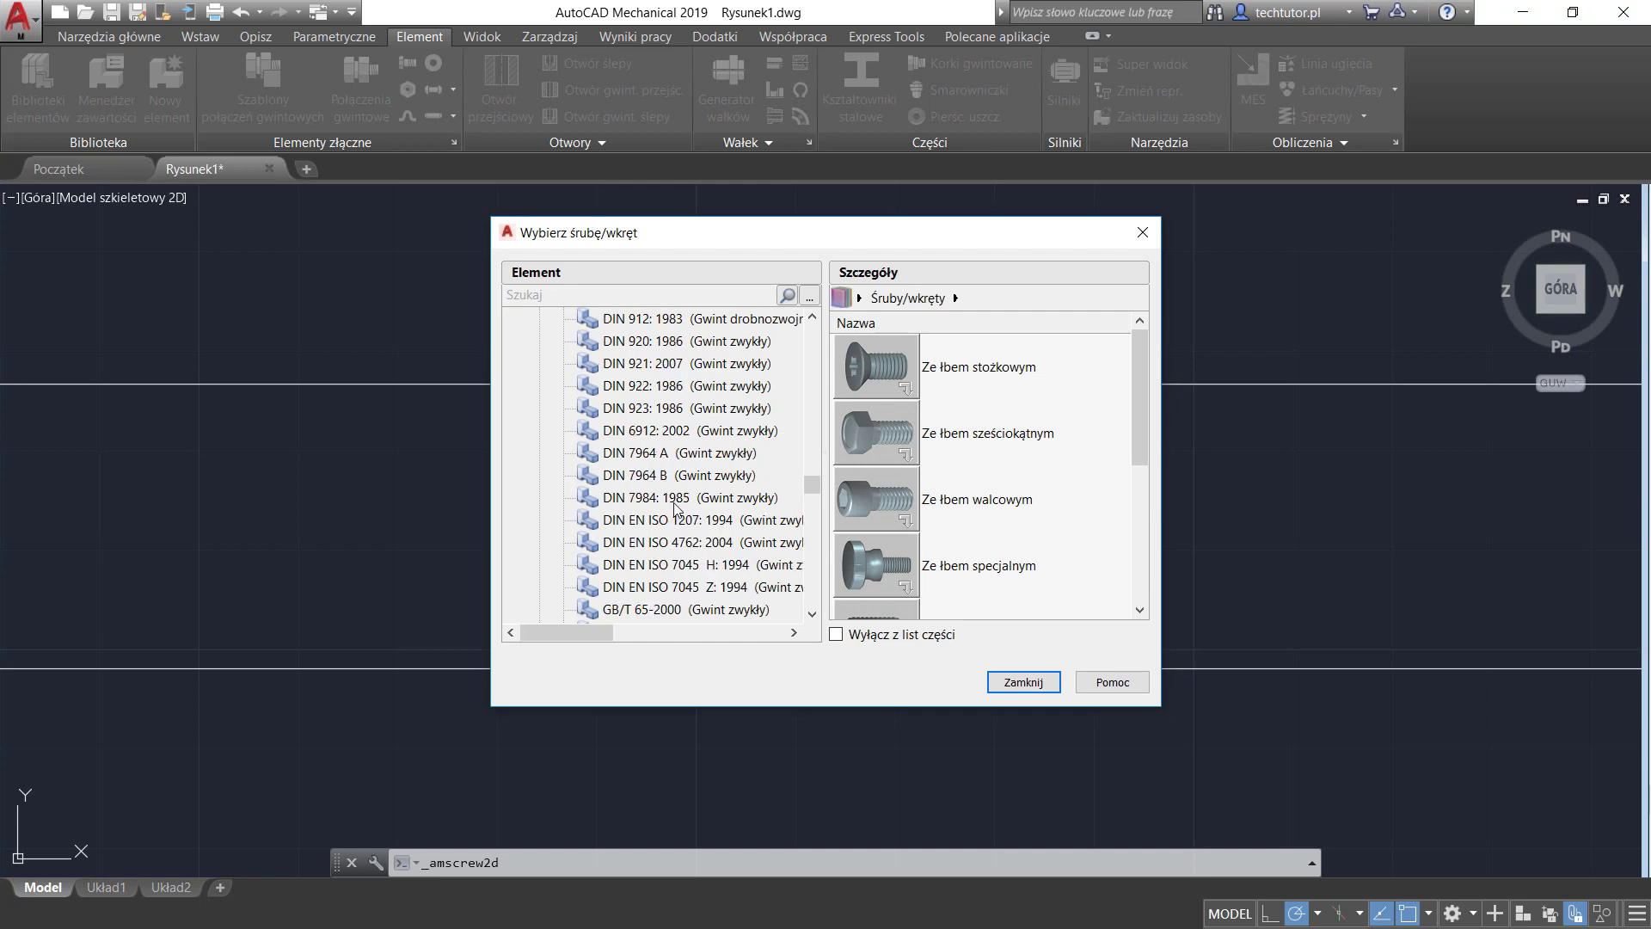
pyautogui.scroll(-2, 676, 508)
pyautogui.scroll(-2, 676, 508)
pyautogui.scroll(-2, 676, 508)
pyautogui.scroll(-4, 675, 508)
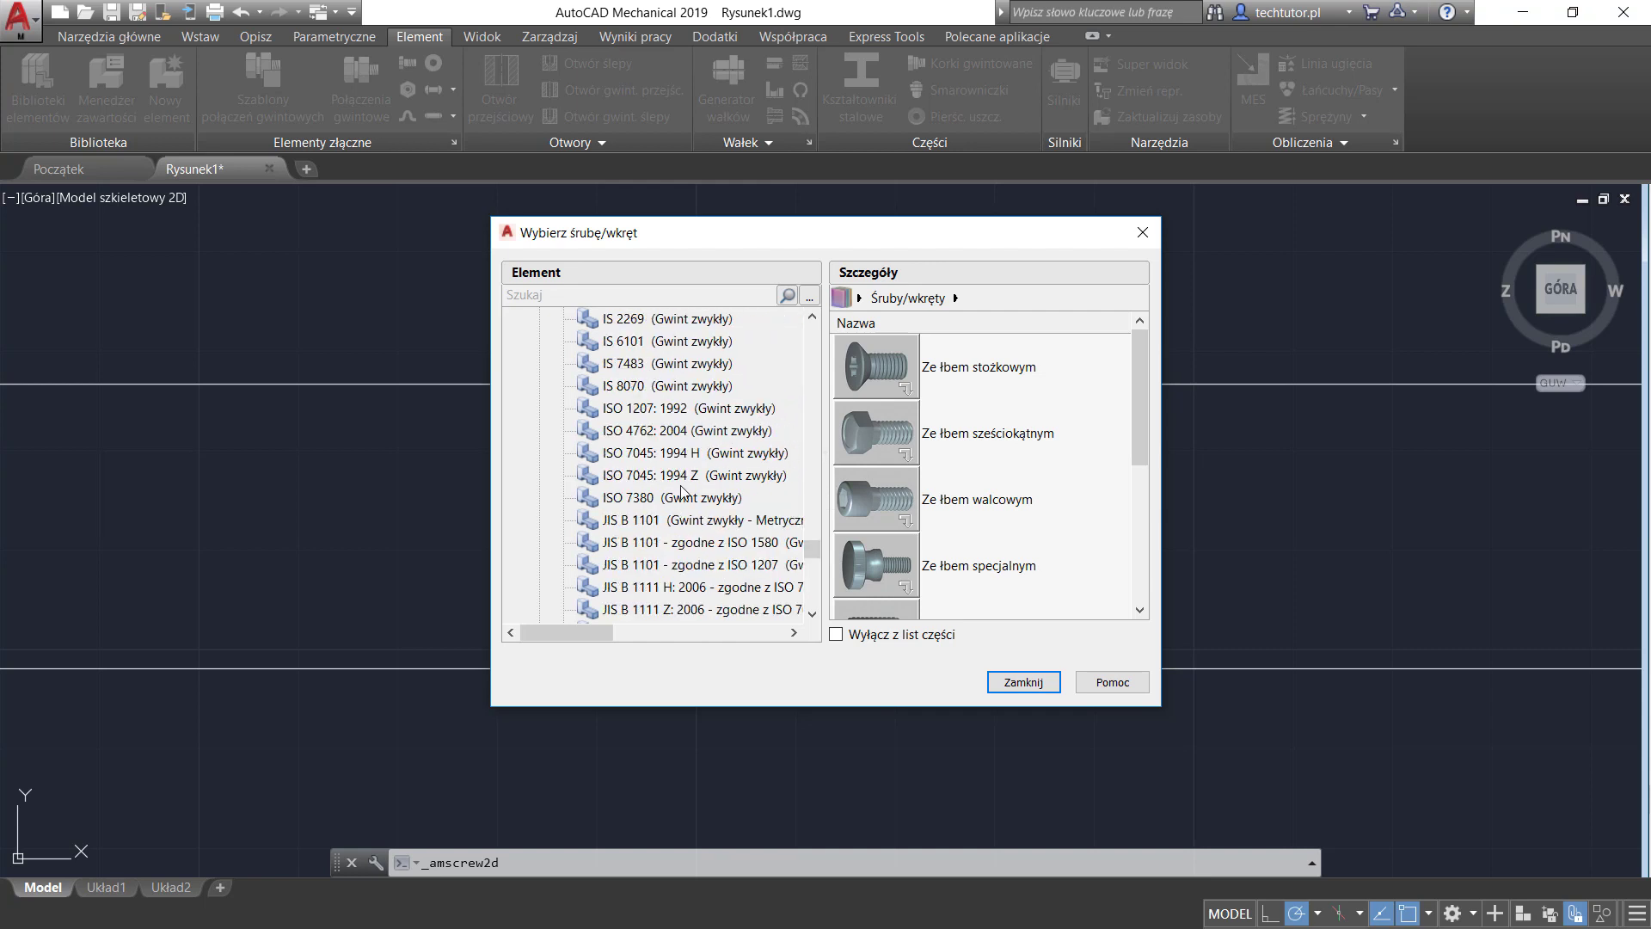
pyautogui.click(662, 435)
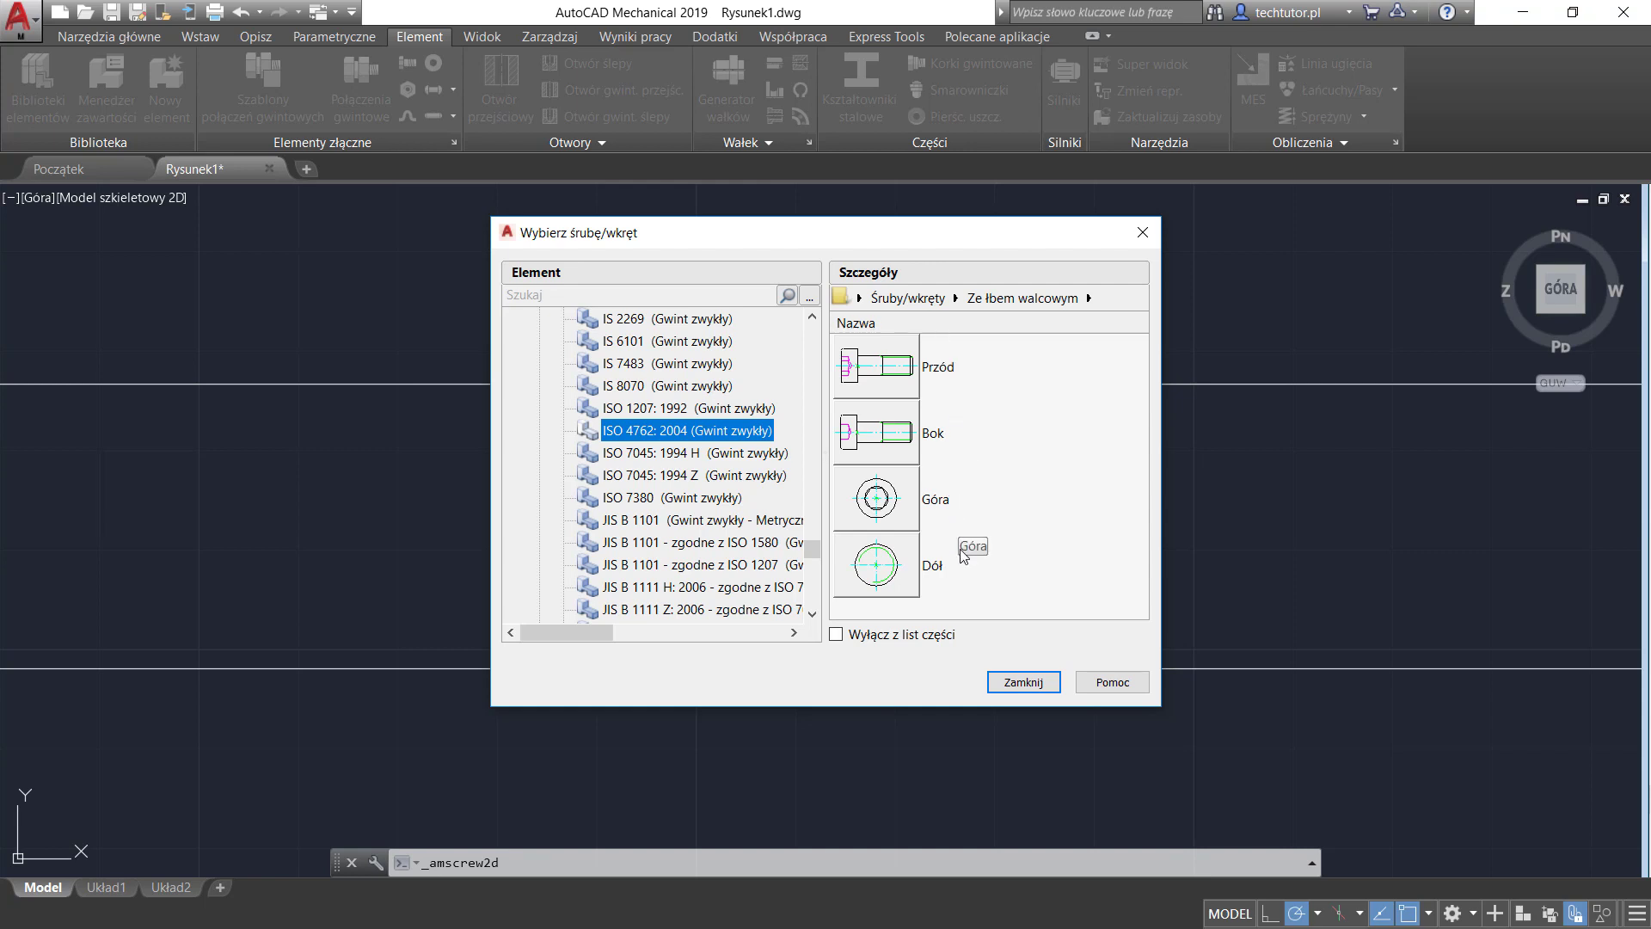
pyautogui.click(878, 371)
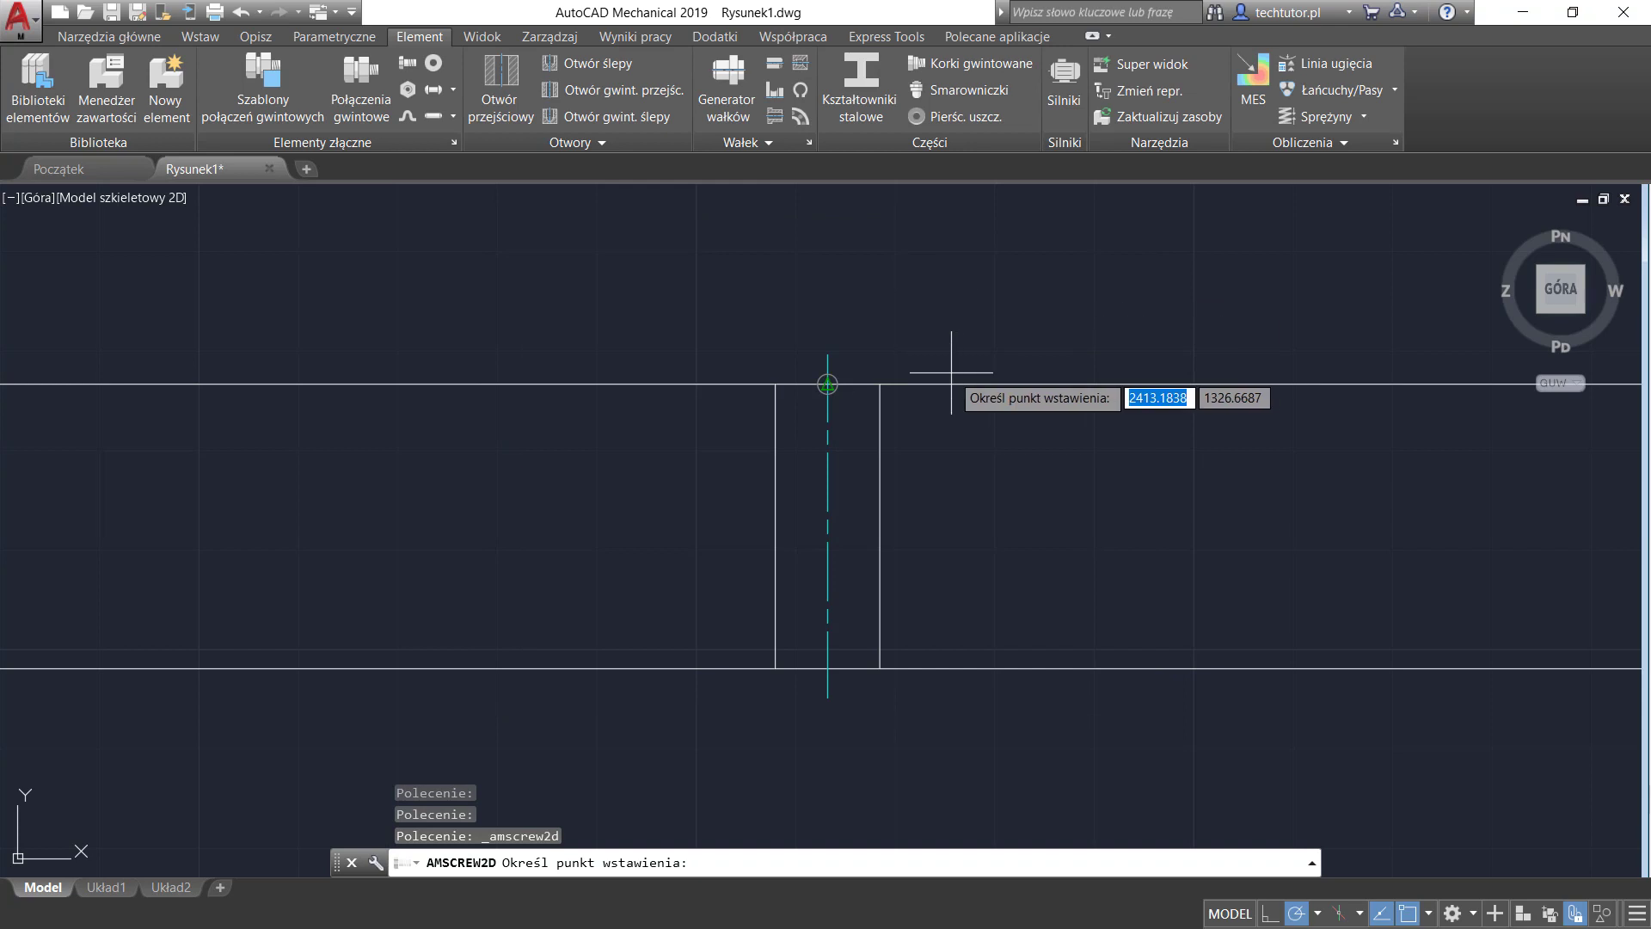
# Insert the M10 screw along the hole centreline, sized as M10x40.
pyautogui.click(827, 384)
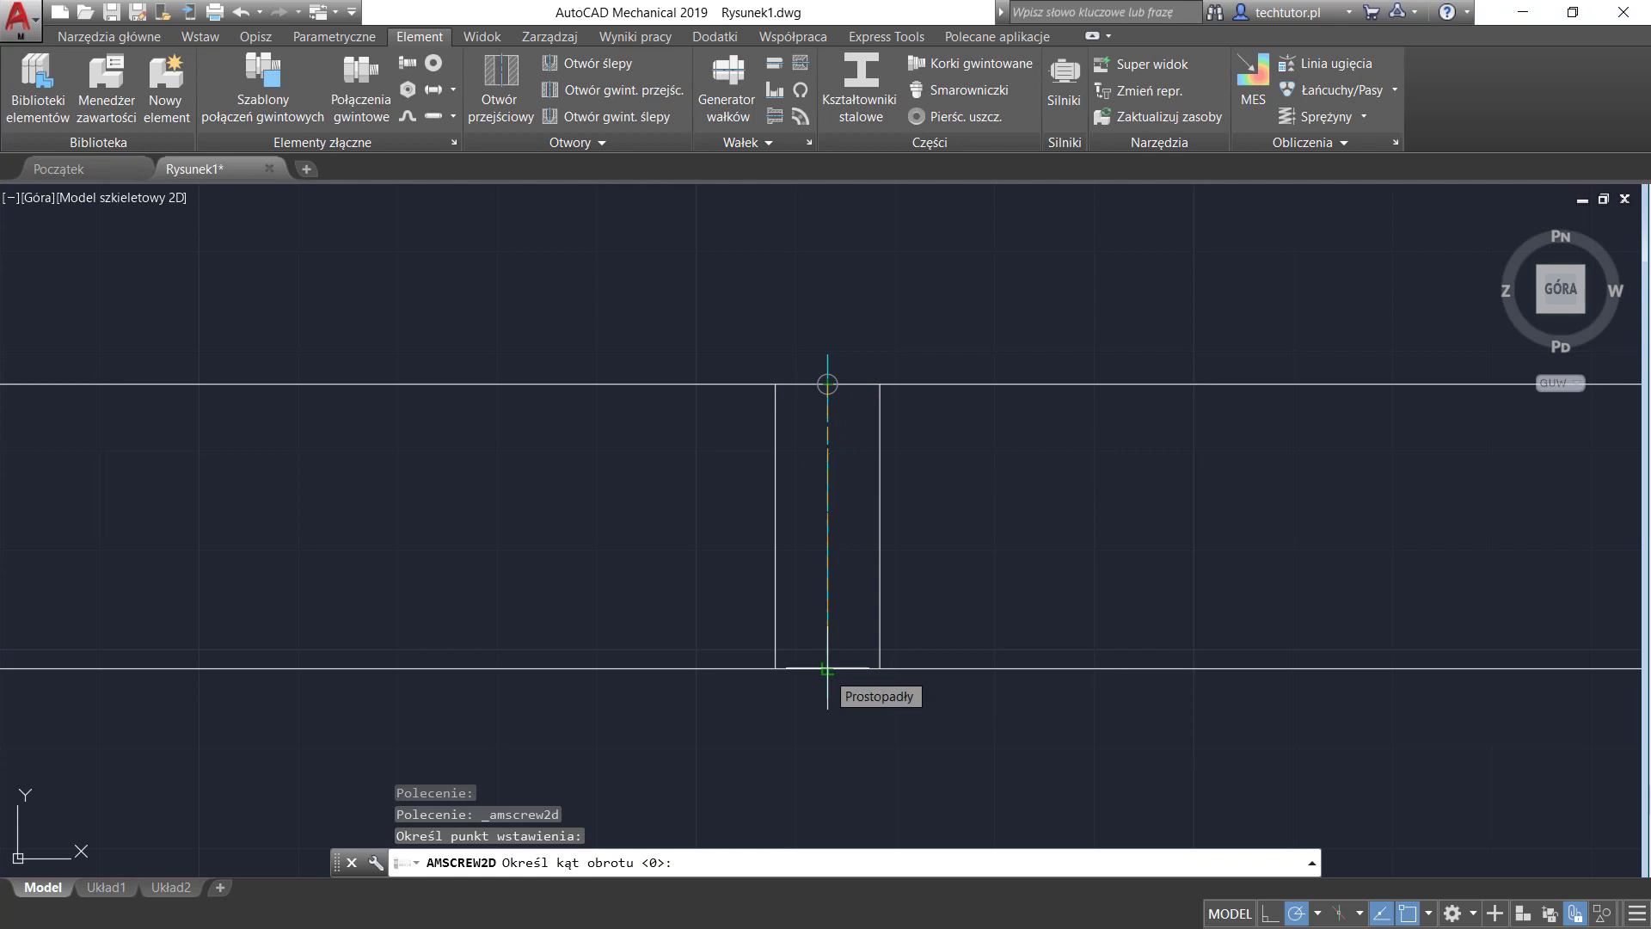
pyautogui.click(827, 670)
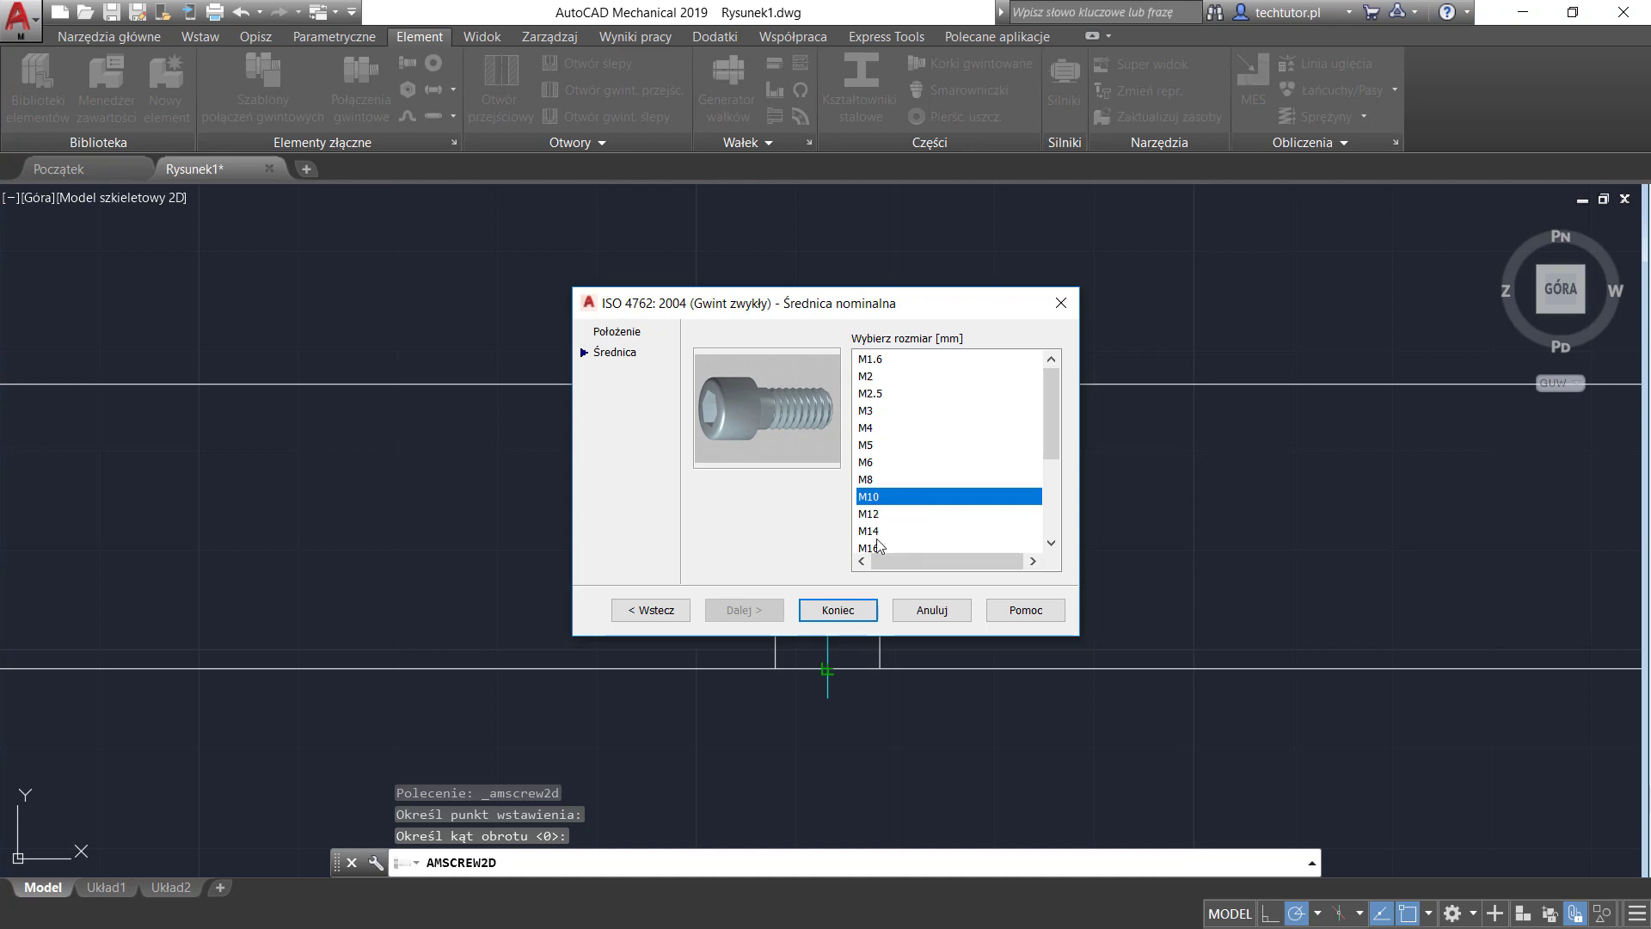
pyautogui.moveTo(1054, 382)
pyautogui.mouseDown()
pyautogui.moveTo(1058, 474)
pyautogui.moveTo(1054, 379)
pyautogui.mouseUp()
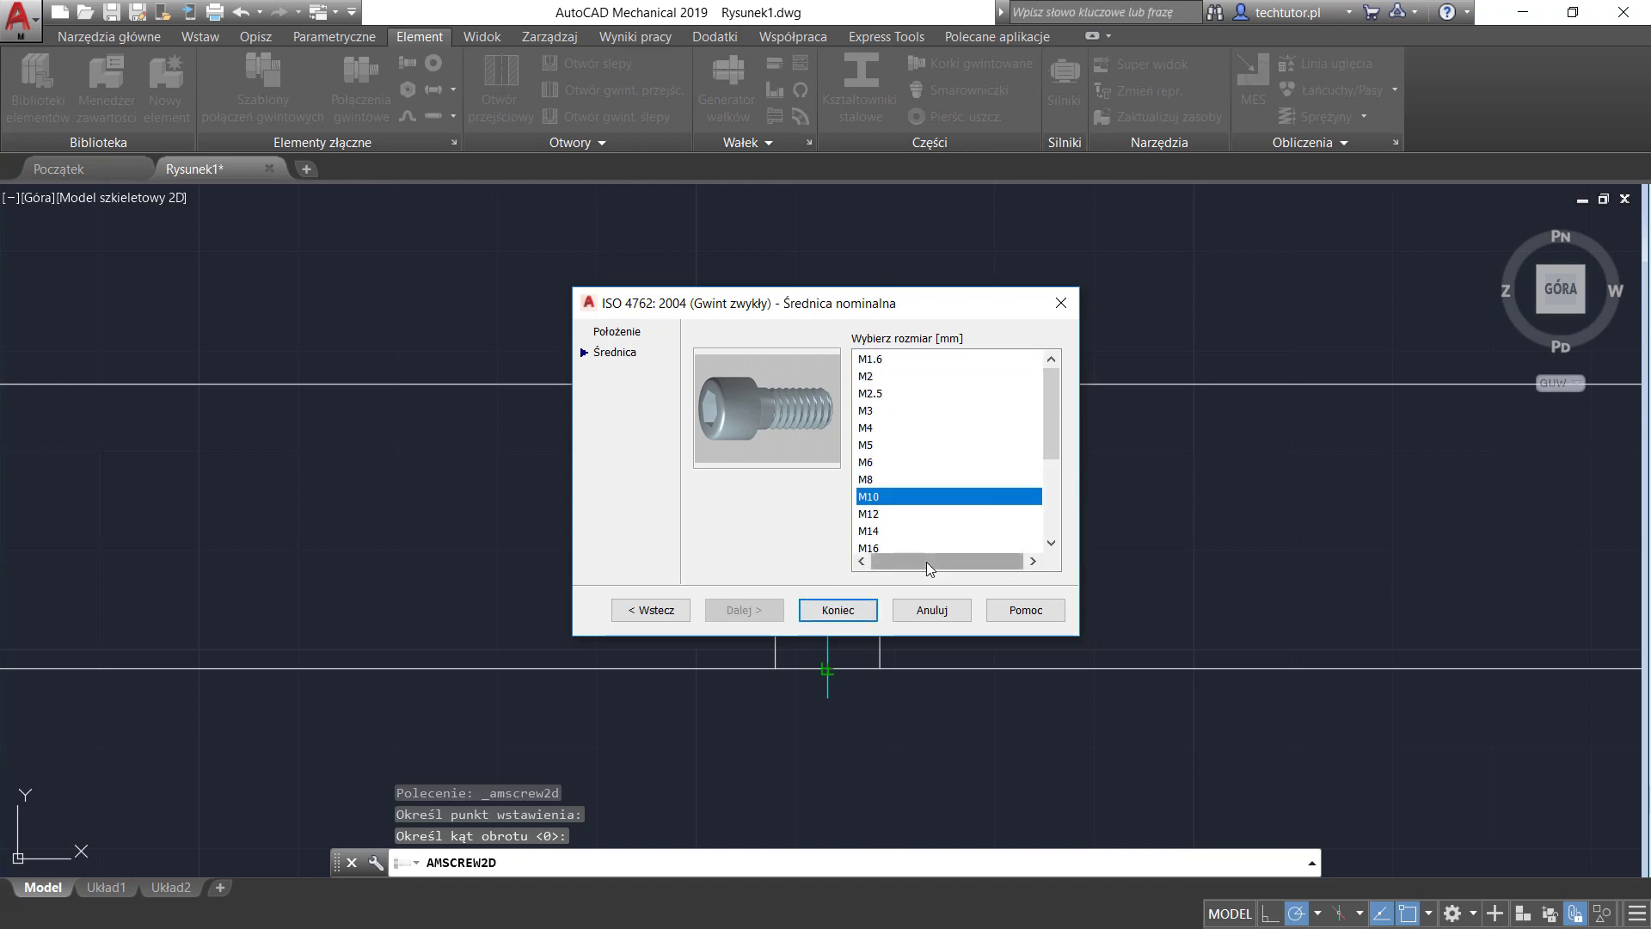
pyautogui.click(838, 610)
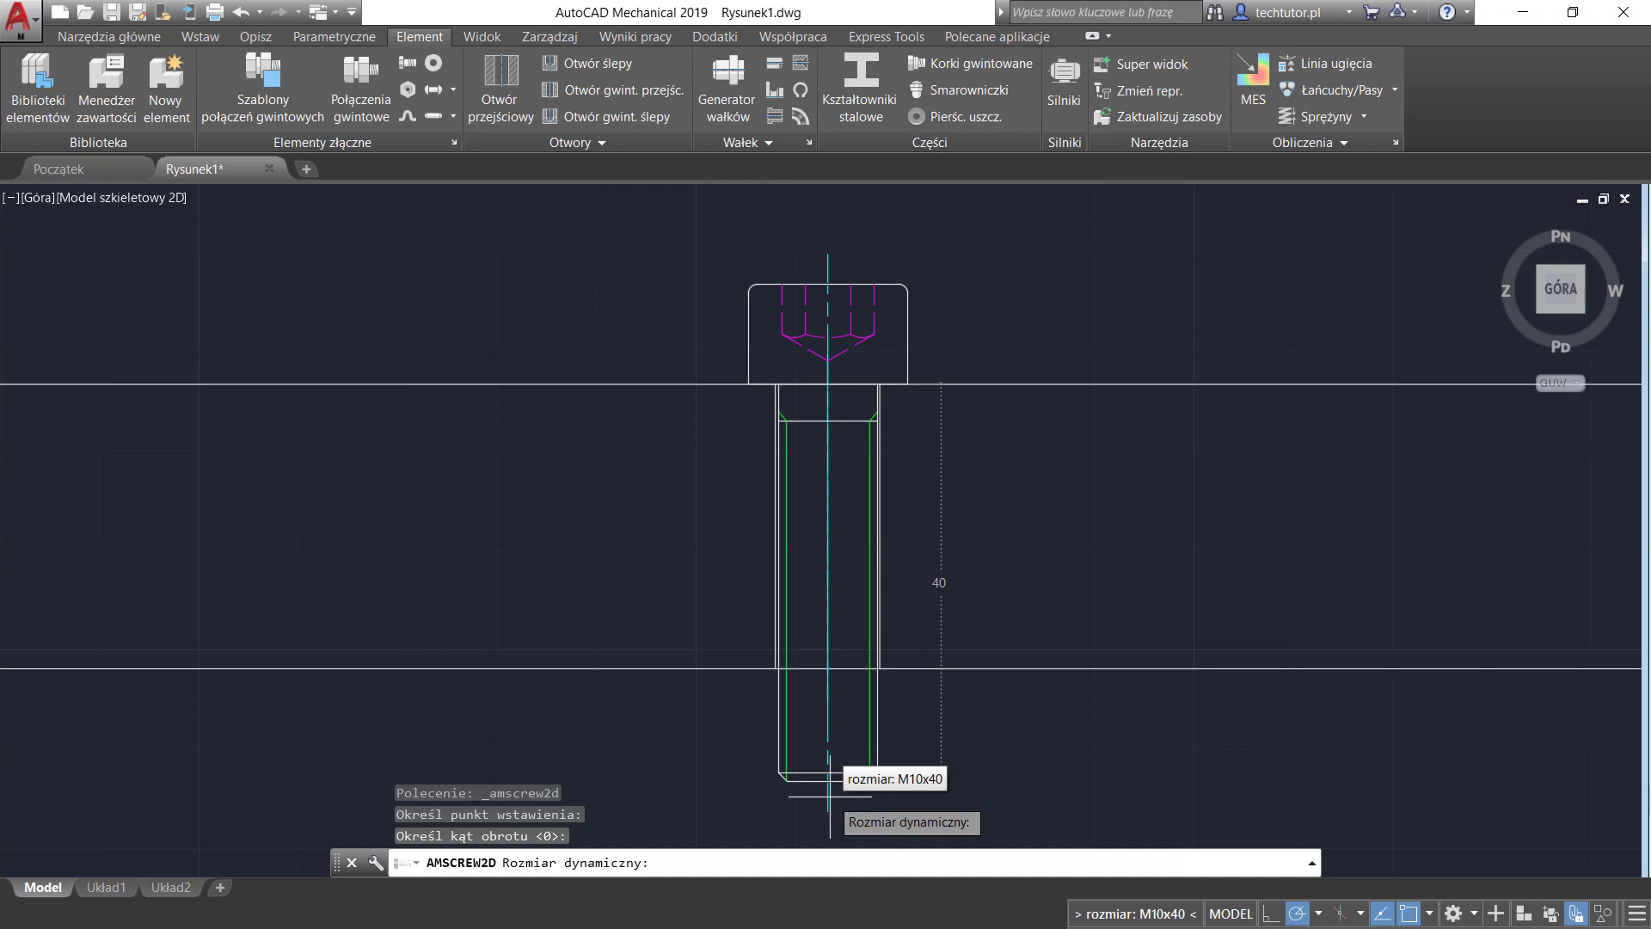
pyautogui.click(829, 795)
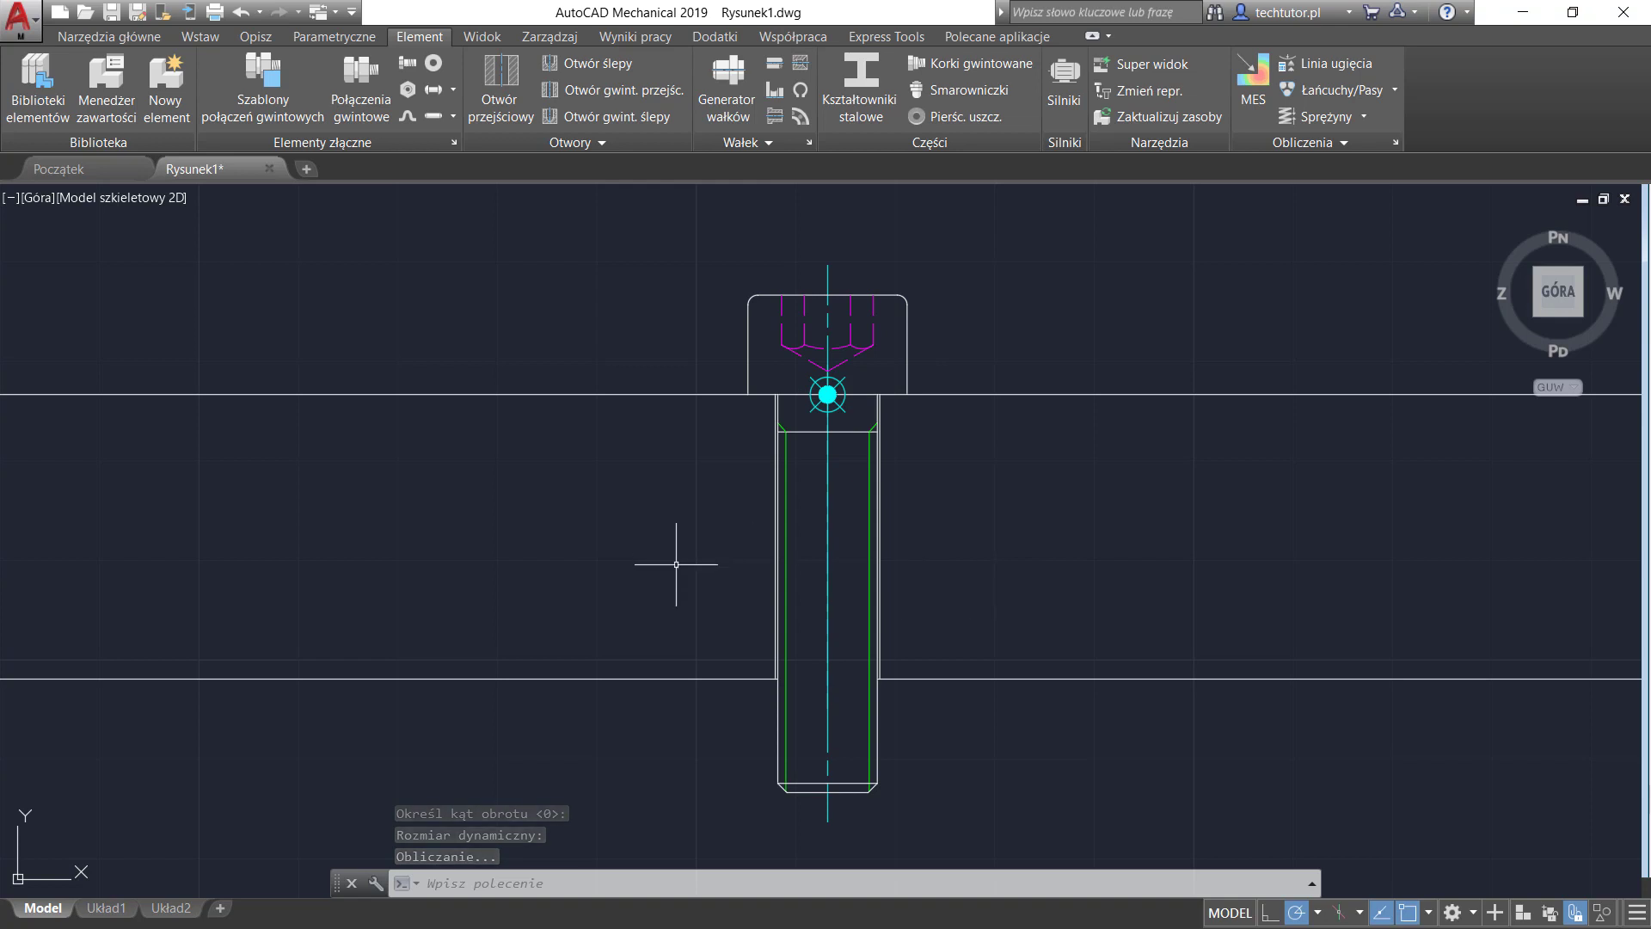
pyautogui.scroll(4, 791, 629)
pyautogui.scroll(2, 744, 688)
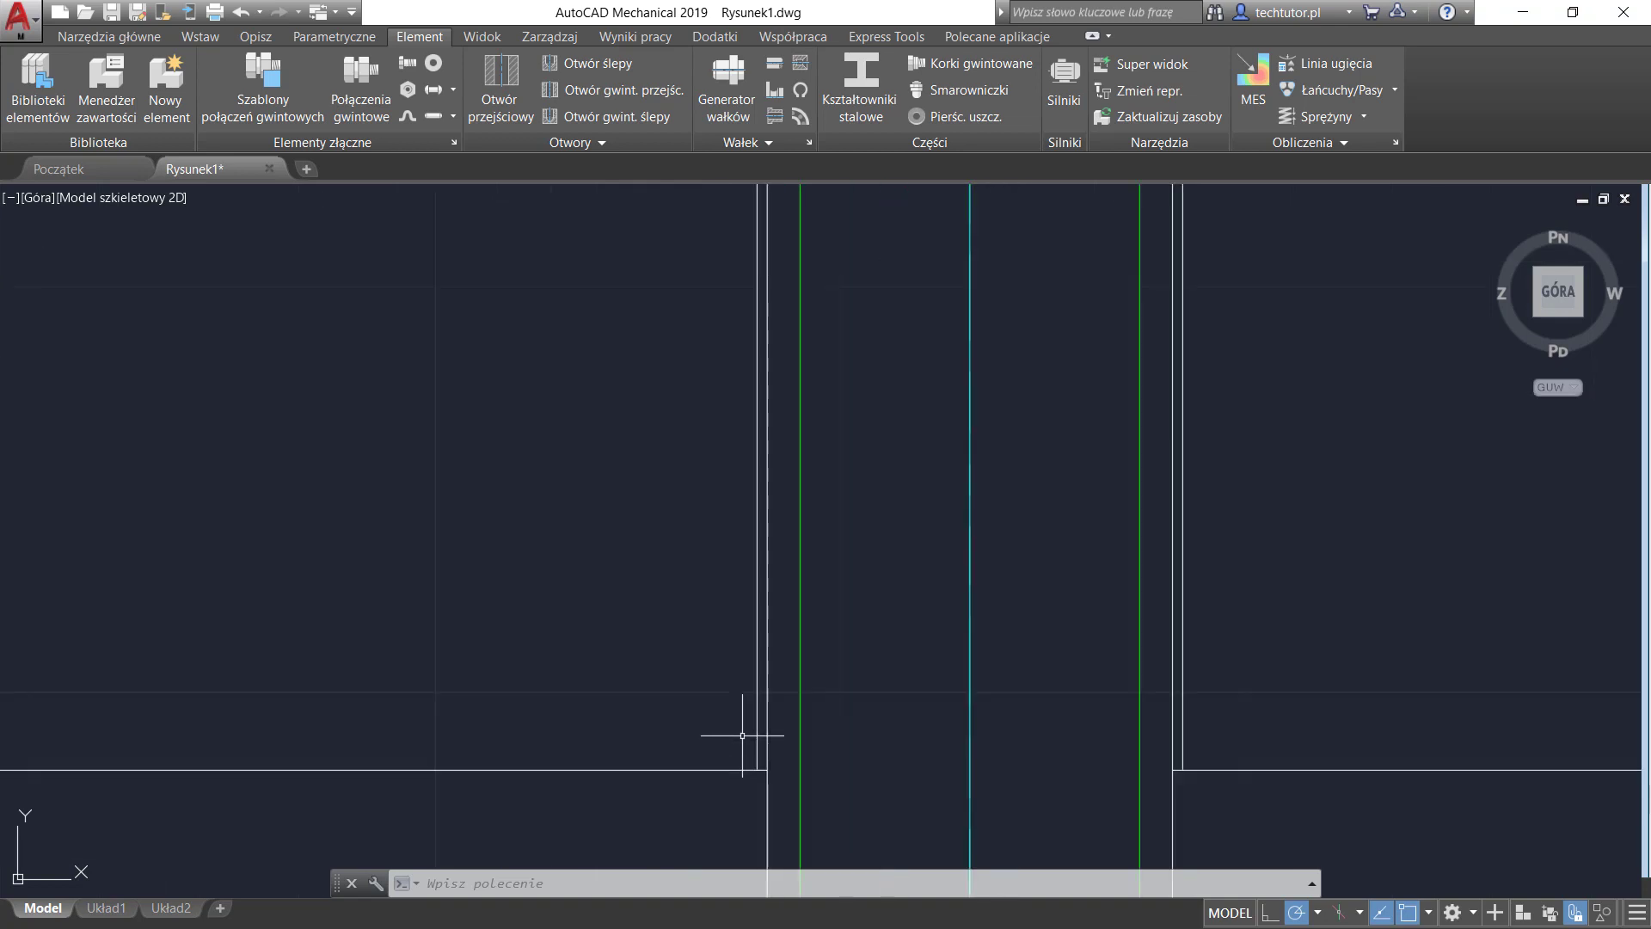
pyautogui.scroll(2, 727, 730)
pyautogui.scroll(-4, 718, 725)
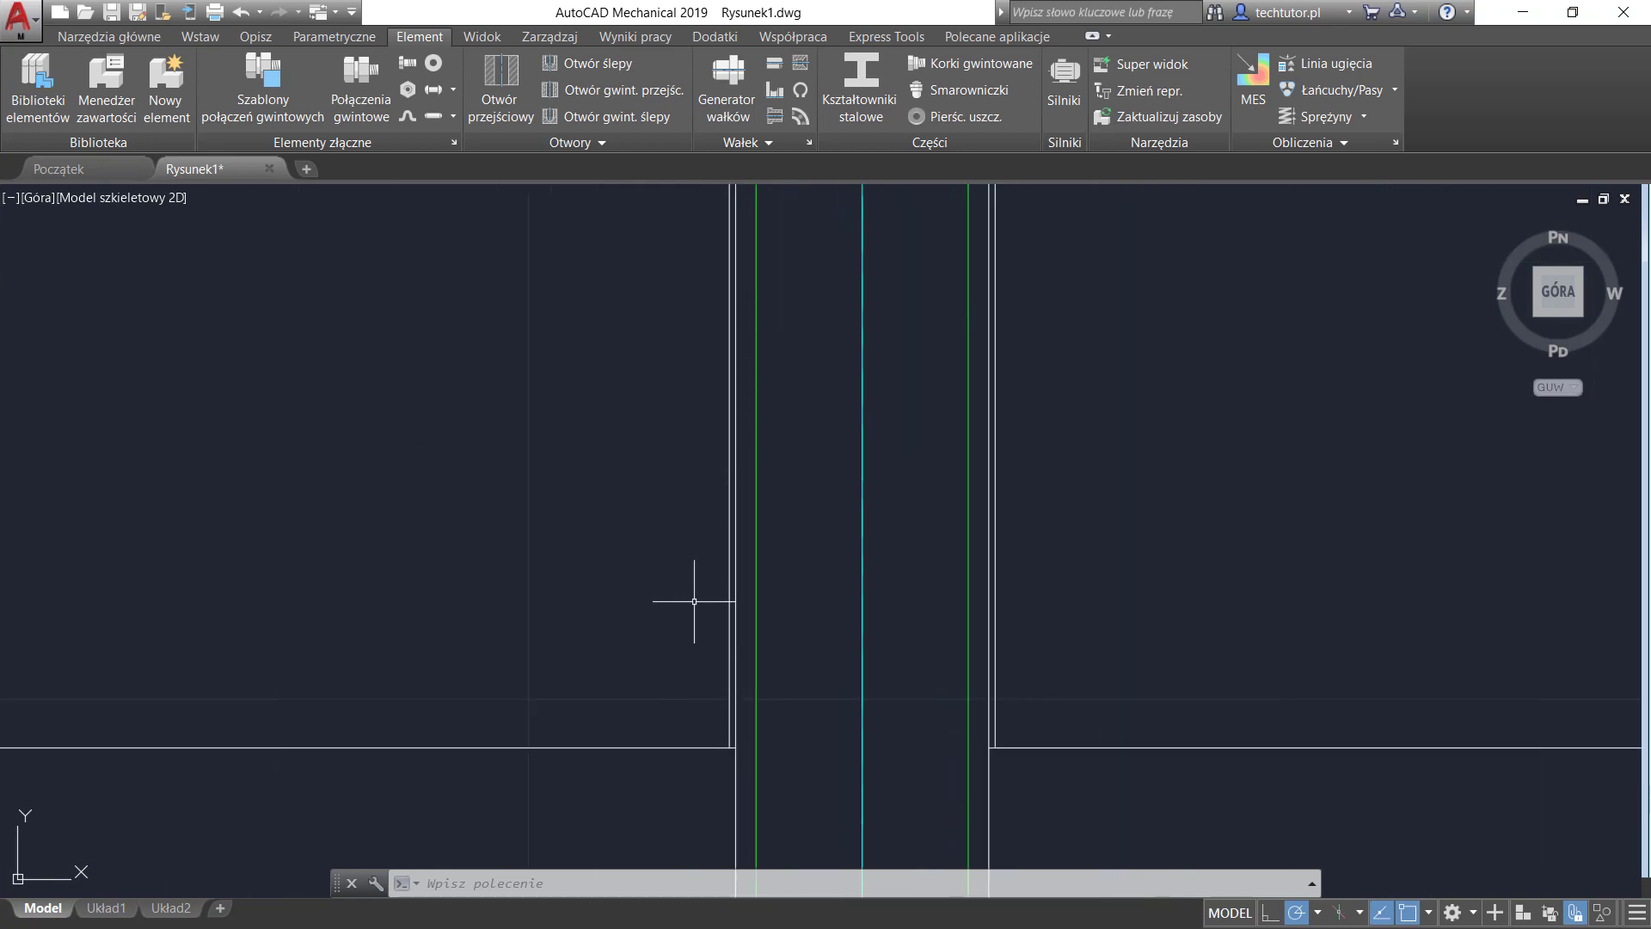
pyautogui.scroll(-4, 693, 596)
pyautogui.scroll(4, 710, 688)
pyautogui.scroll(2, 722, 615)
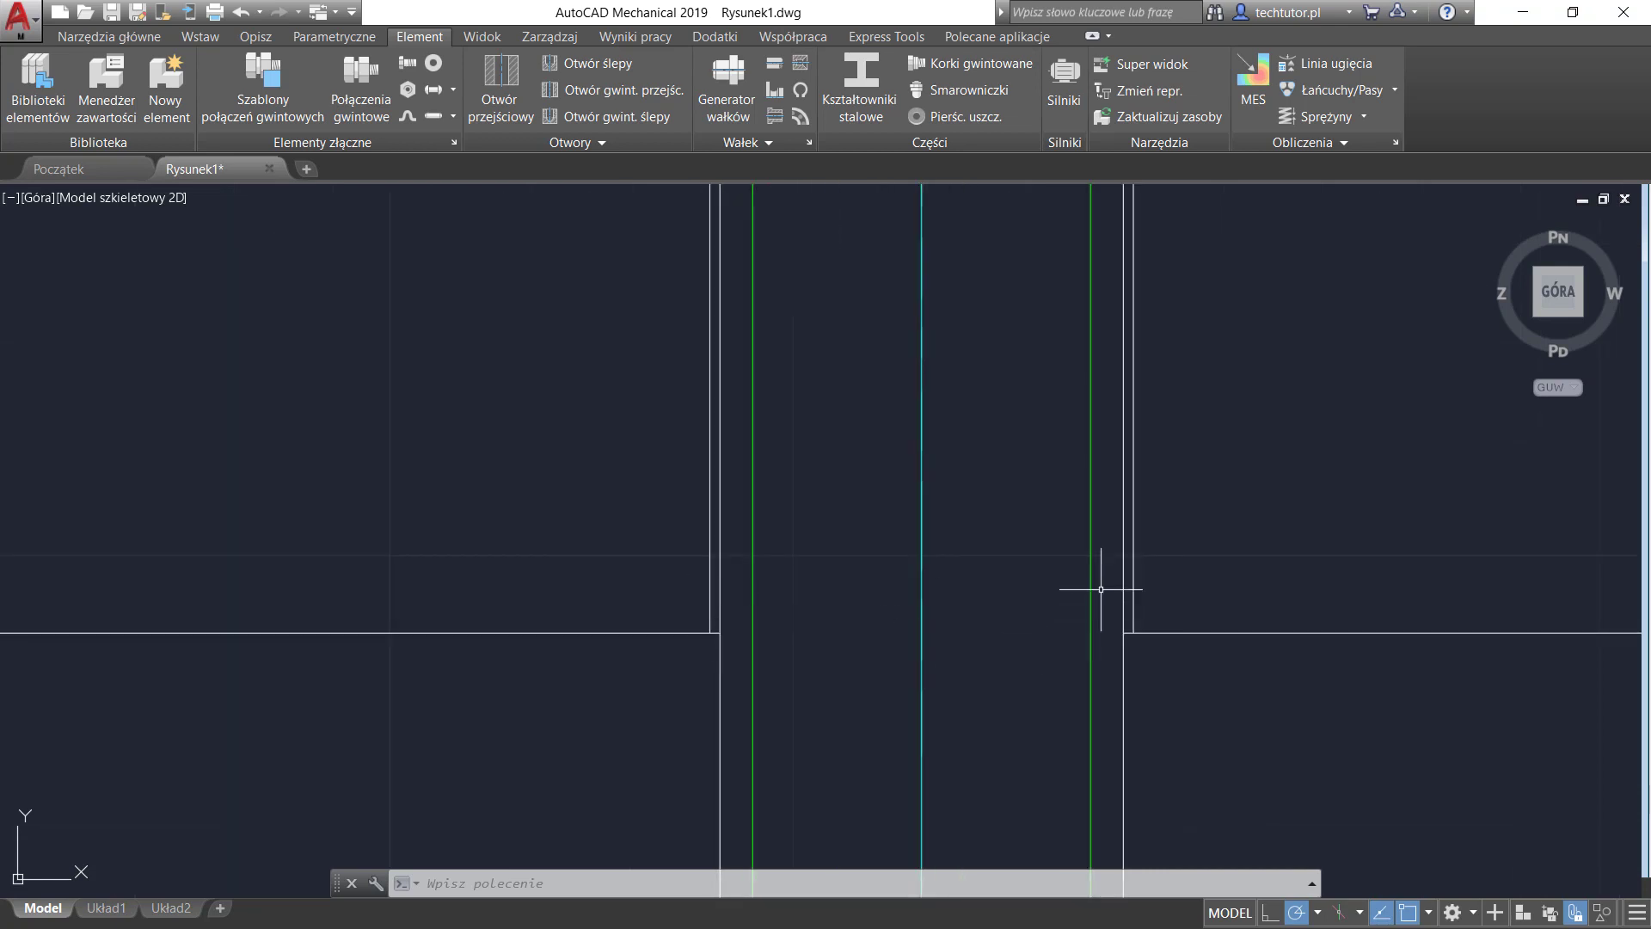
pyautogui.scroll(-5, 1172, 685)
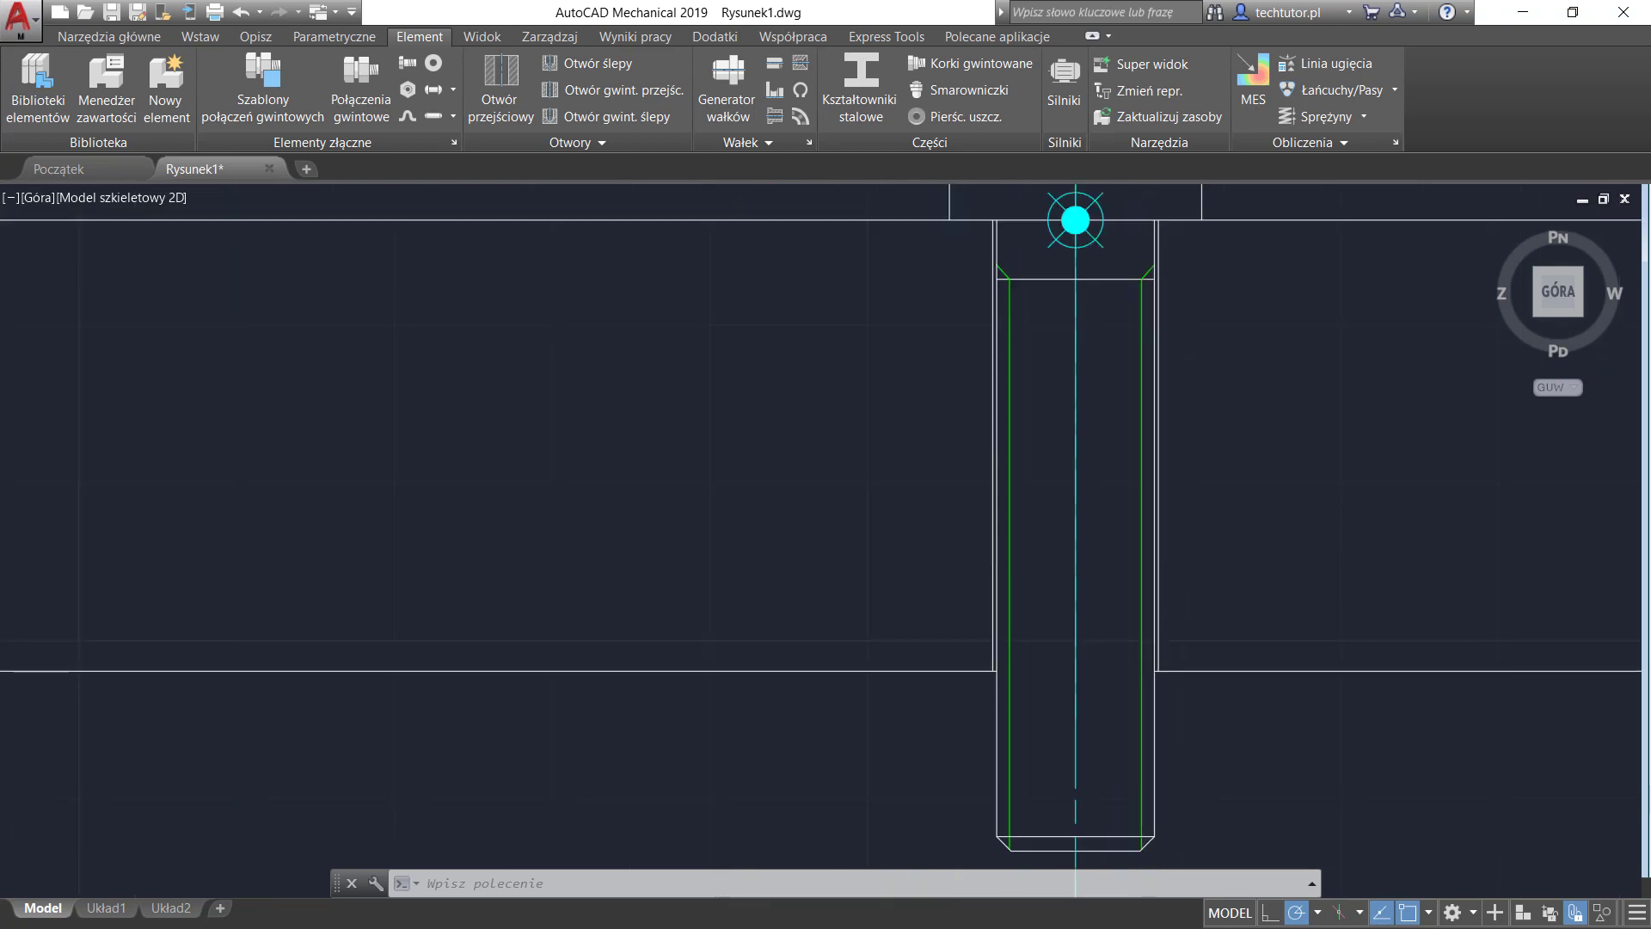
pyautogui.scroll(-3, 1172, 685)
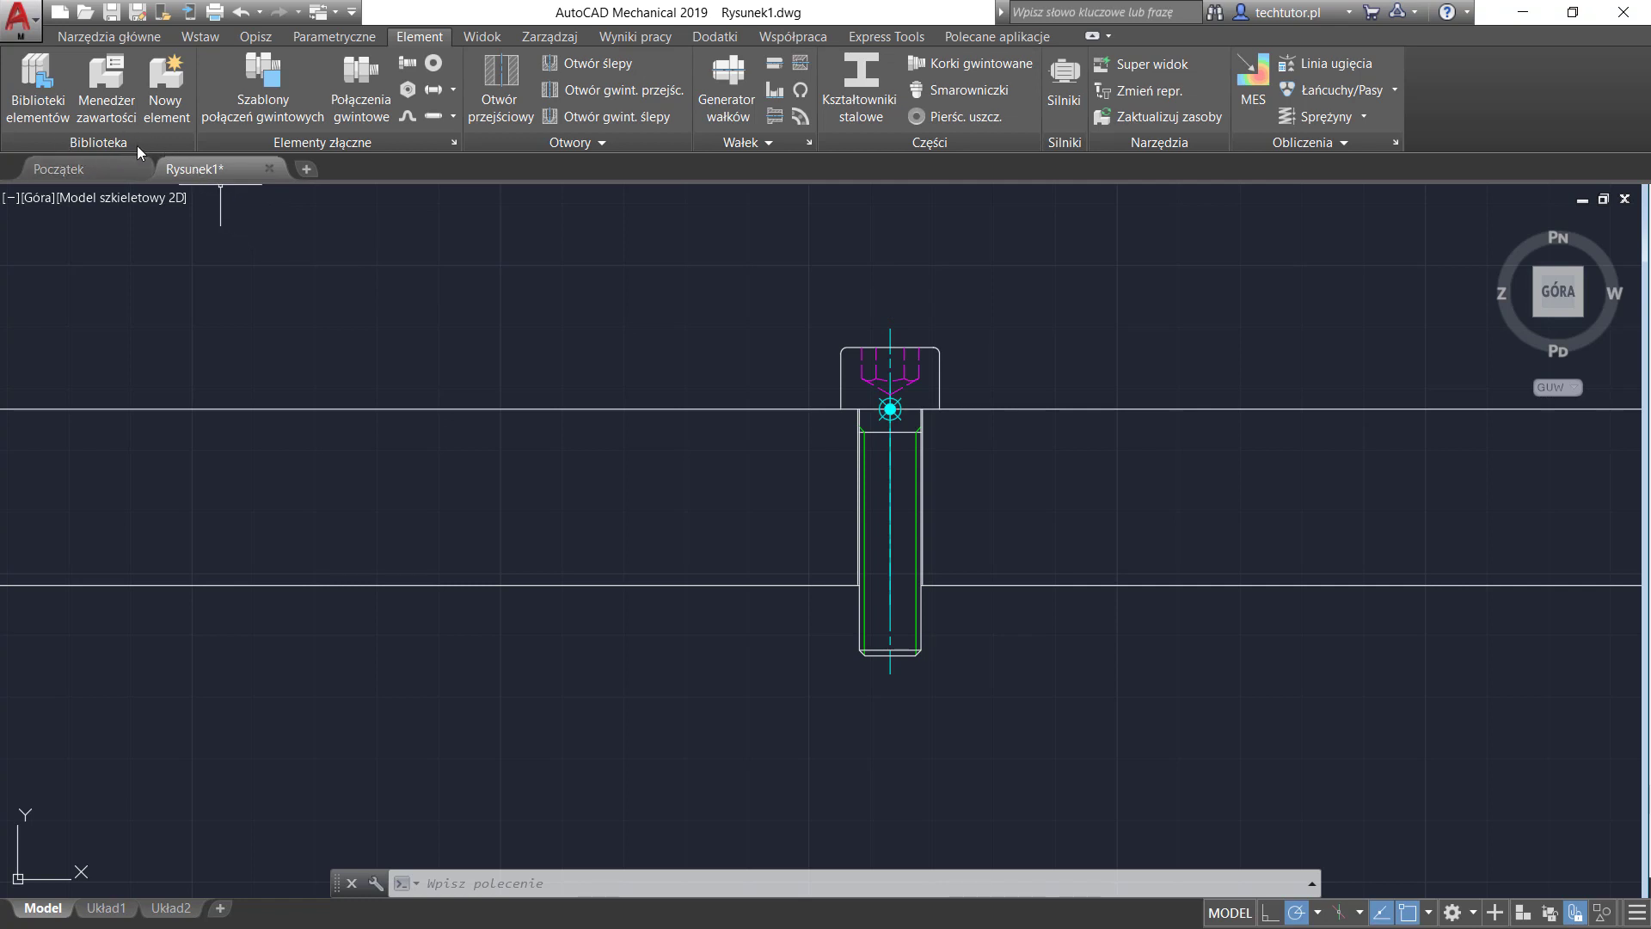
pyautogui.click(108, 81)
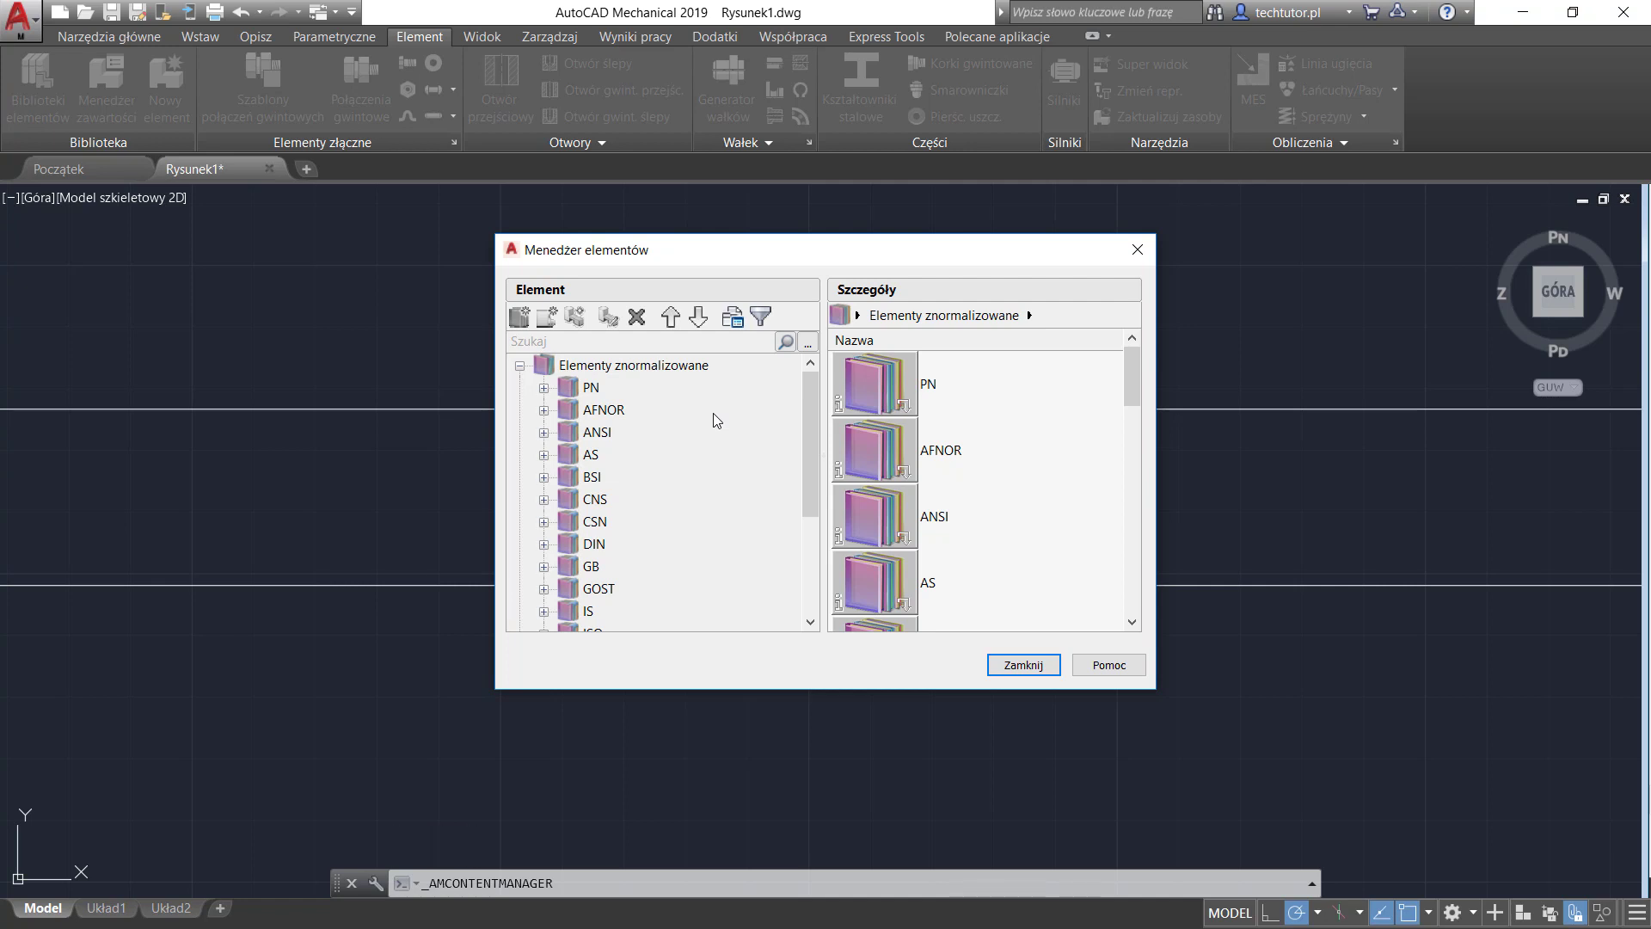
pyautogui.click(519, 365)
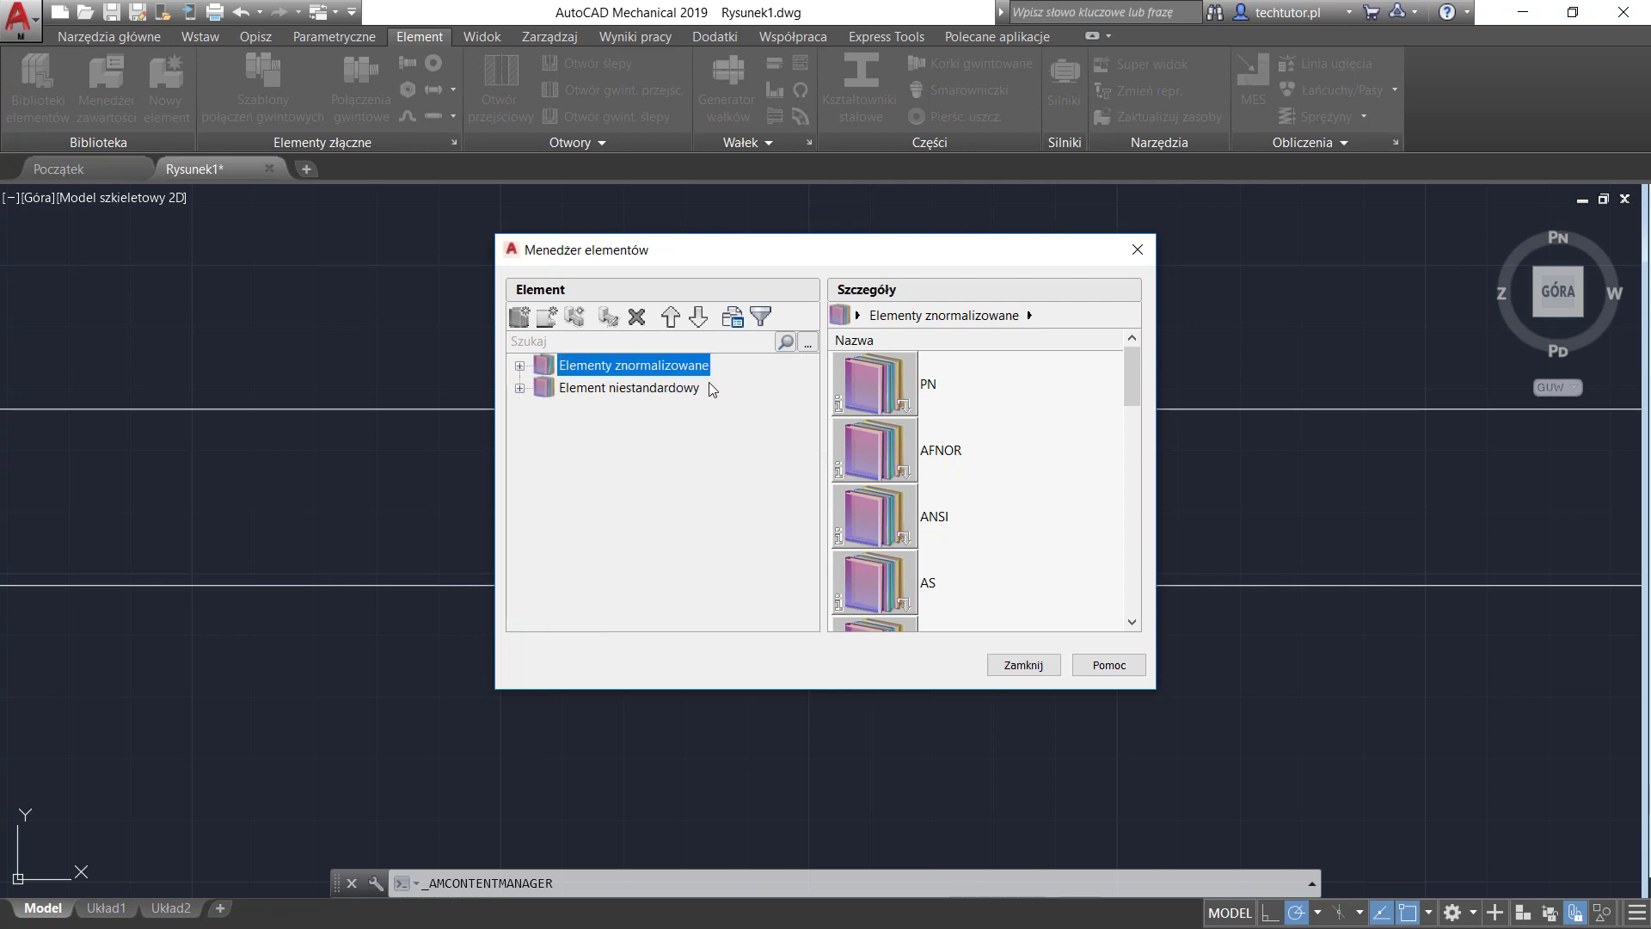
pyautogui.click(520, 366)
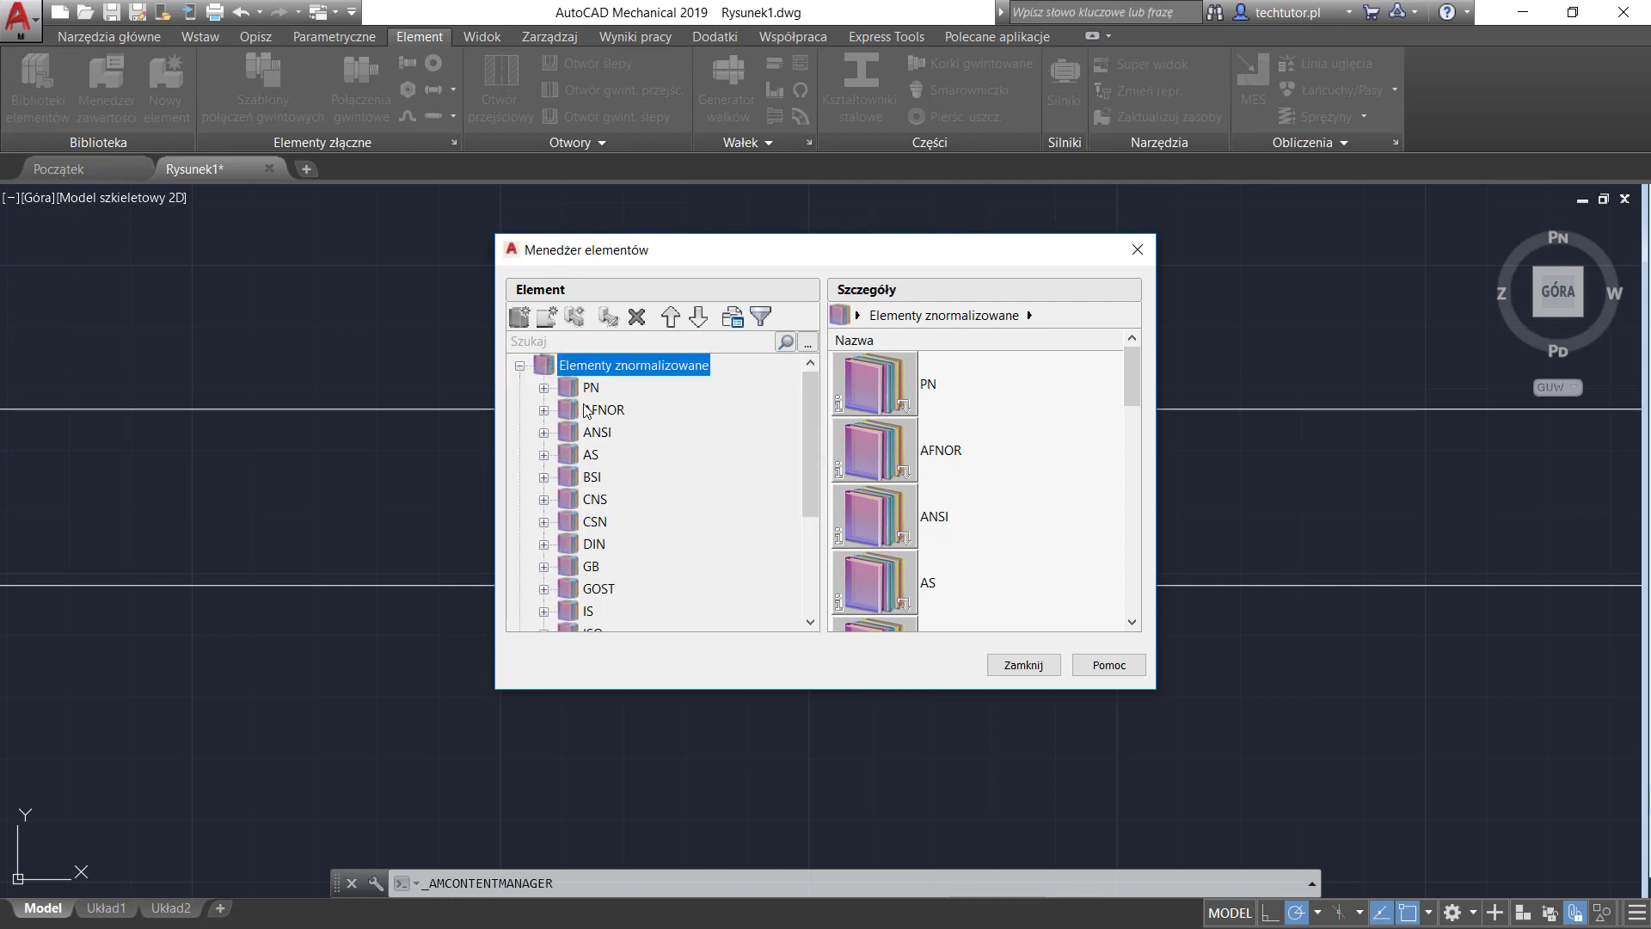
pyautogui.click(544, 389)
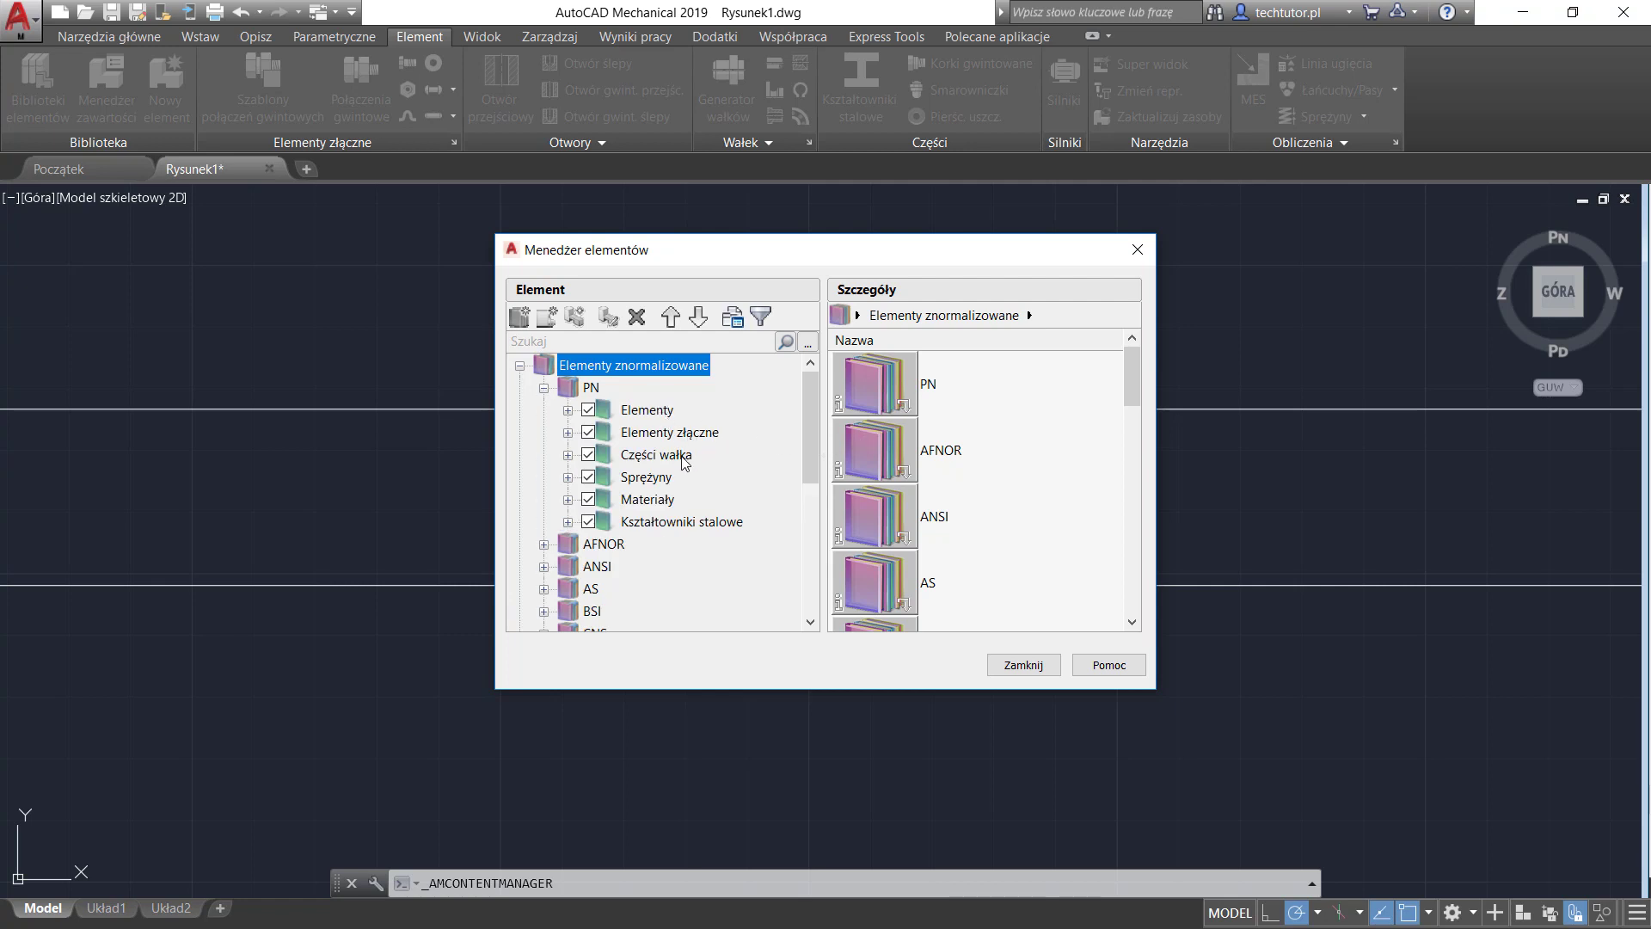
pyautogui.click(567, 410)
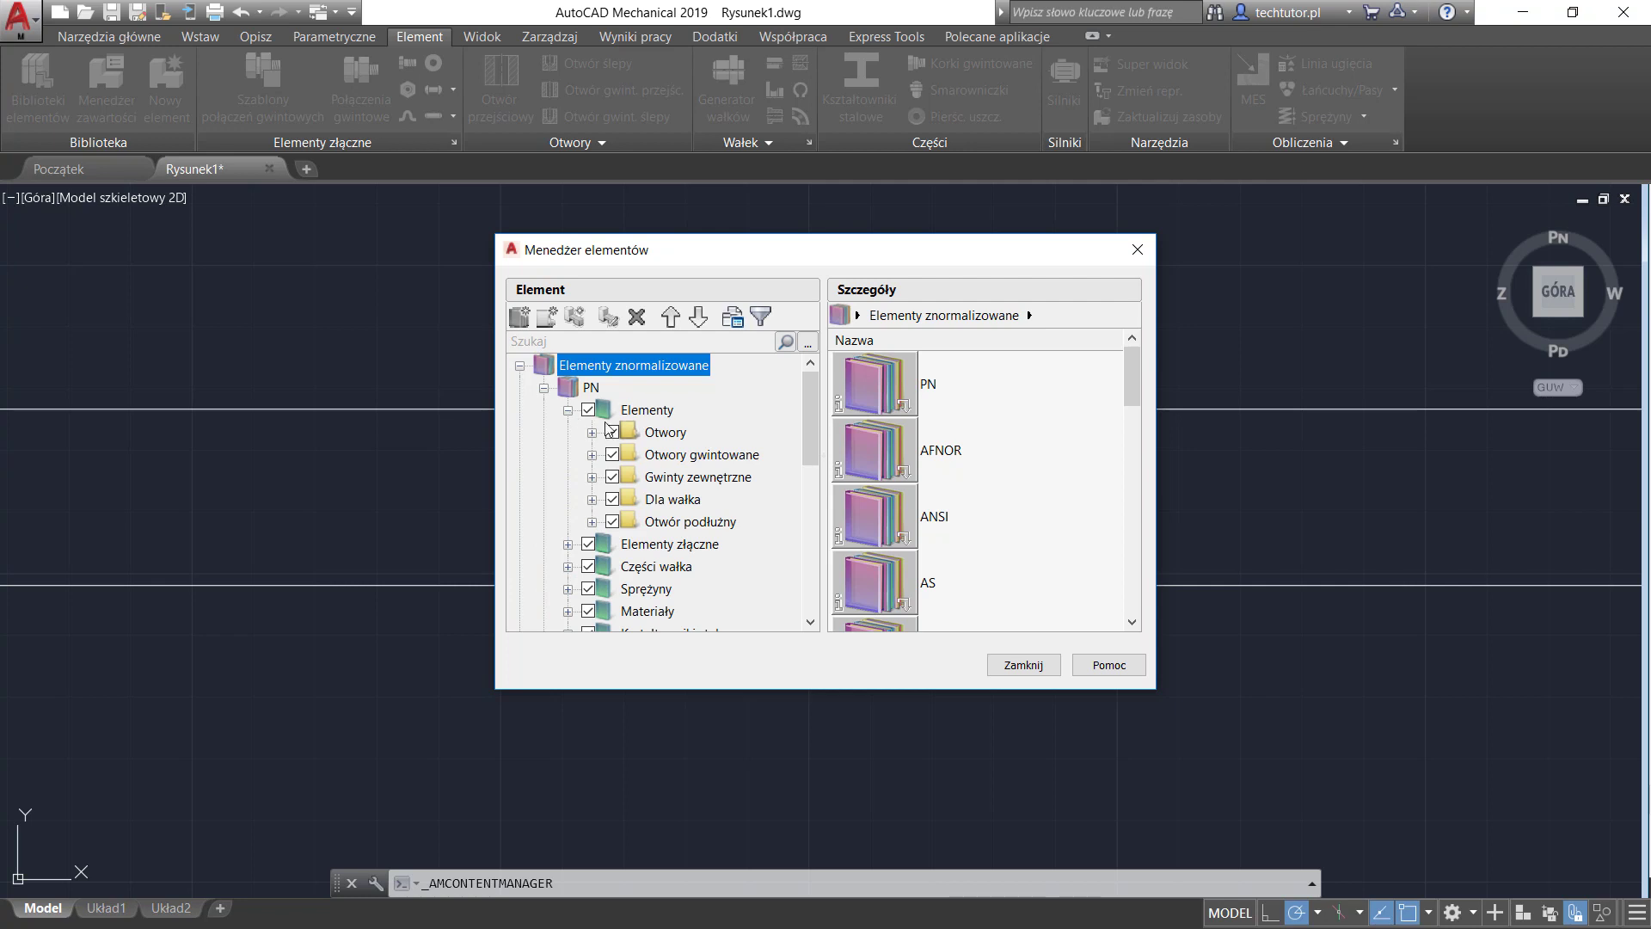
pyautogui.click(592, 432)
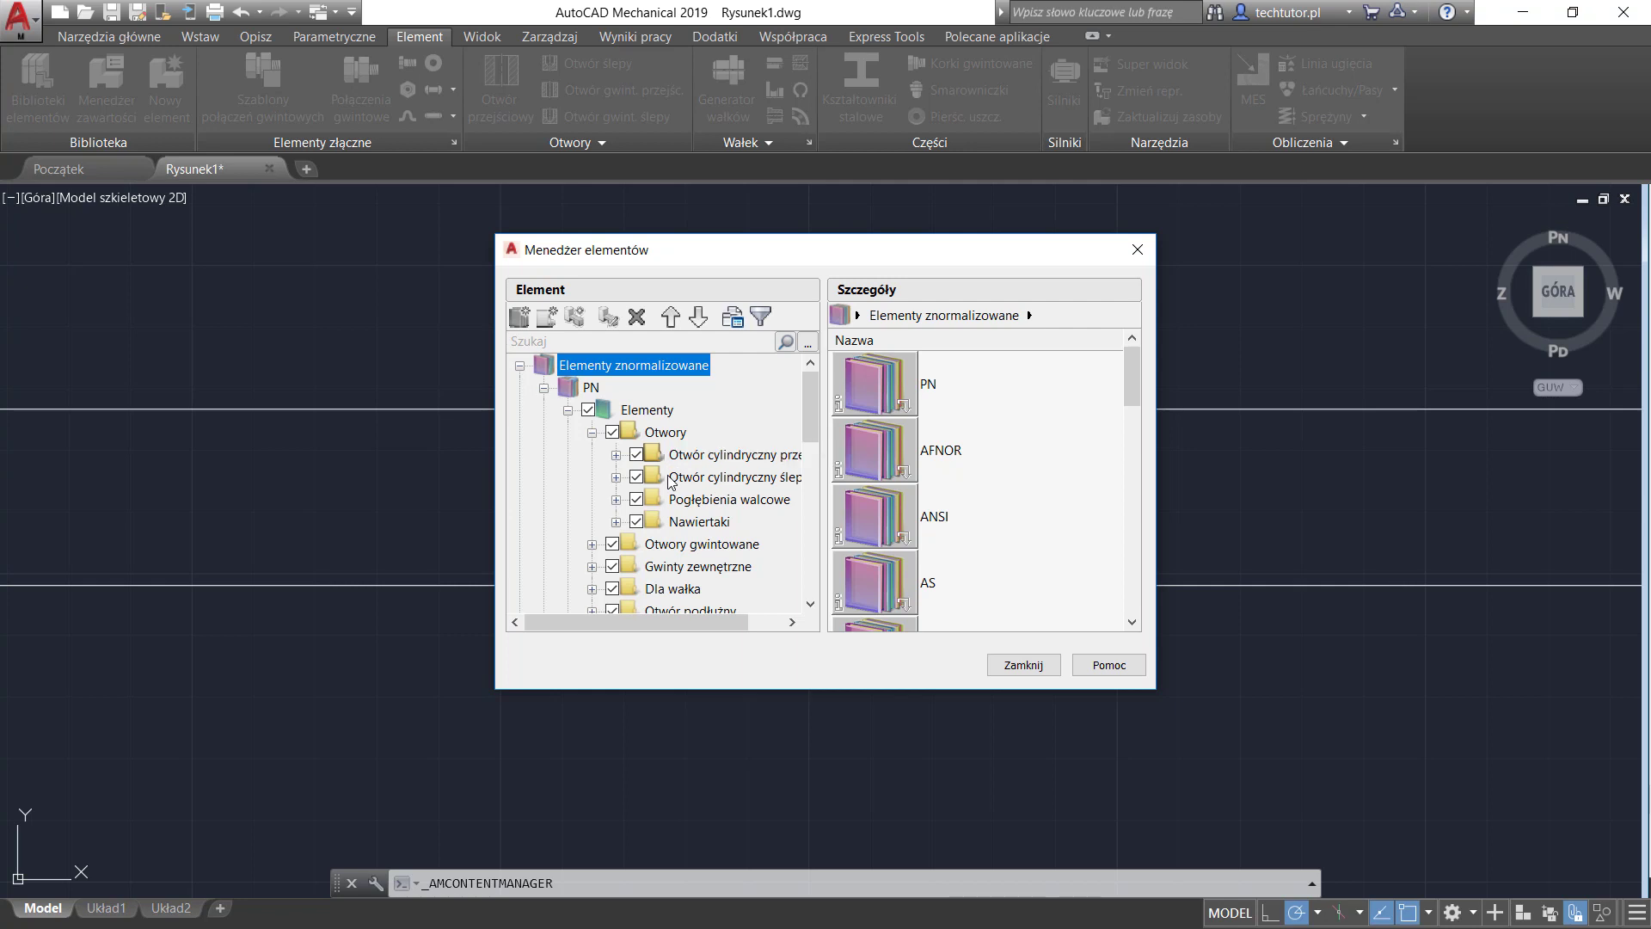
pyautogui.click(1137, 249)
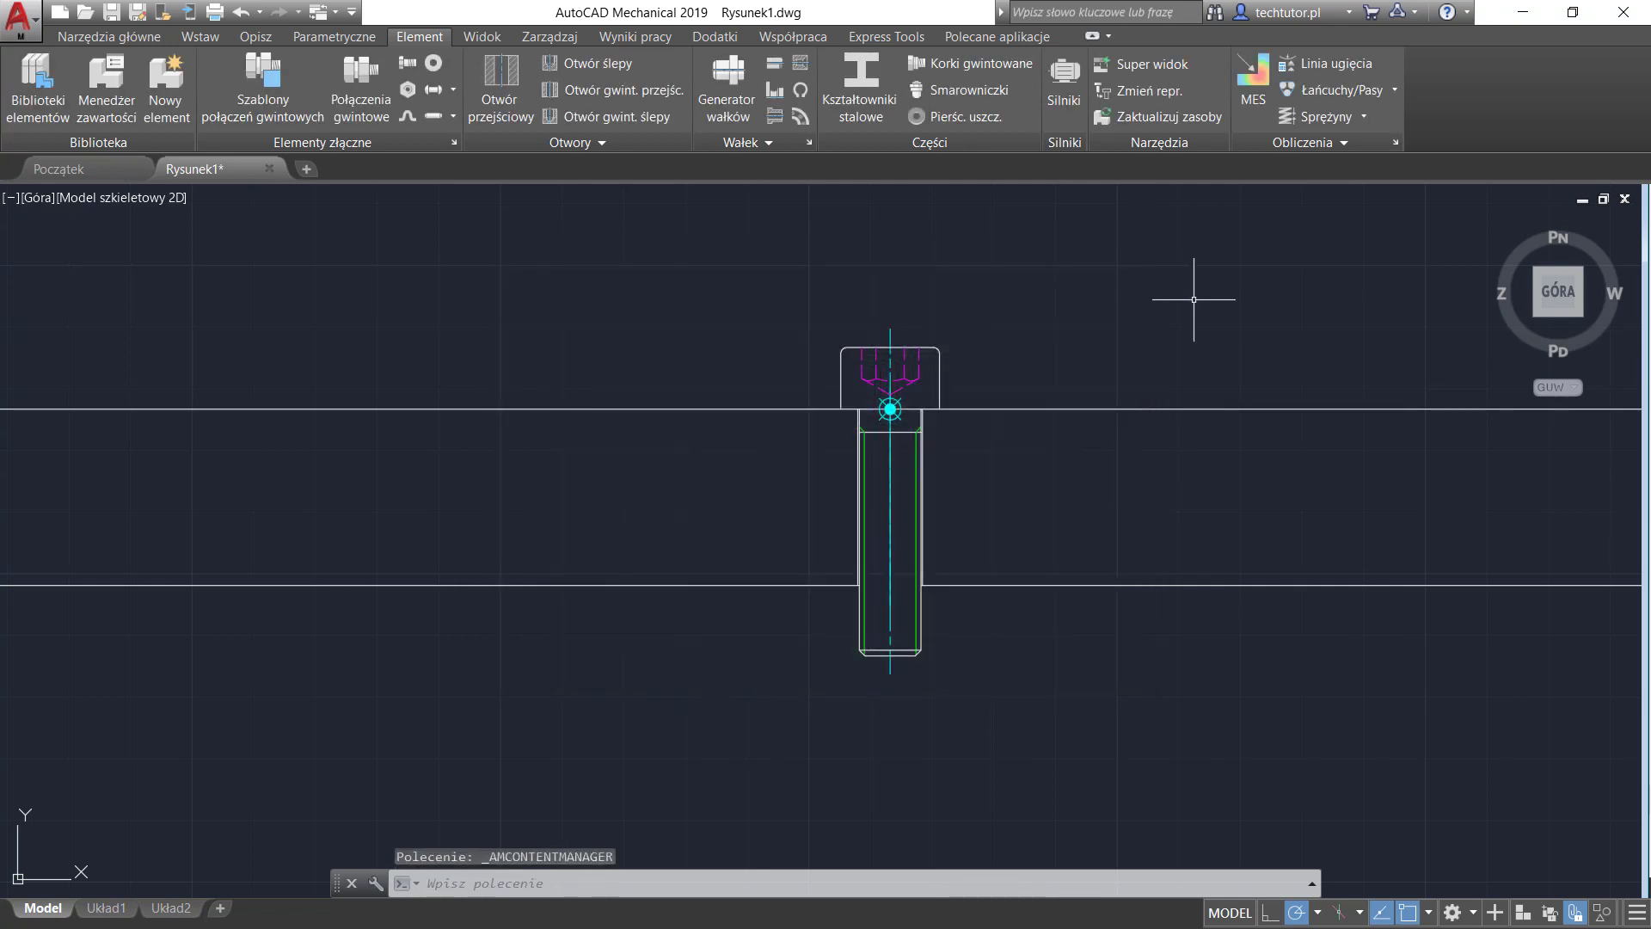
pyautogui.click(163, 108)
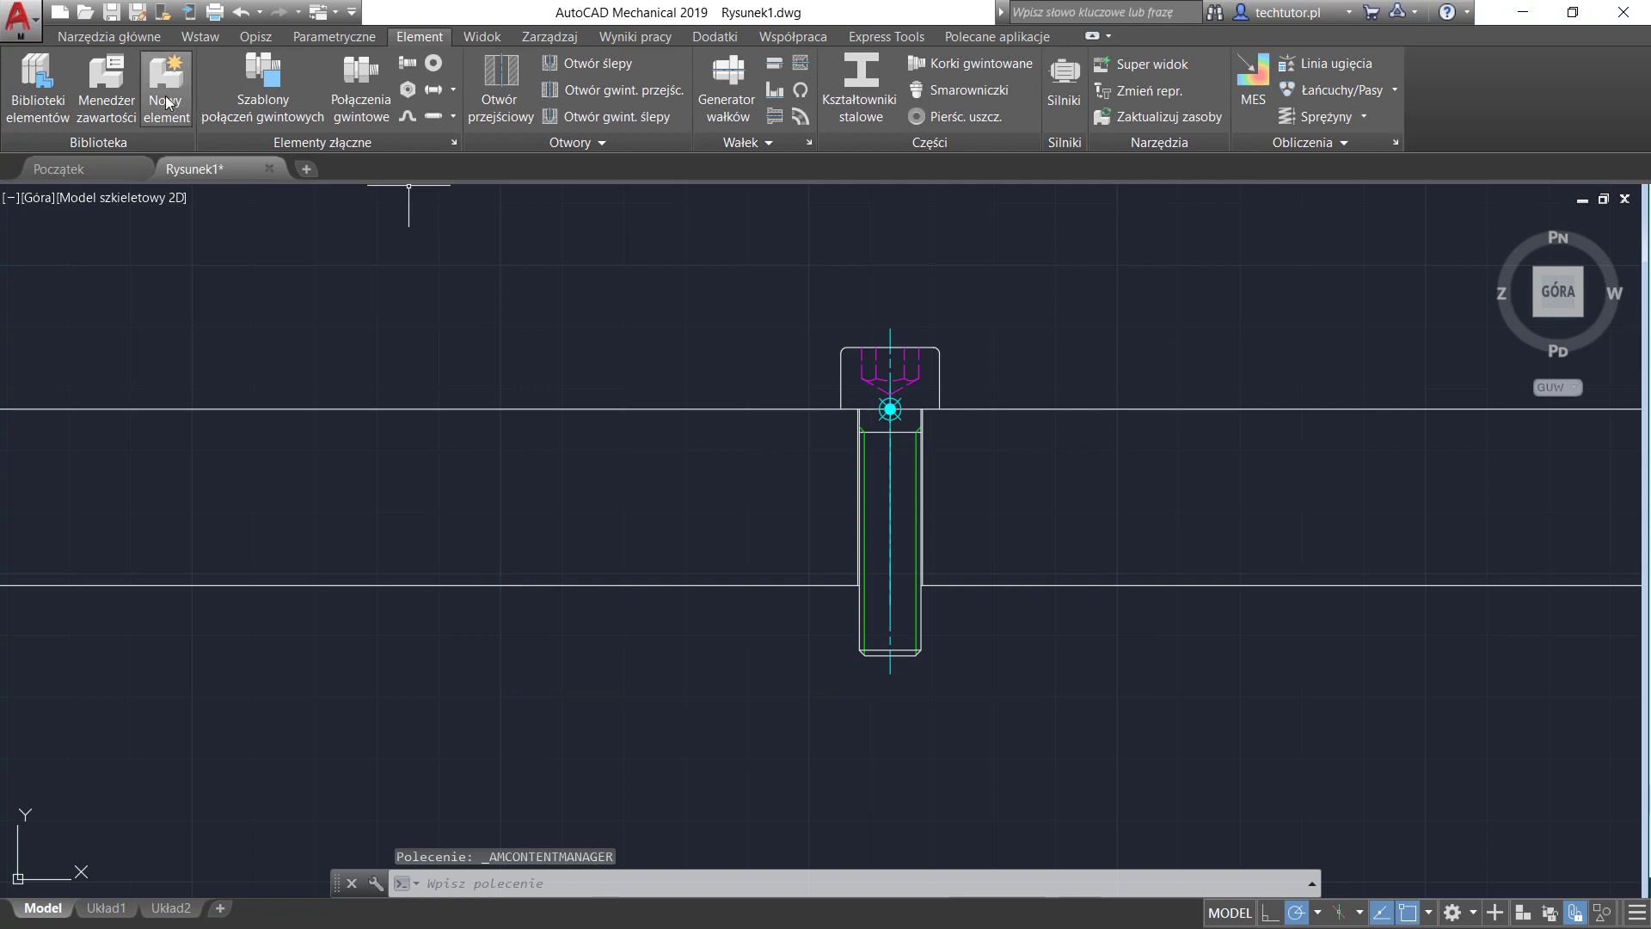
pyautogui.moveTo(759, 243); pyautogui.dragTo(1182, 232)
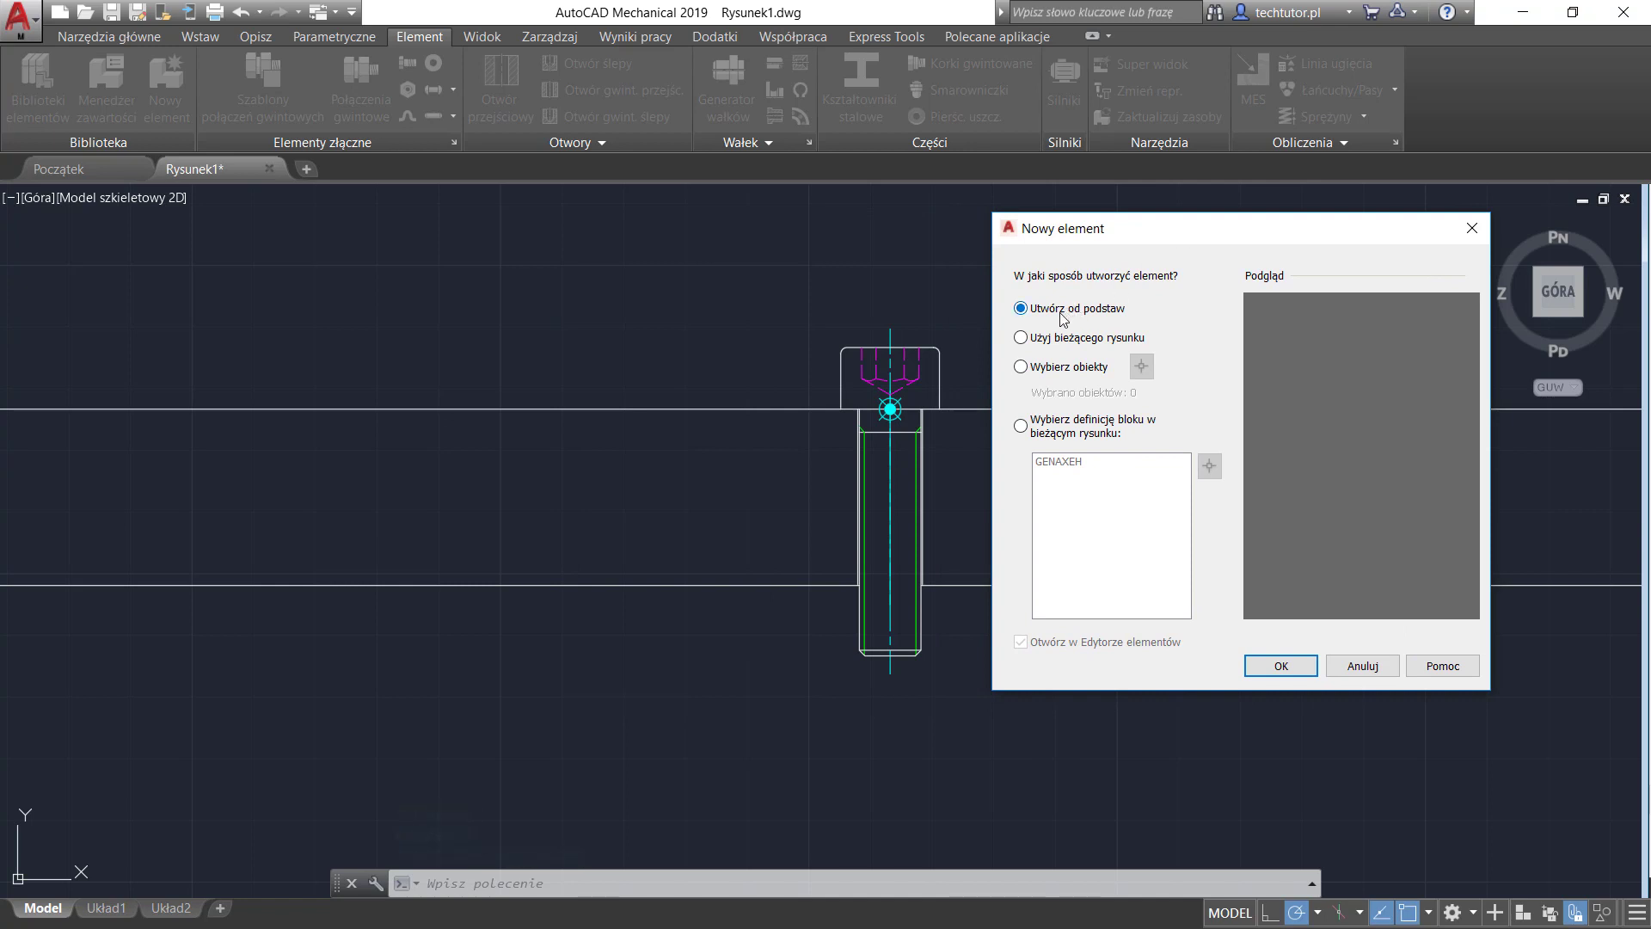
pyautogui.click(1074, 369)
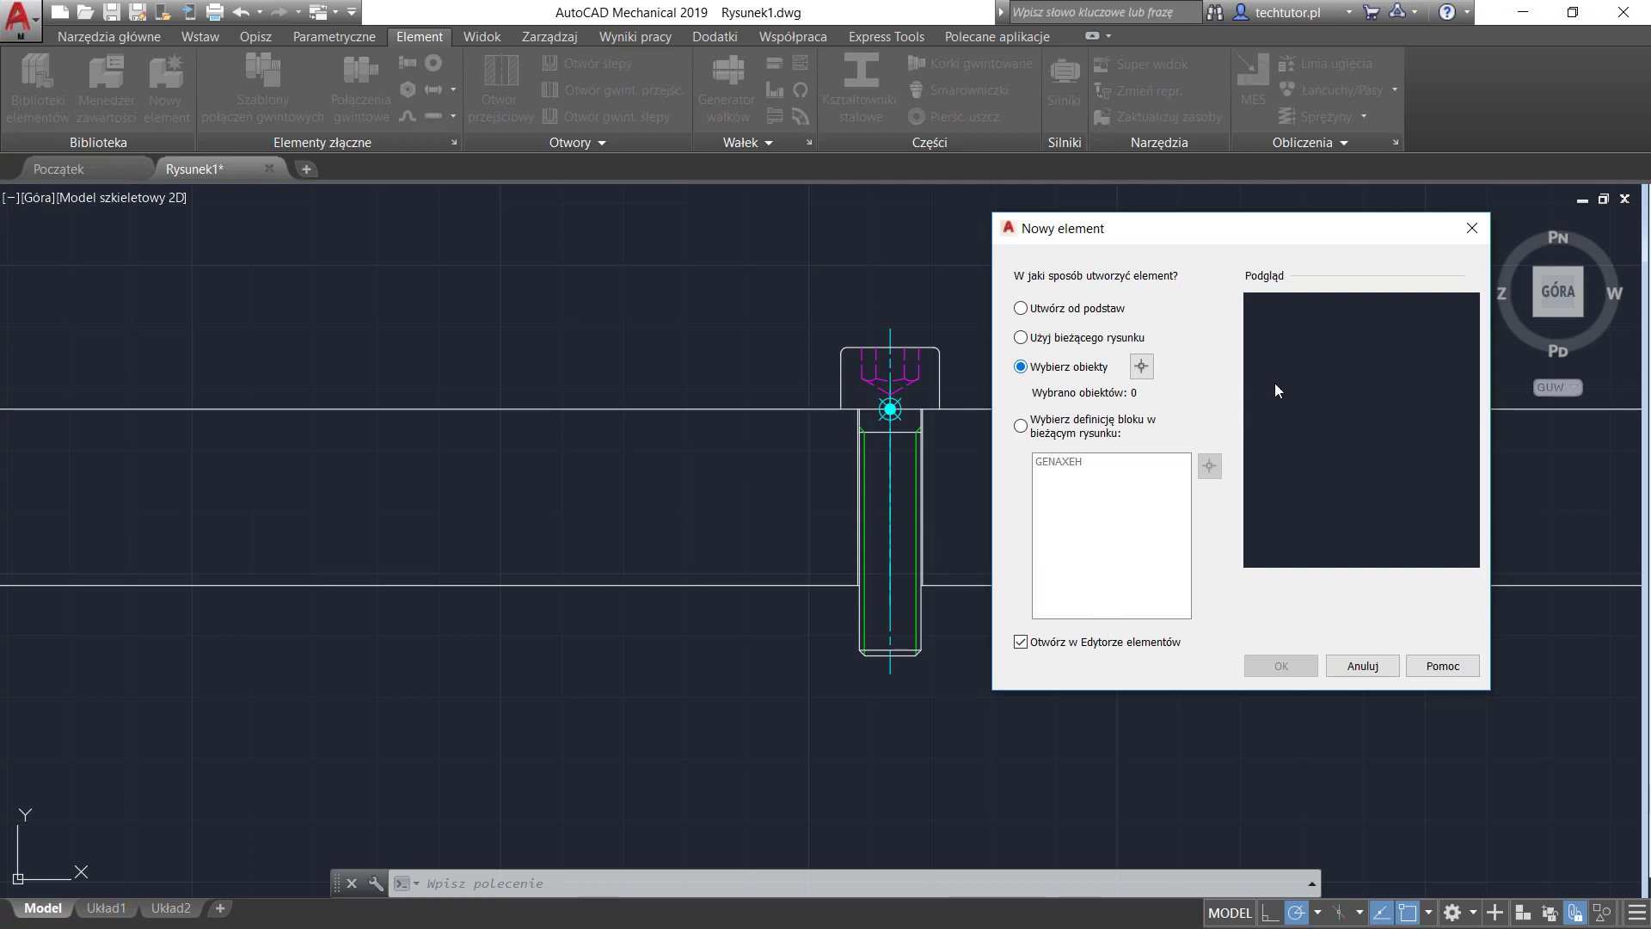
pyautogui.click(1468, 226)
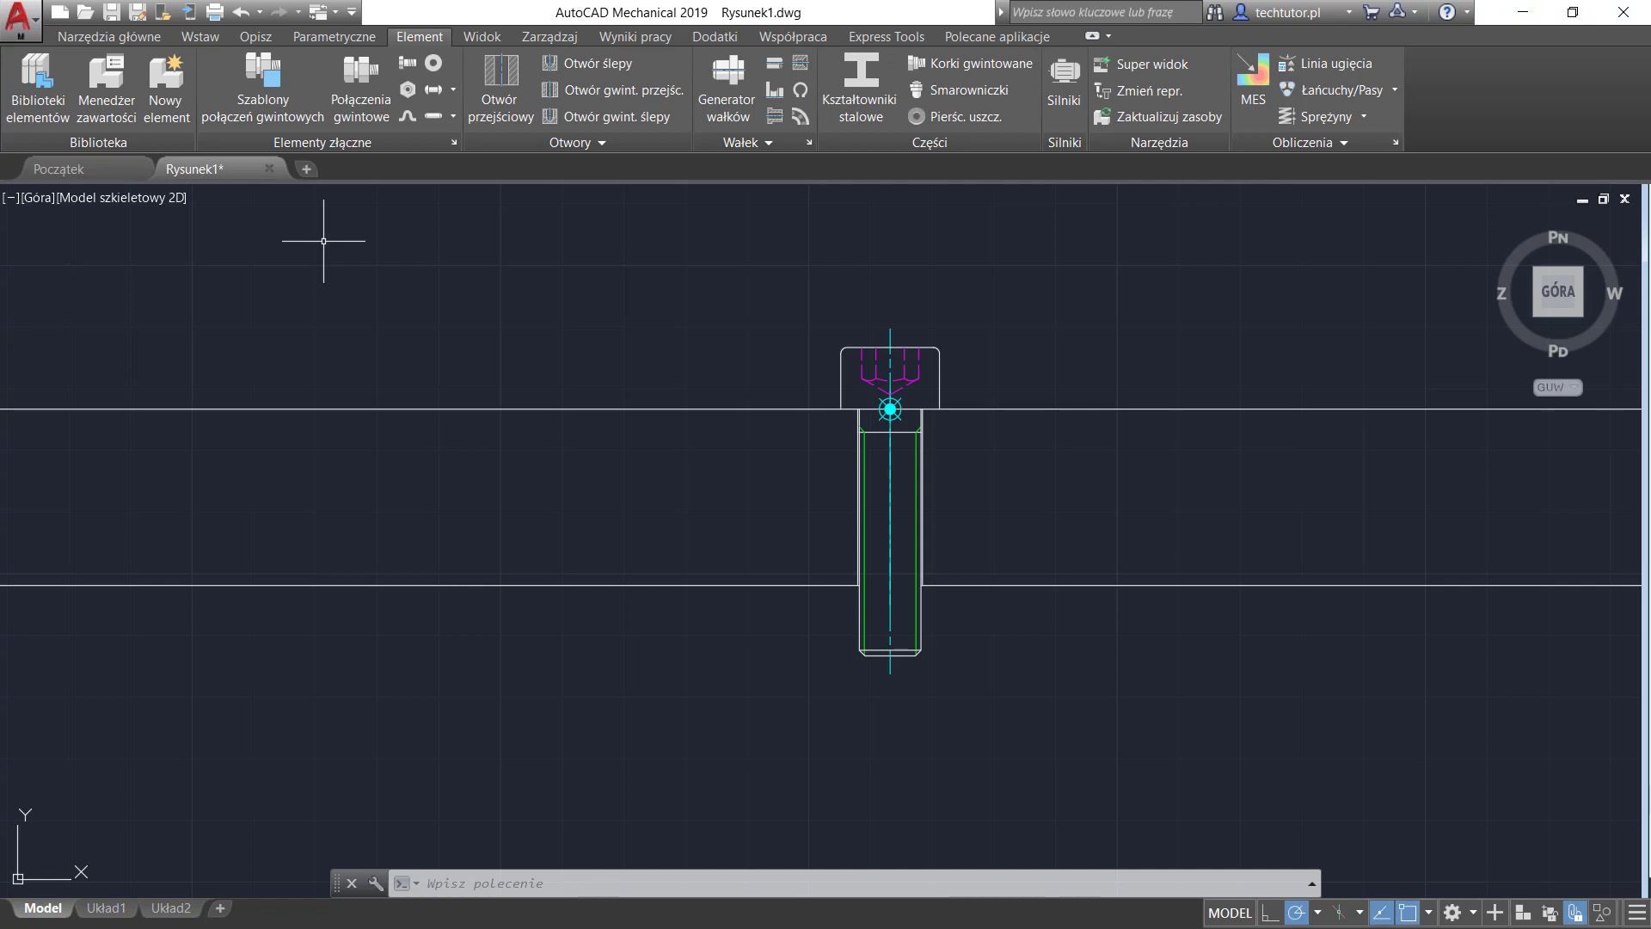
# Open the Biblioteki elementów content library and enlarge its palette.
pyautogui.click(40, 89)
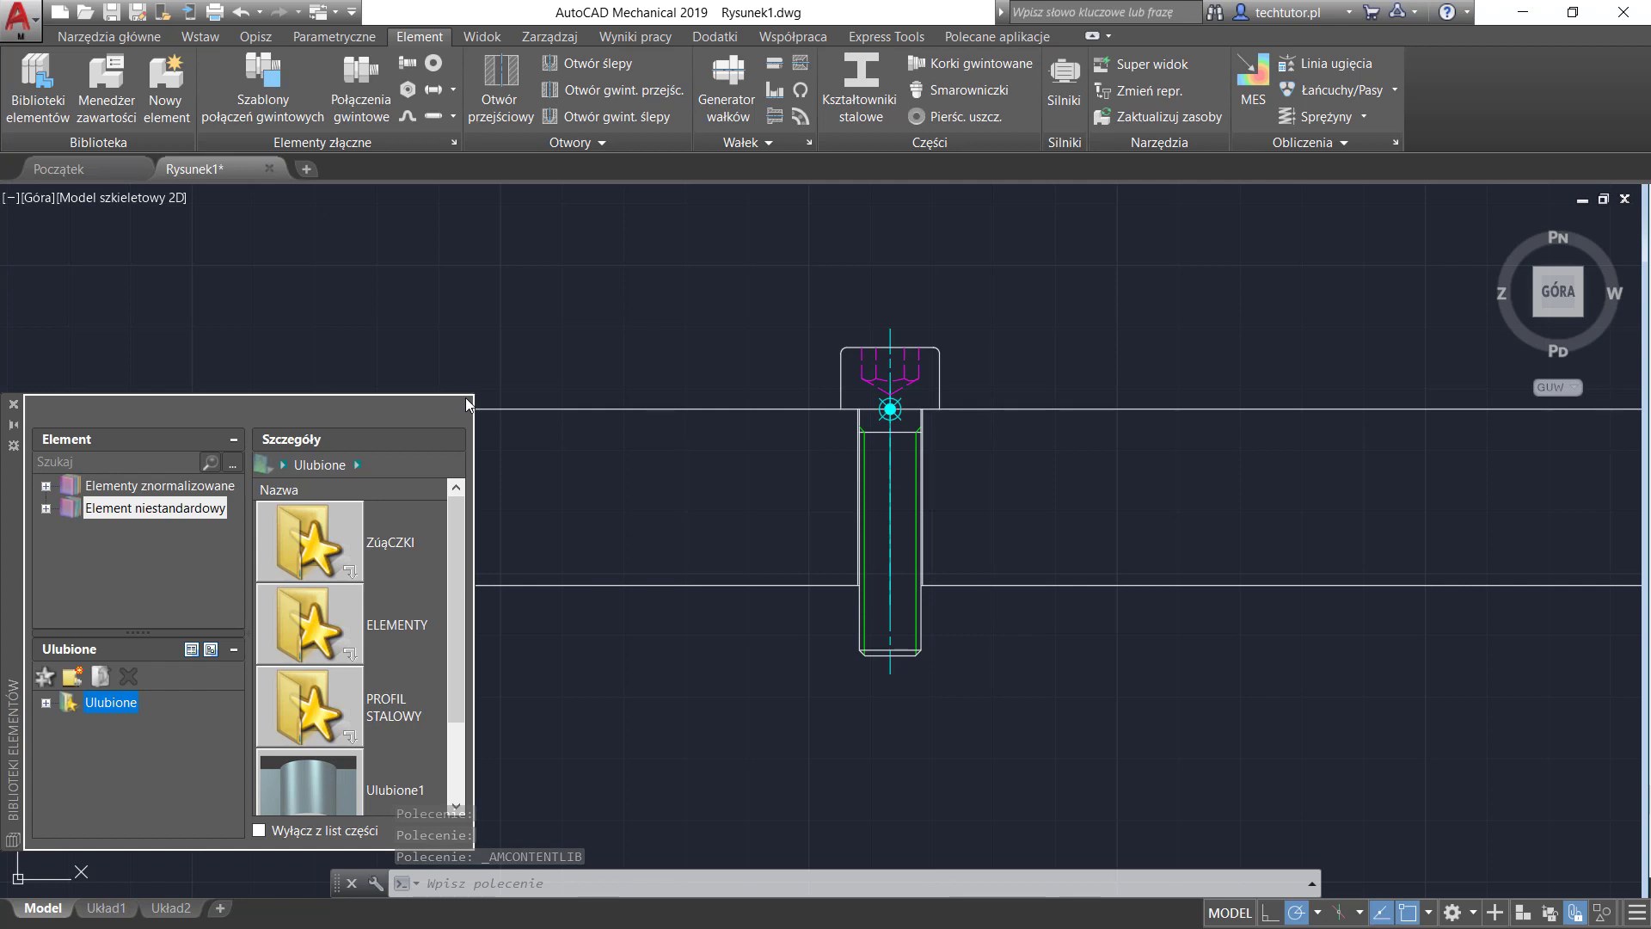
pyautogui.moveTo(467, 403)
pyautogui.mouseDown()
pyautogui.moveTo(534, 356)
pyautogui.moveTo(642, 219)
pyautogui.mouseUp()
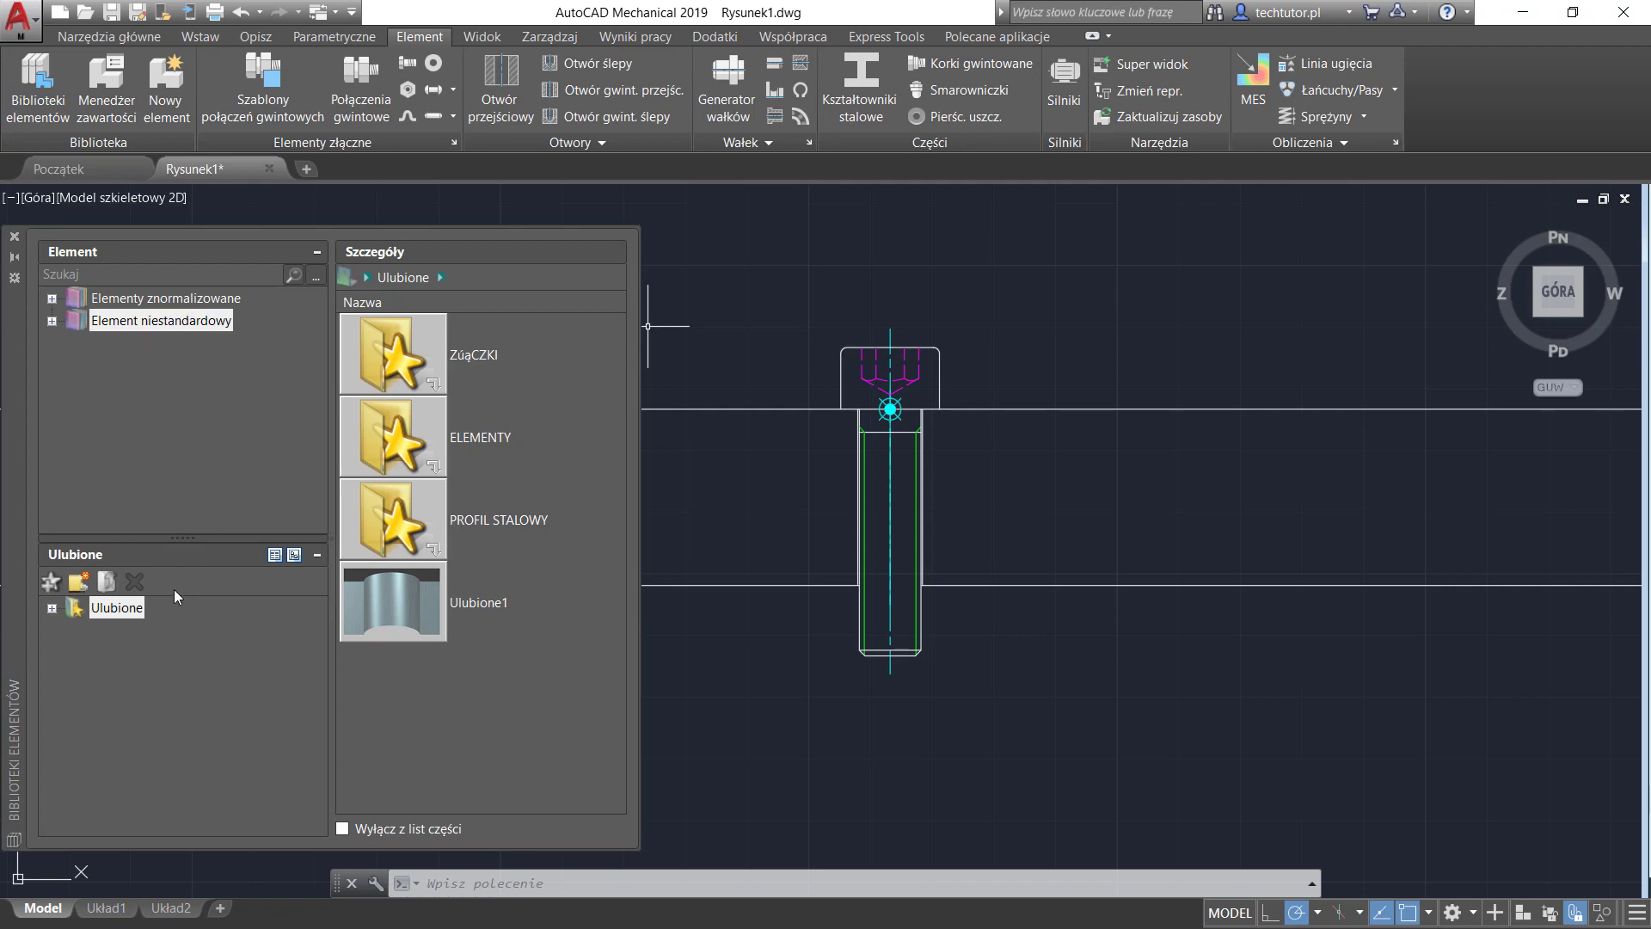
# Browse PN > Elementy złączne > Ze łbem sześciokątnym and select bolt PN-85/M-82101.
pyautogui.click(51, 608)
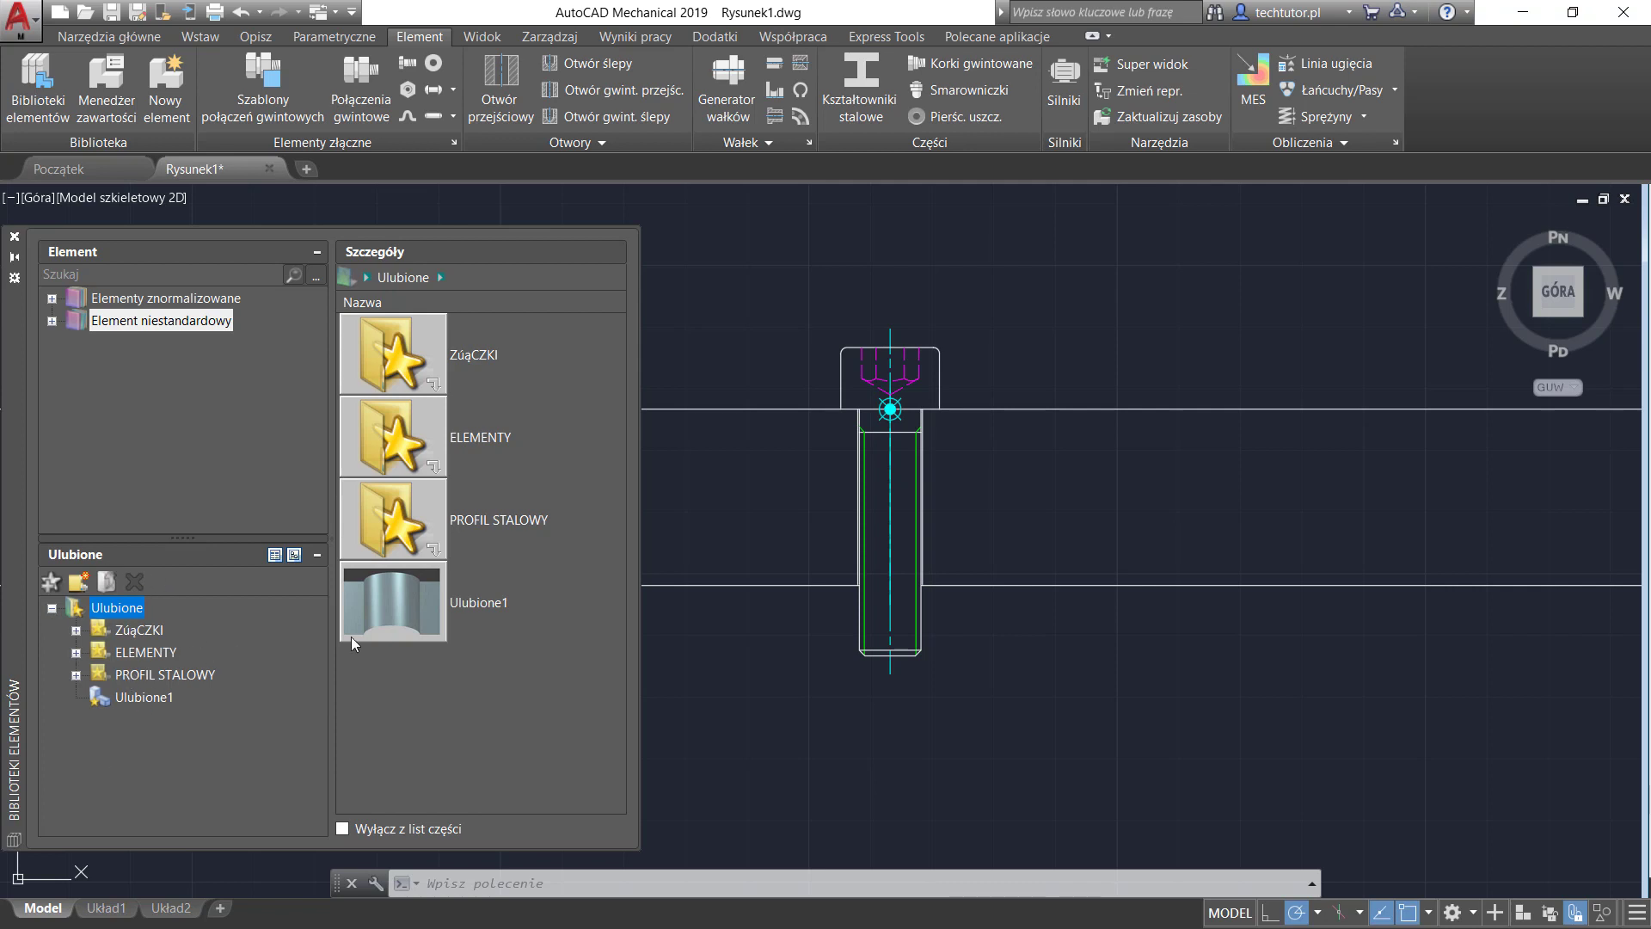
pyautogui.click(51, 299)
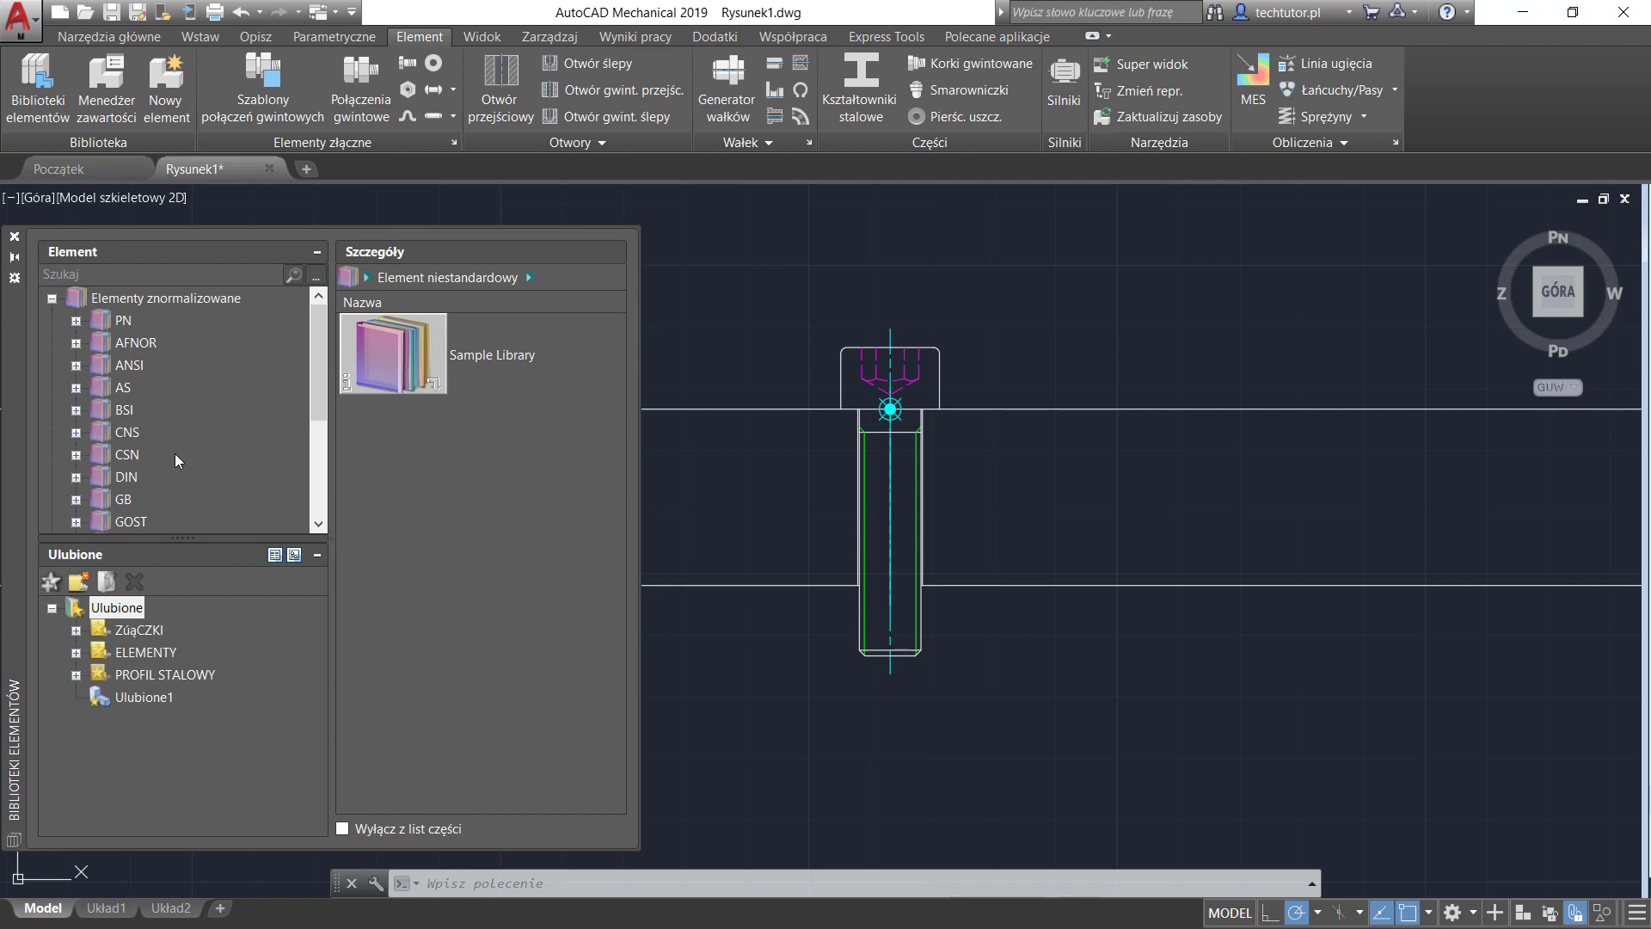
pyautogui.click(75, 321)
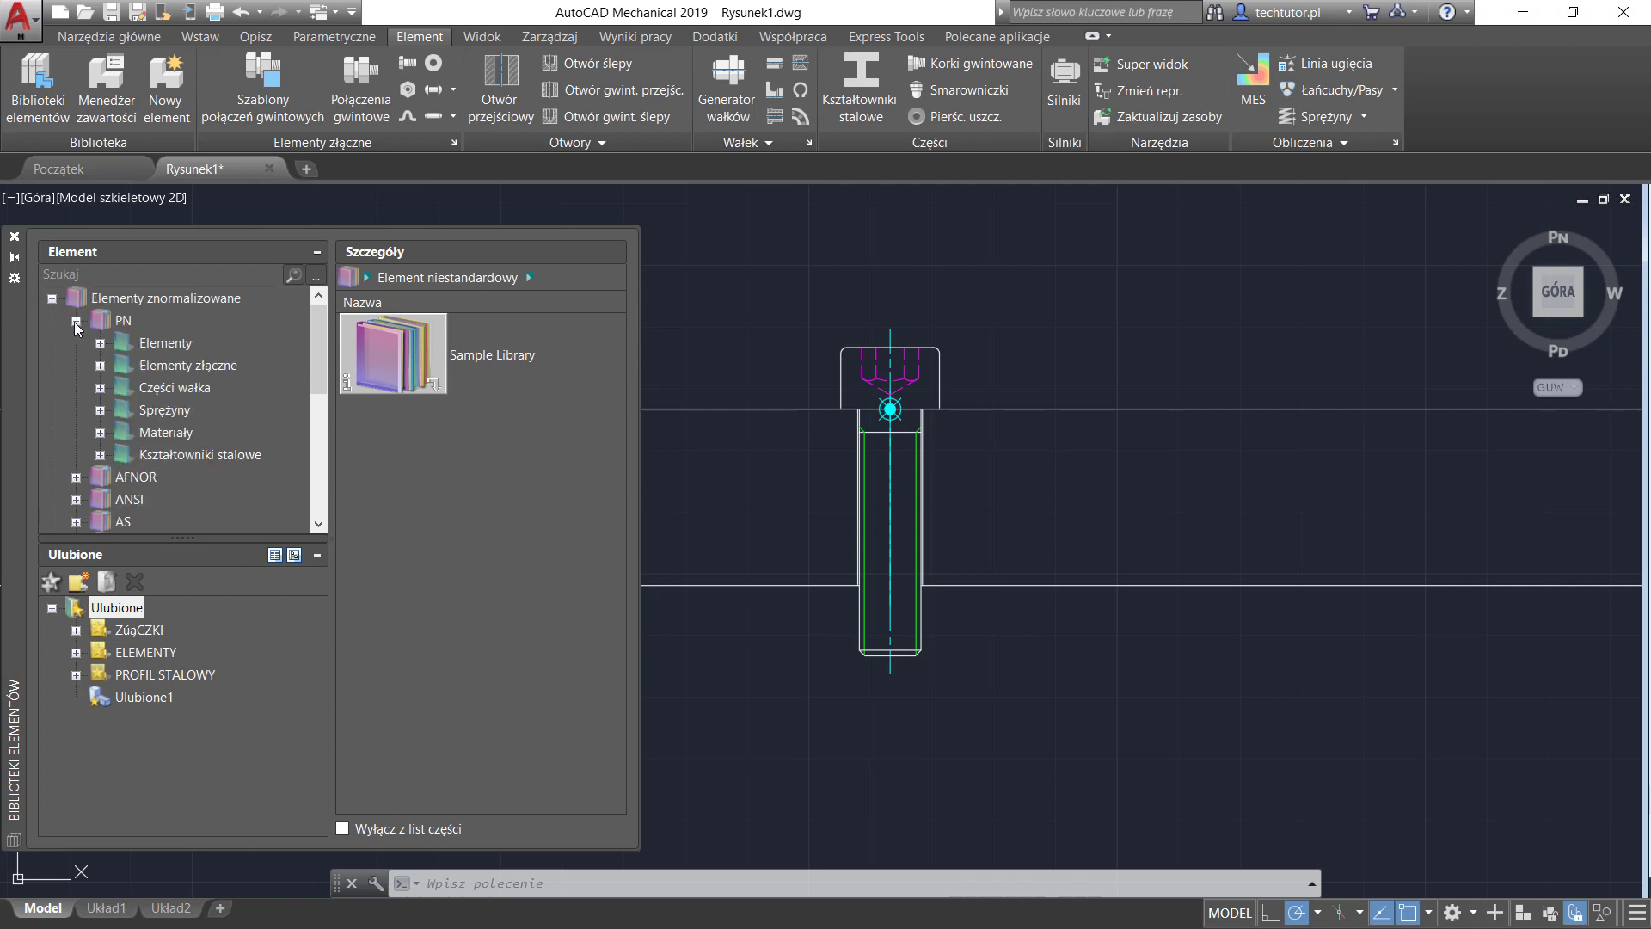
pyautogui.click(100, 366)
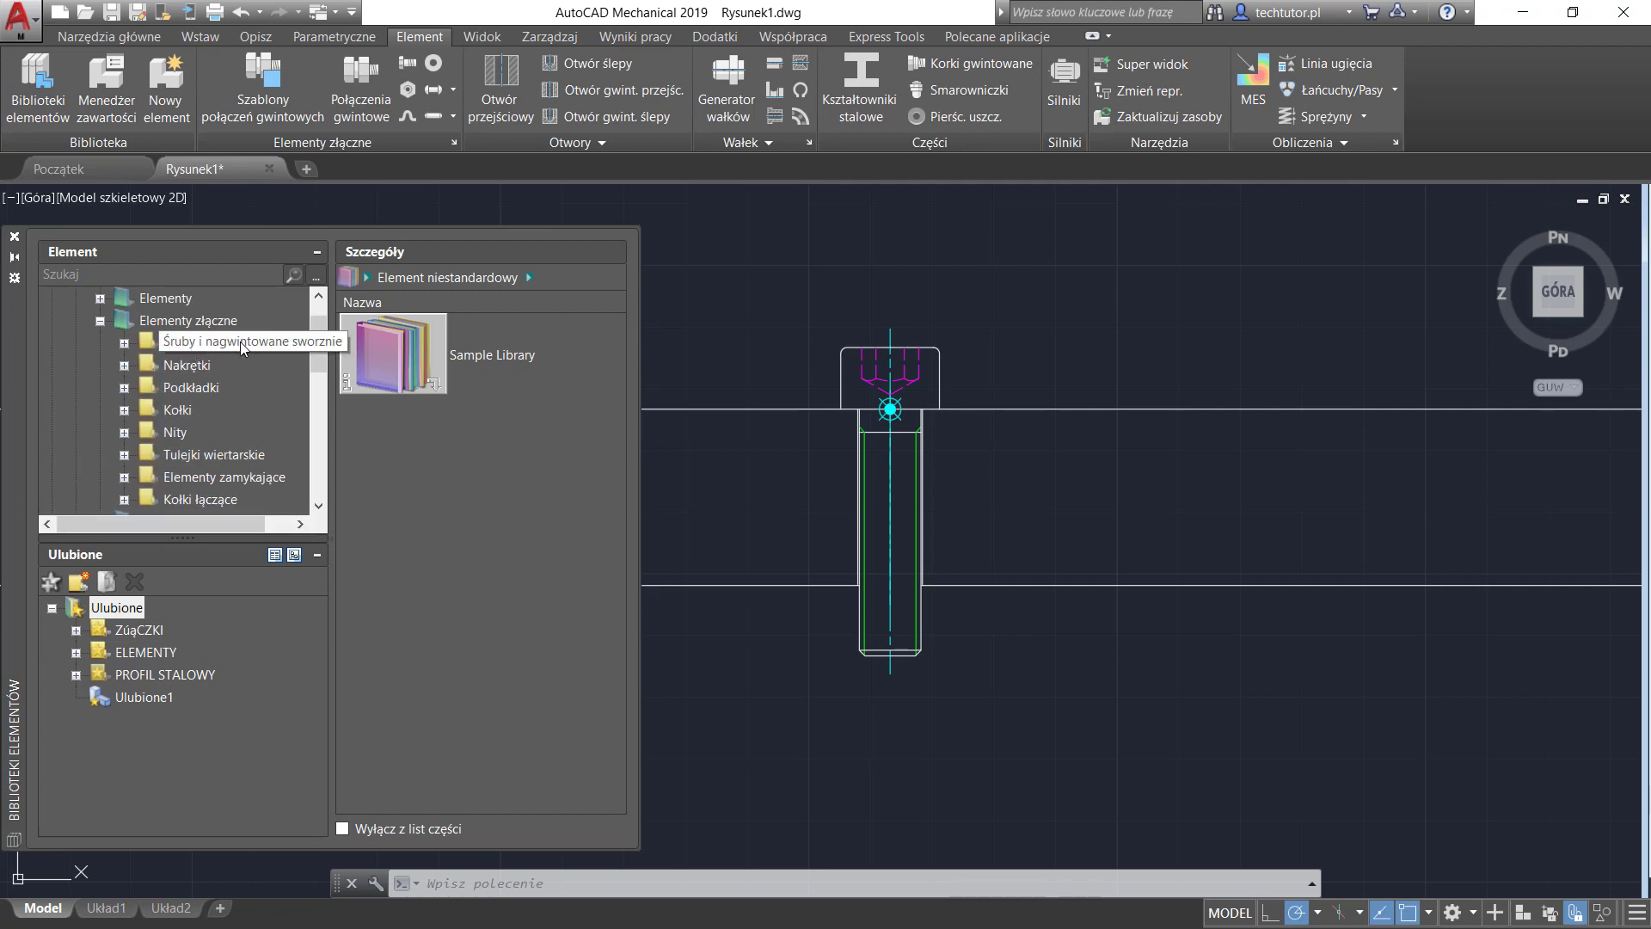
pyautogui.click(124, 343)
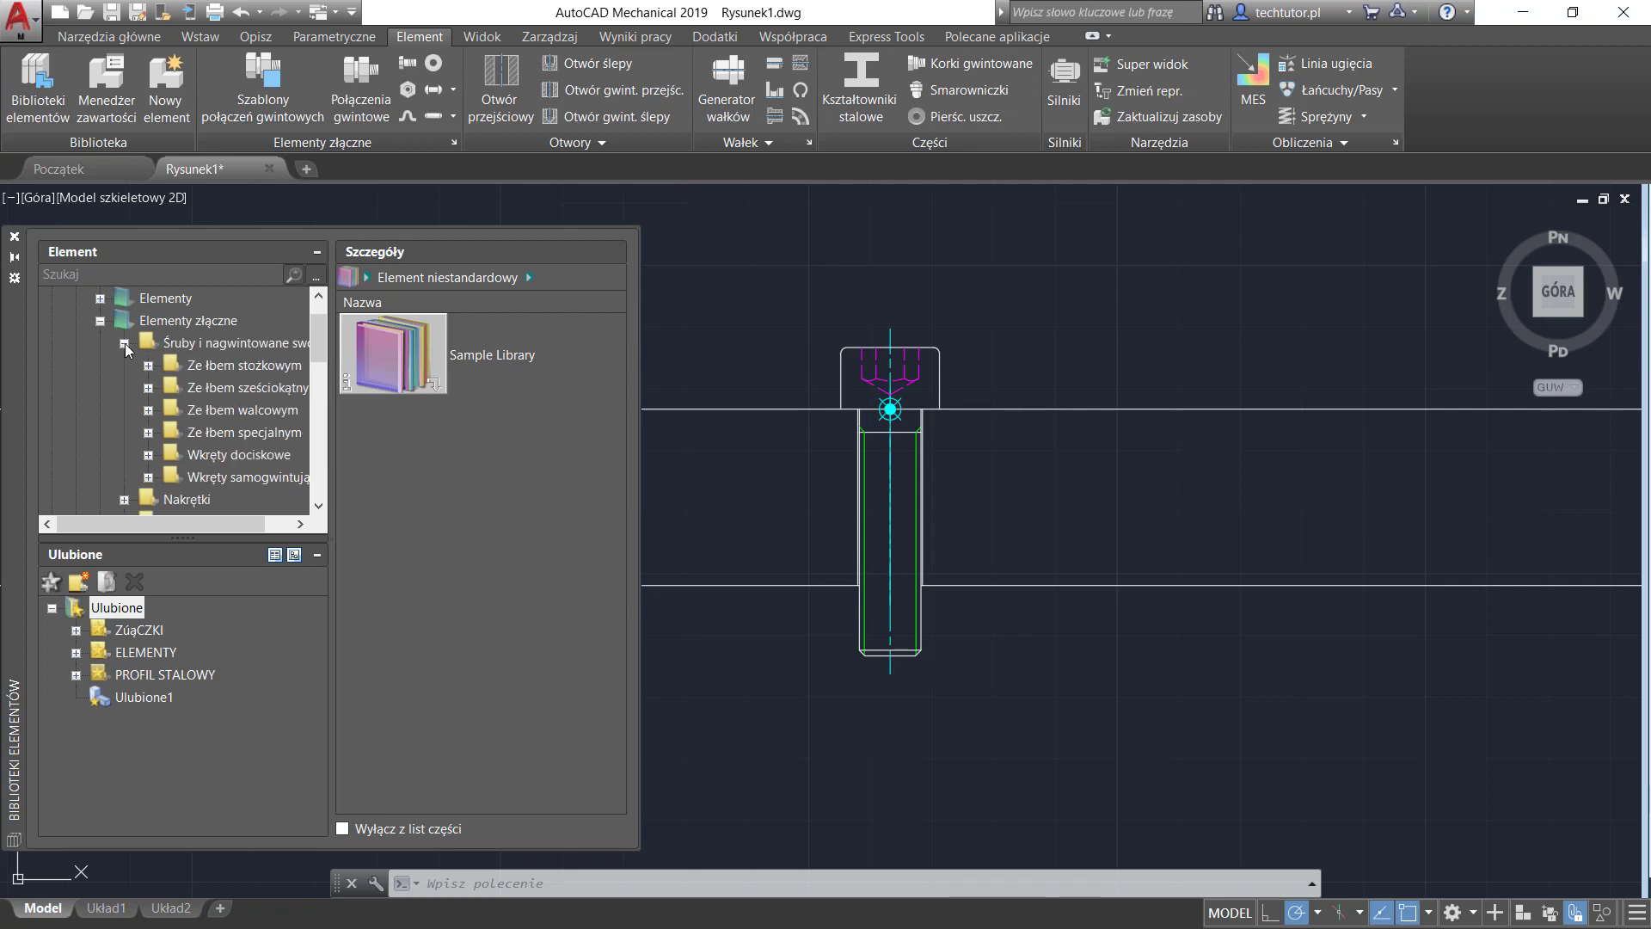
pyautogui.click(148, 387)
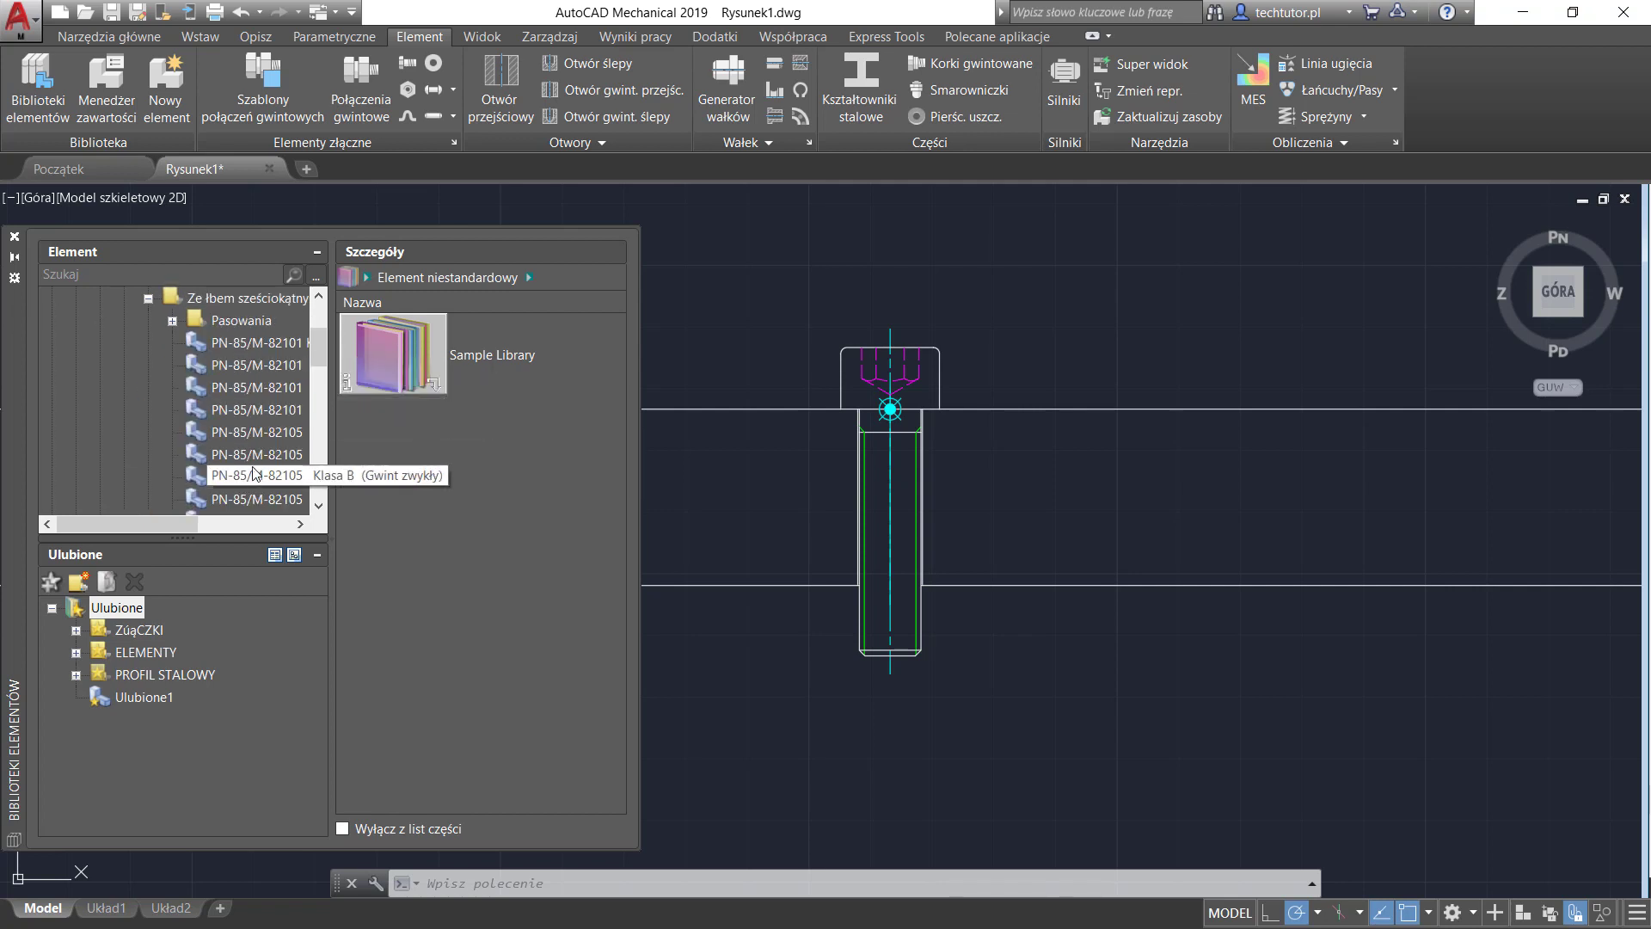
pyautogui.scroll(2, 233, 415)
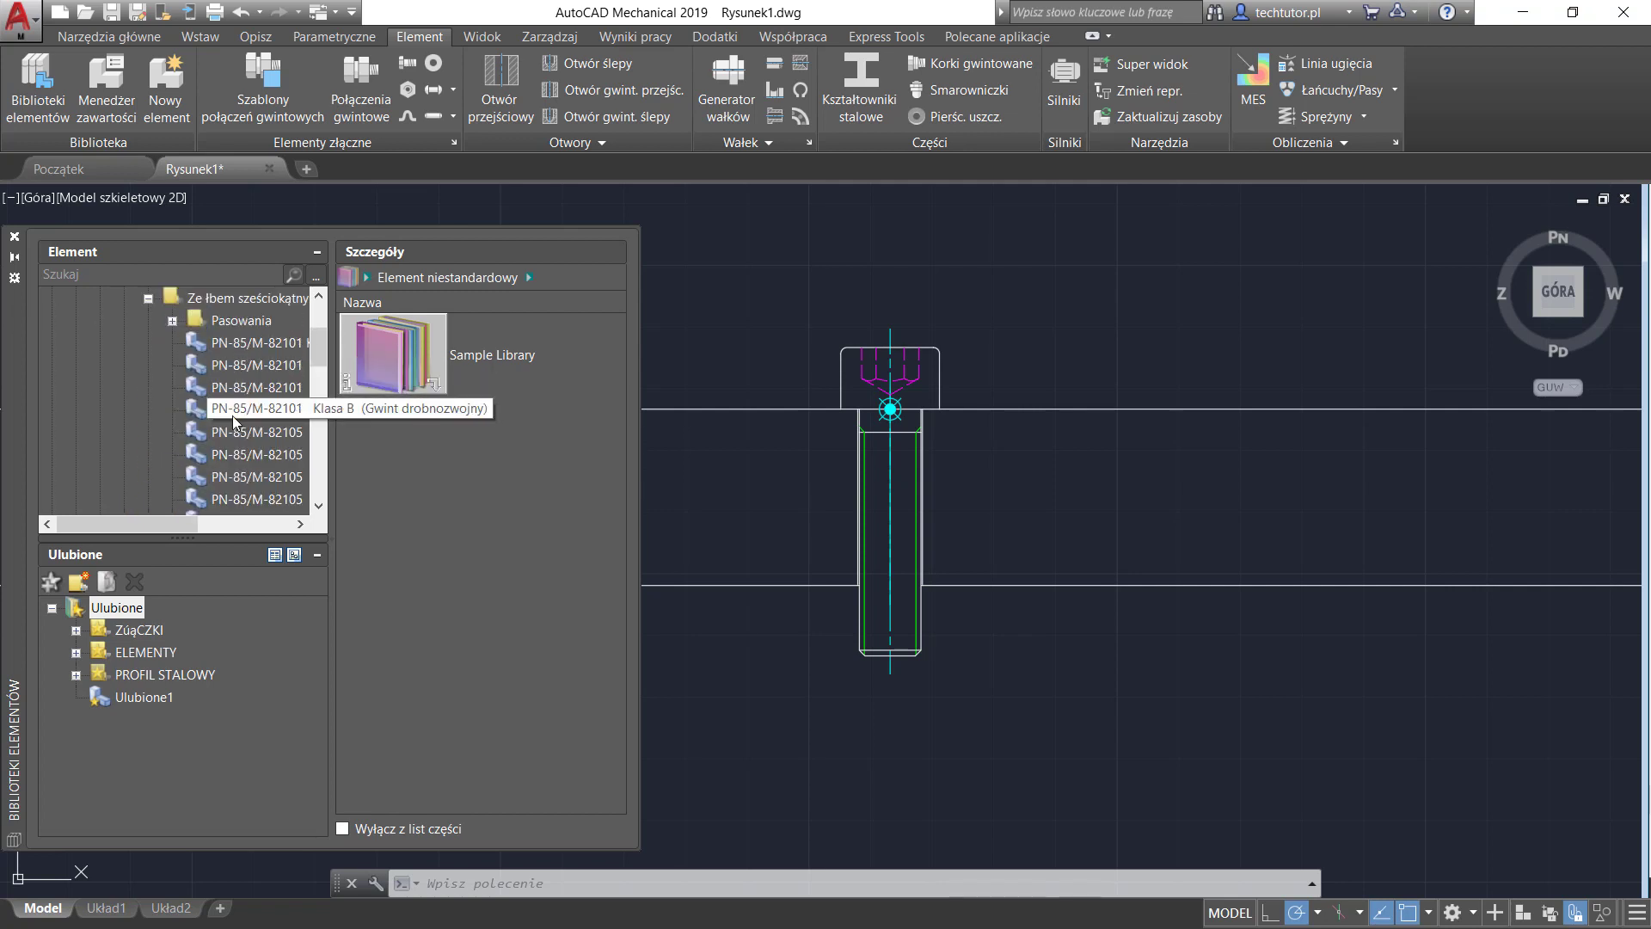
pyautogui.click(218, 344)
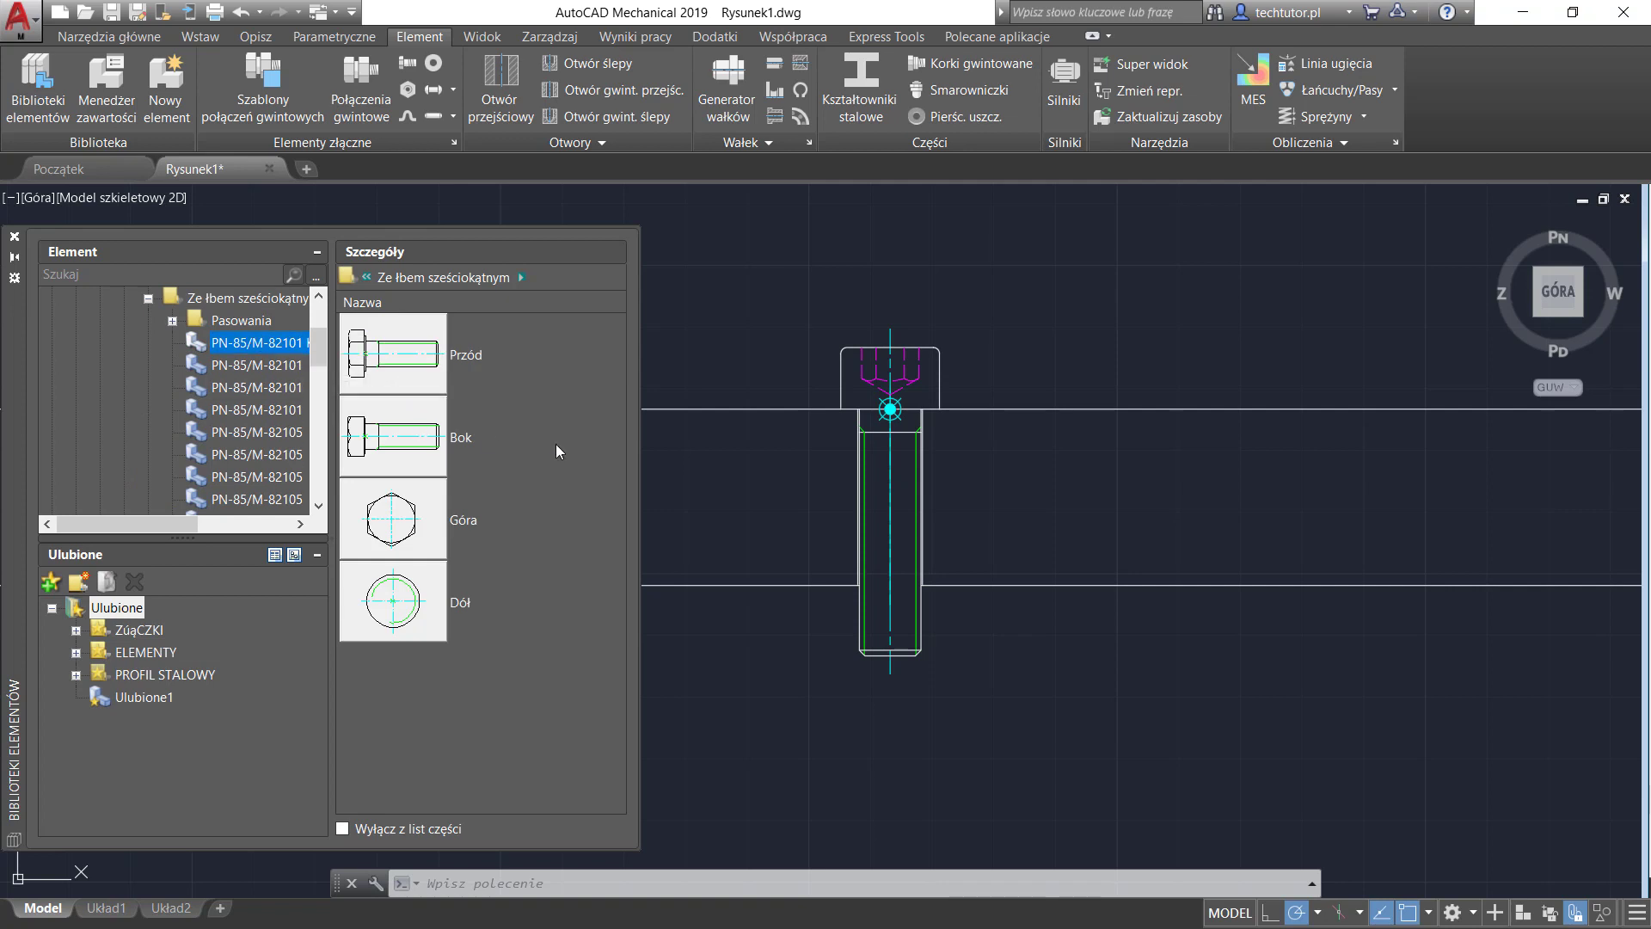
# Place a 60 mm PN-85/M-82101 Klasa A bolt top view above the plate at 0° rotation.
pyautogui.click(425, 281)
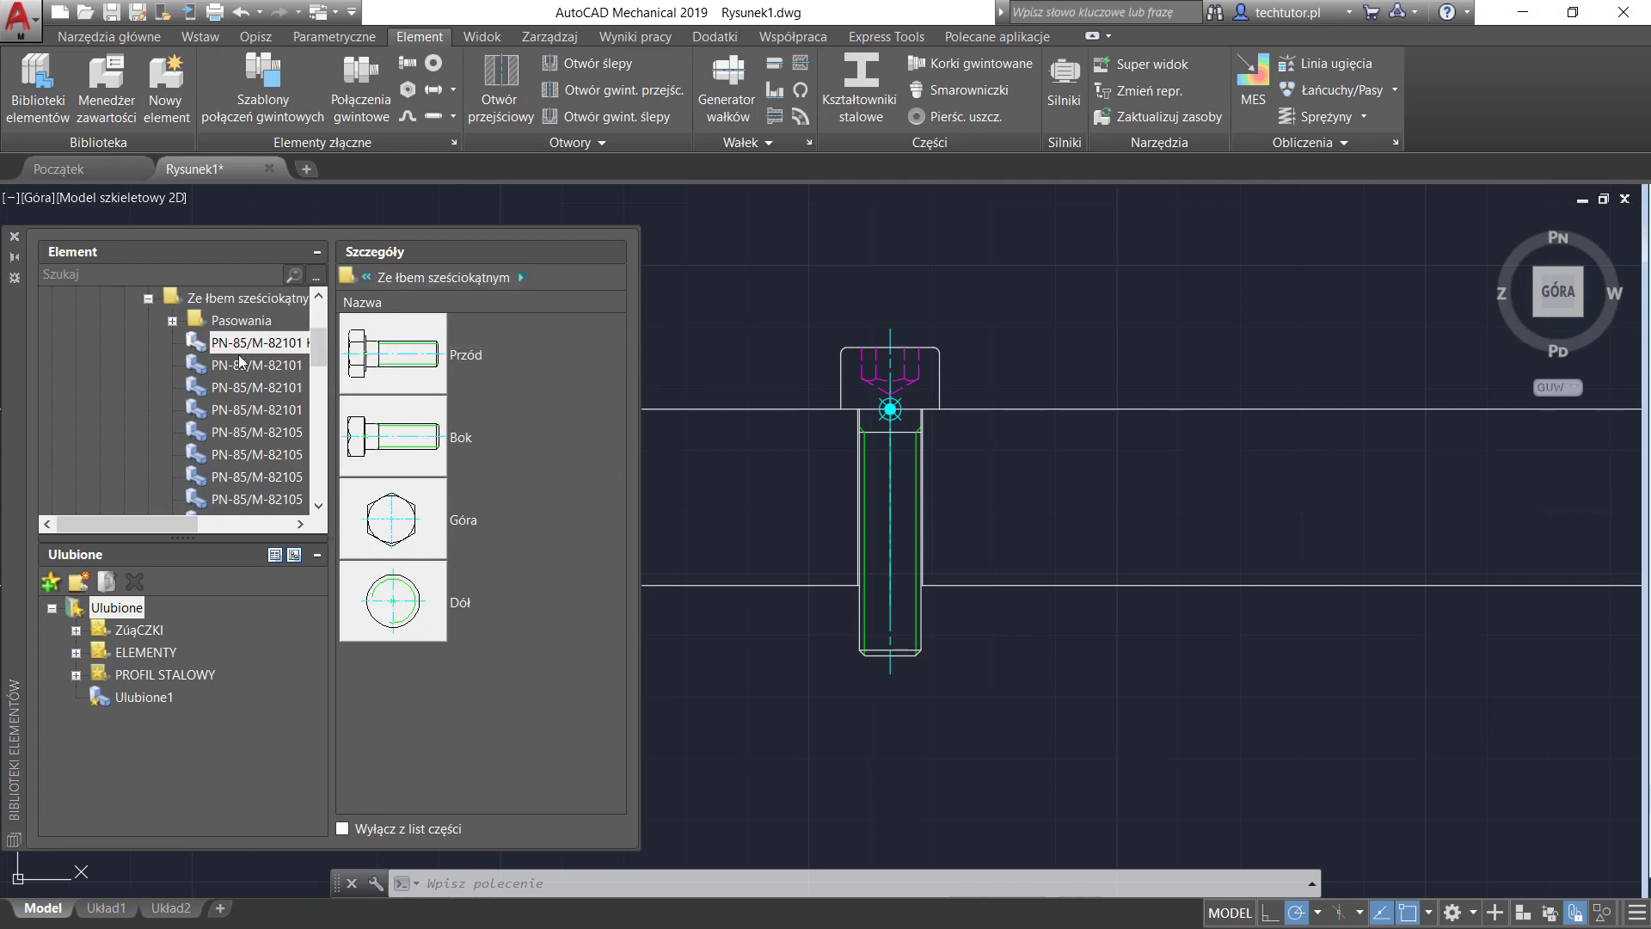
pyautogui.click(240, 389)
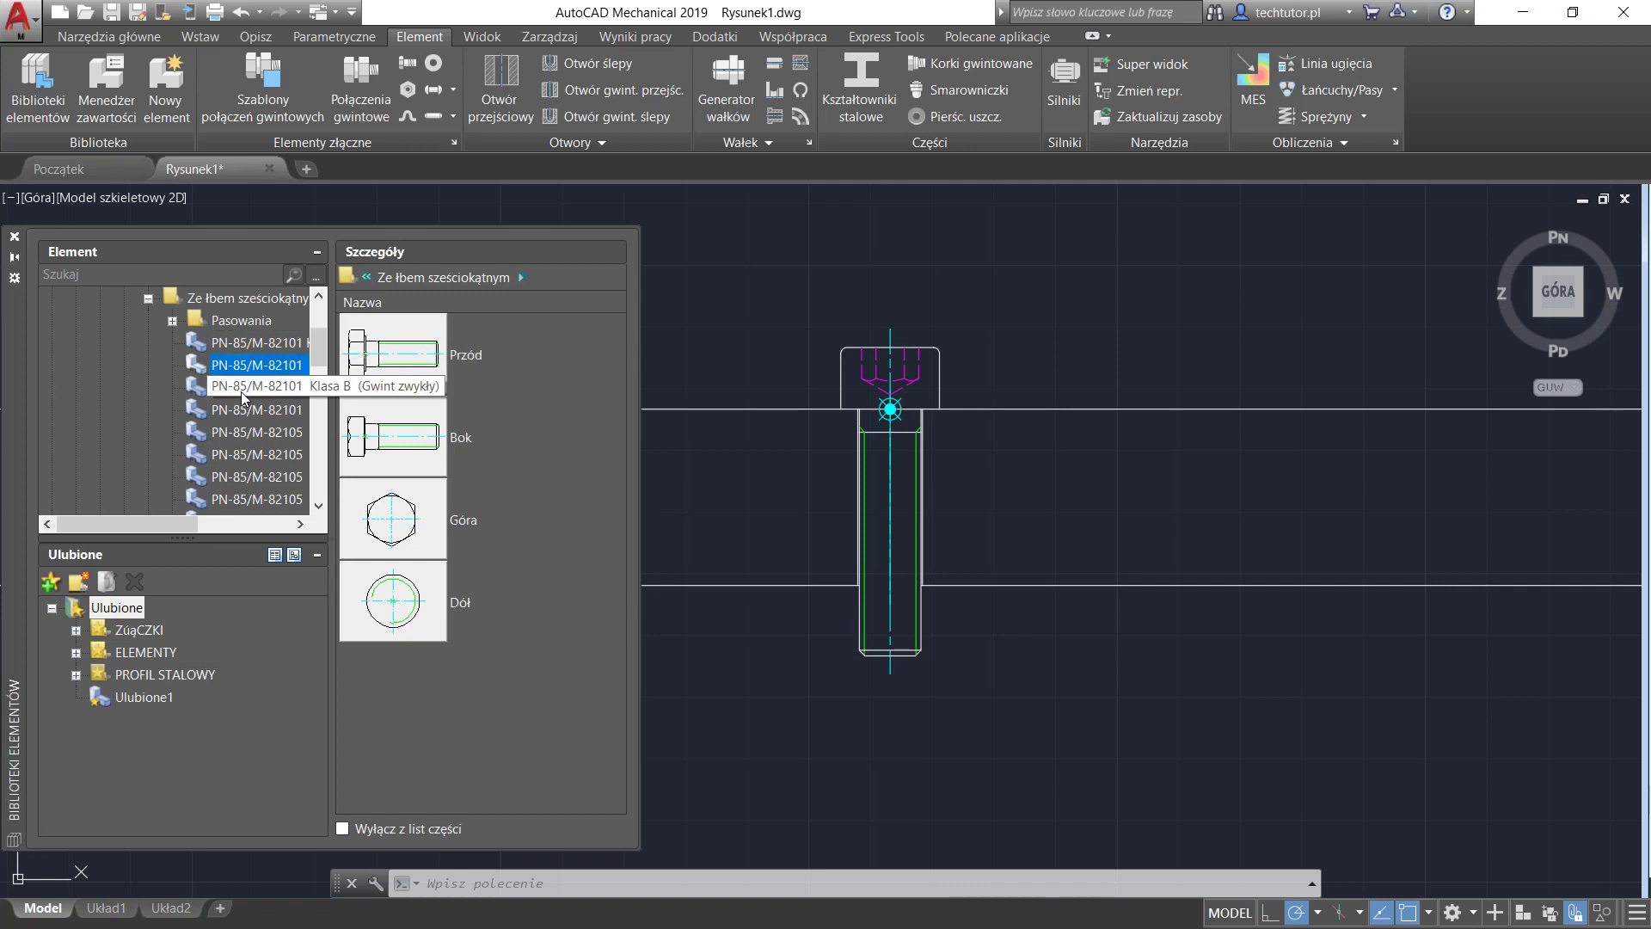
pyautogui.click(252, 345)
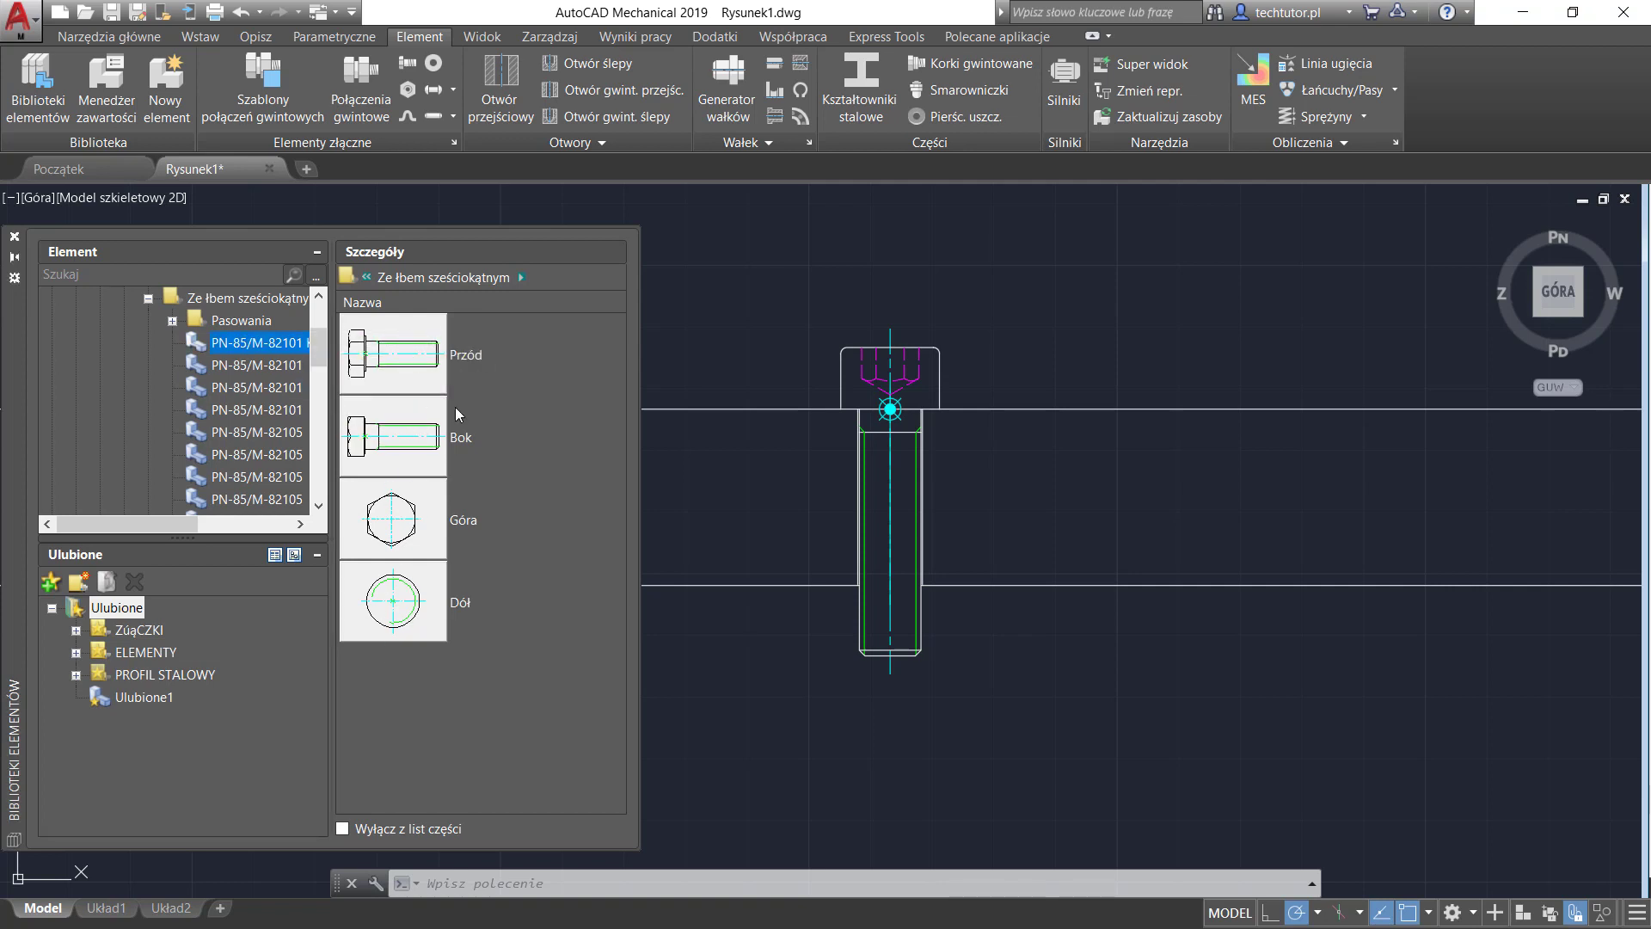
pyautogui.doubleClick(377, 365)
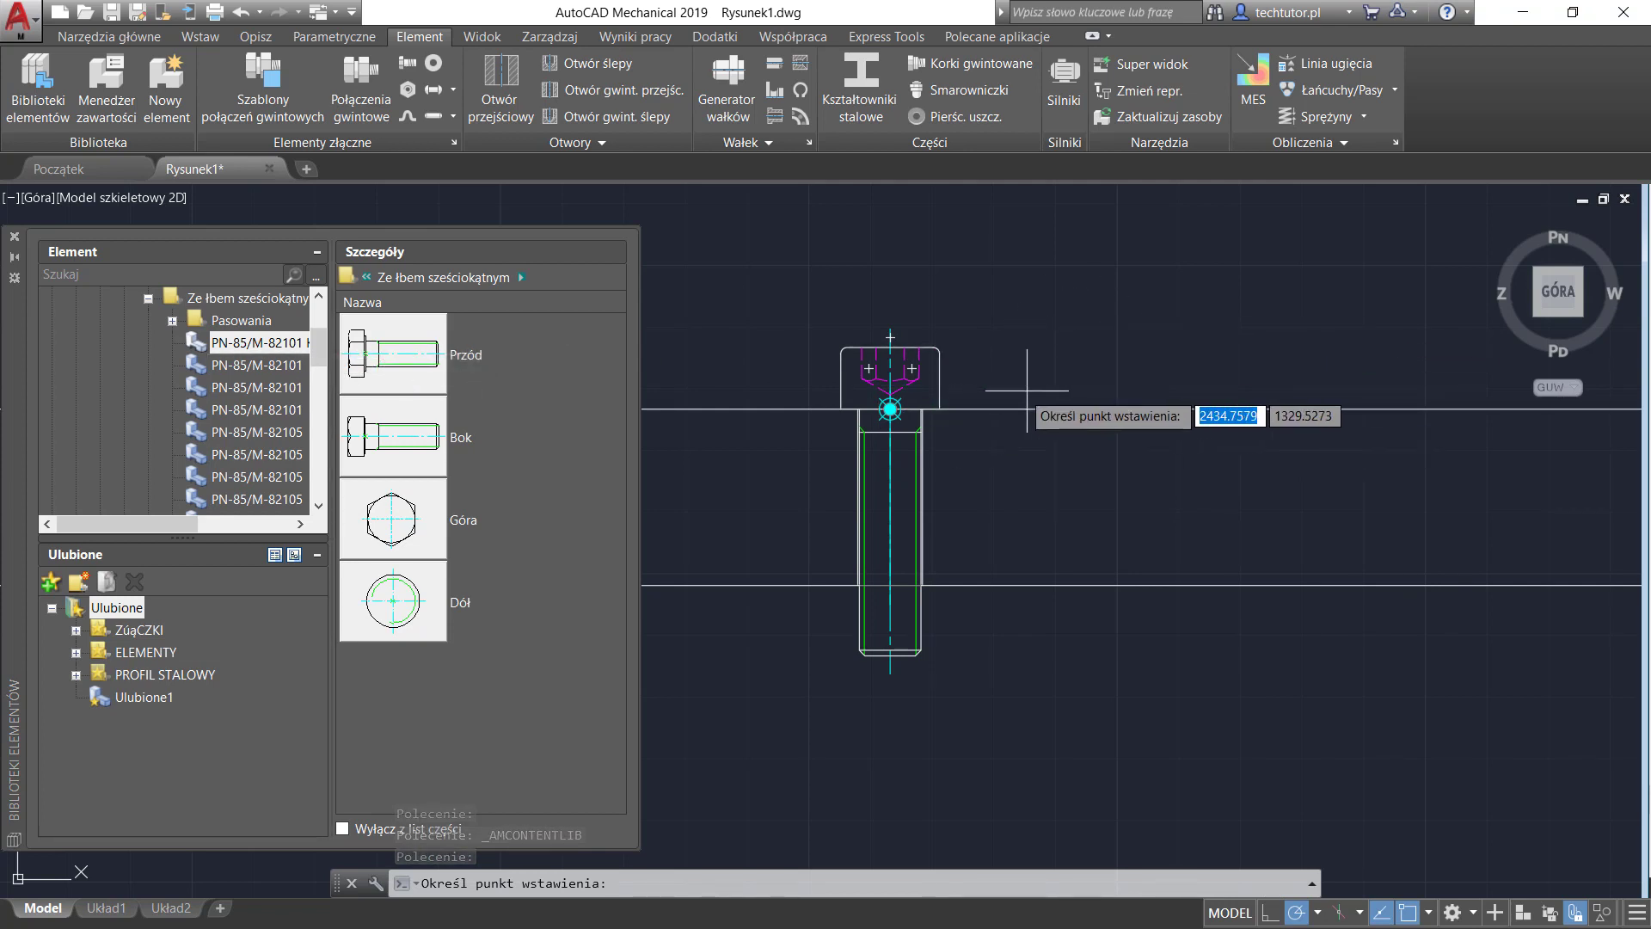
pyautogui.press('Escape')
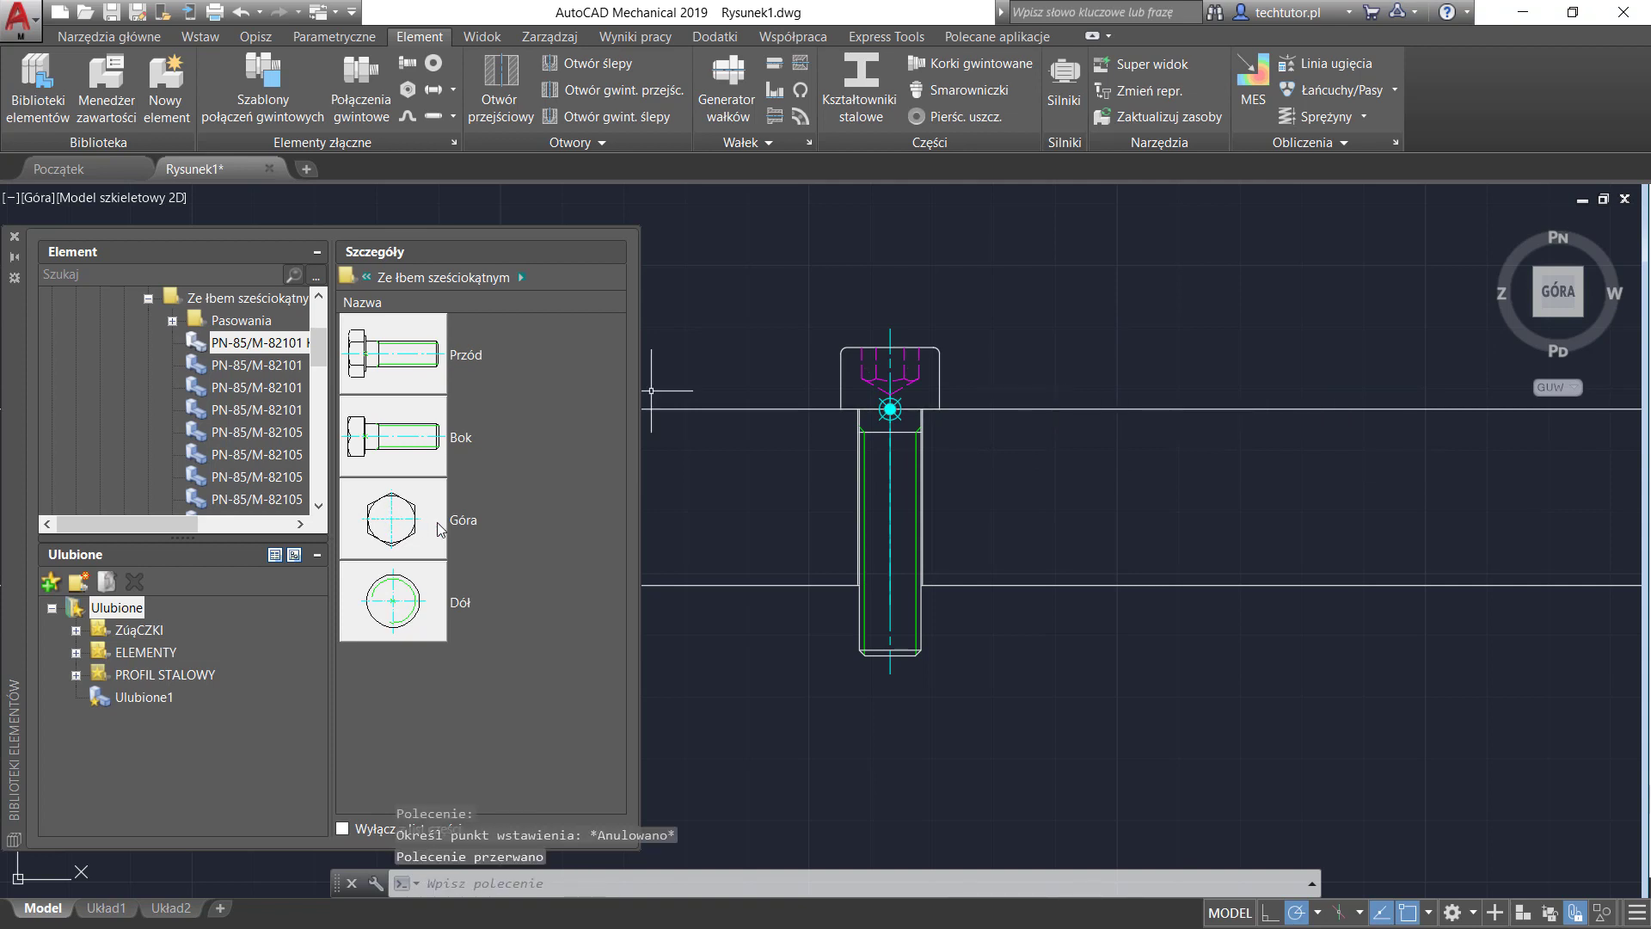
pyautogui.click(402, 538)
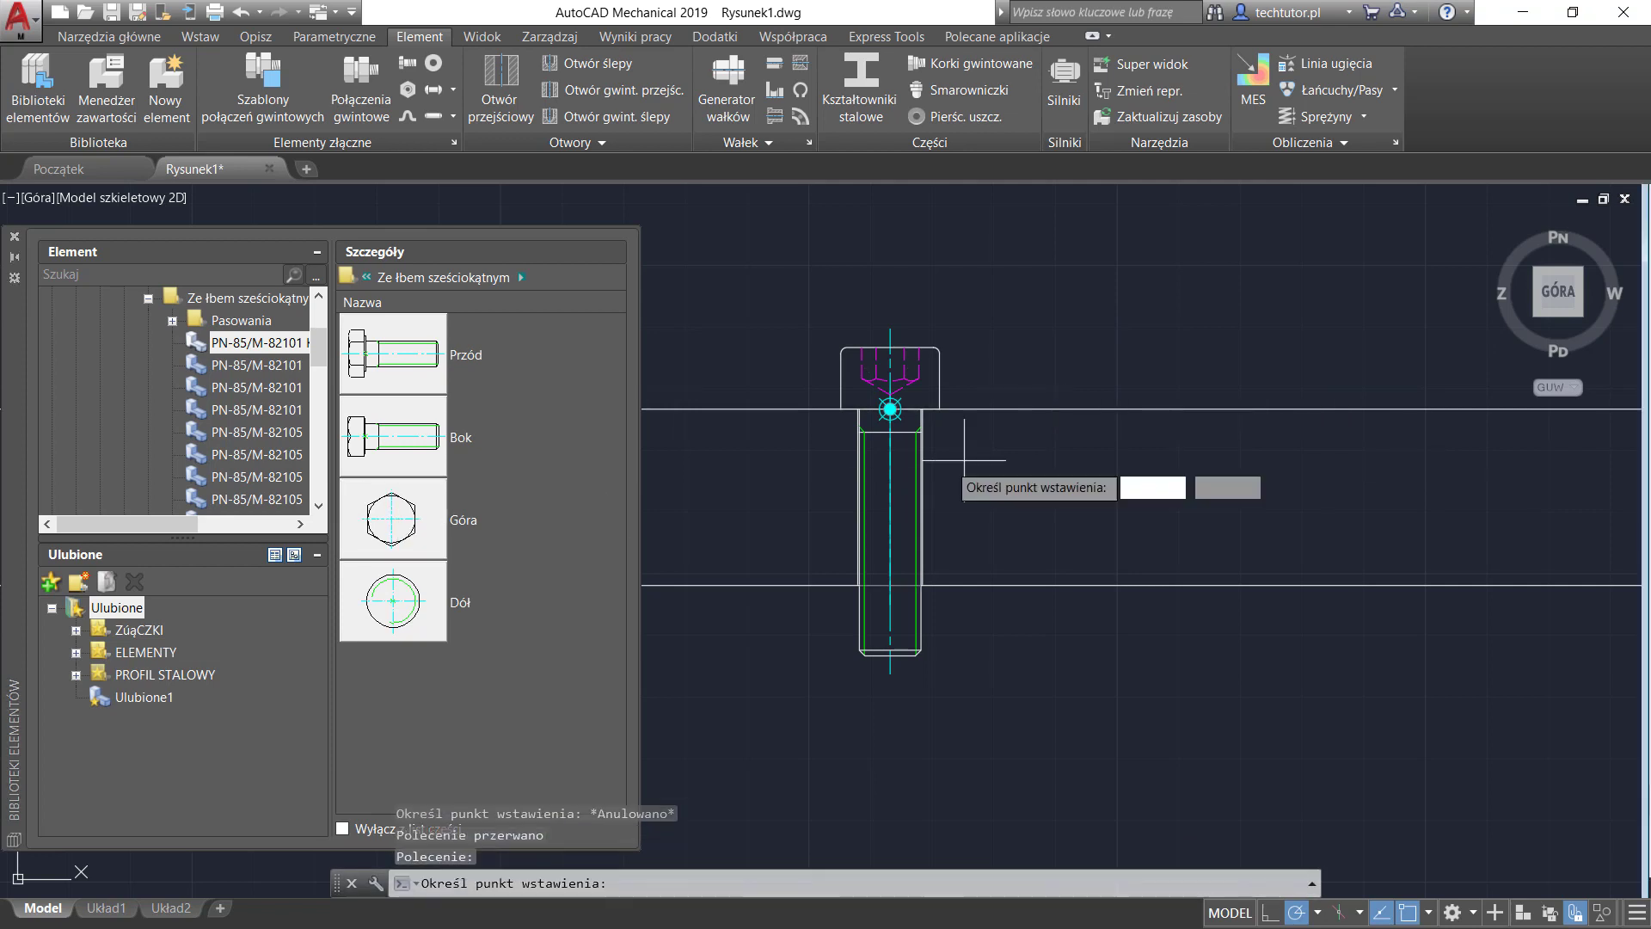
pyautogui.click(1170, 269)
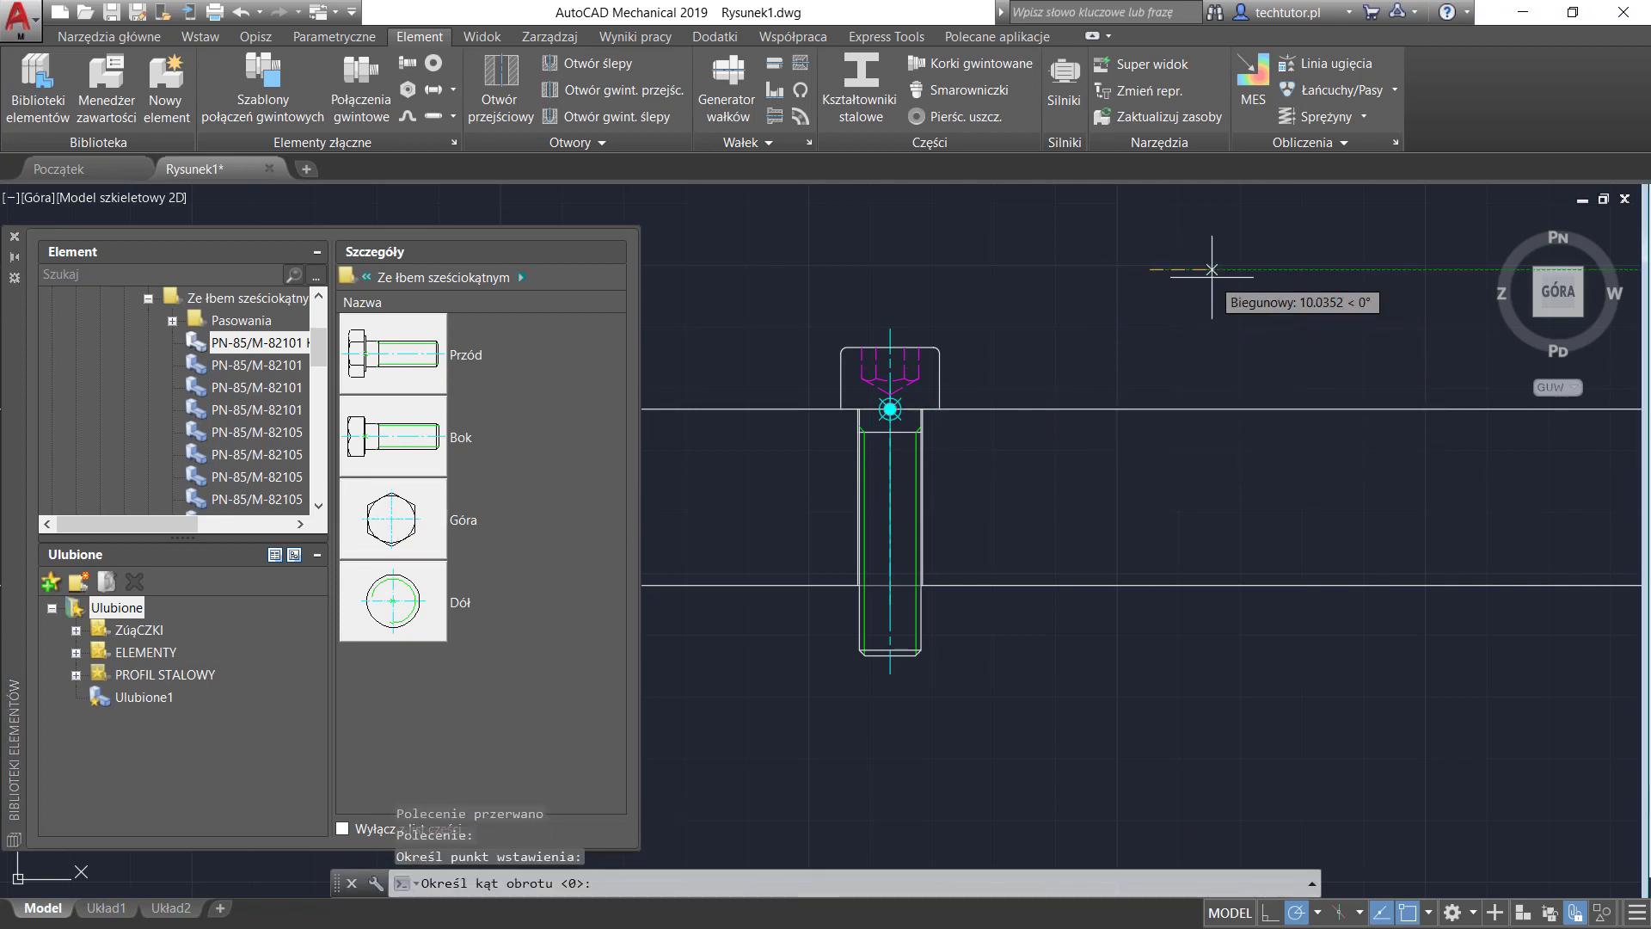
pyautogui.click(1212, 269)
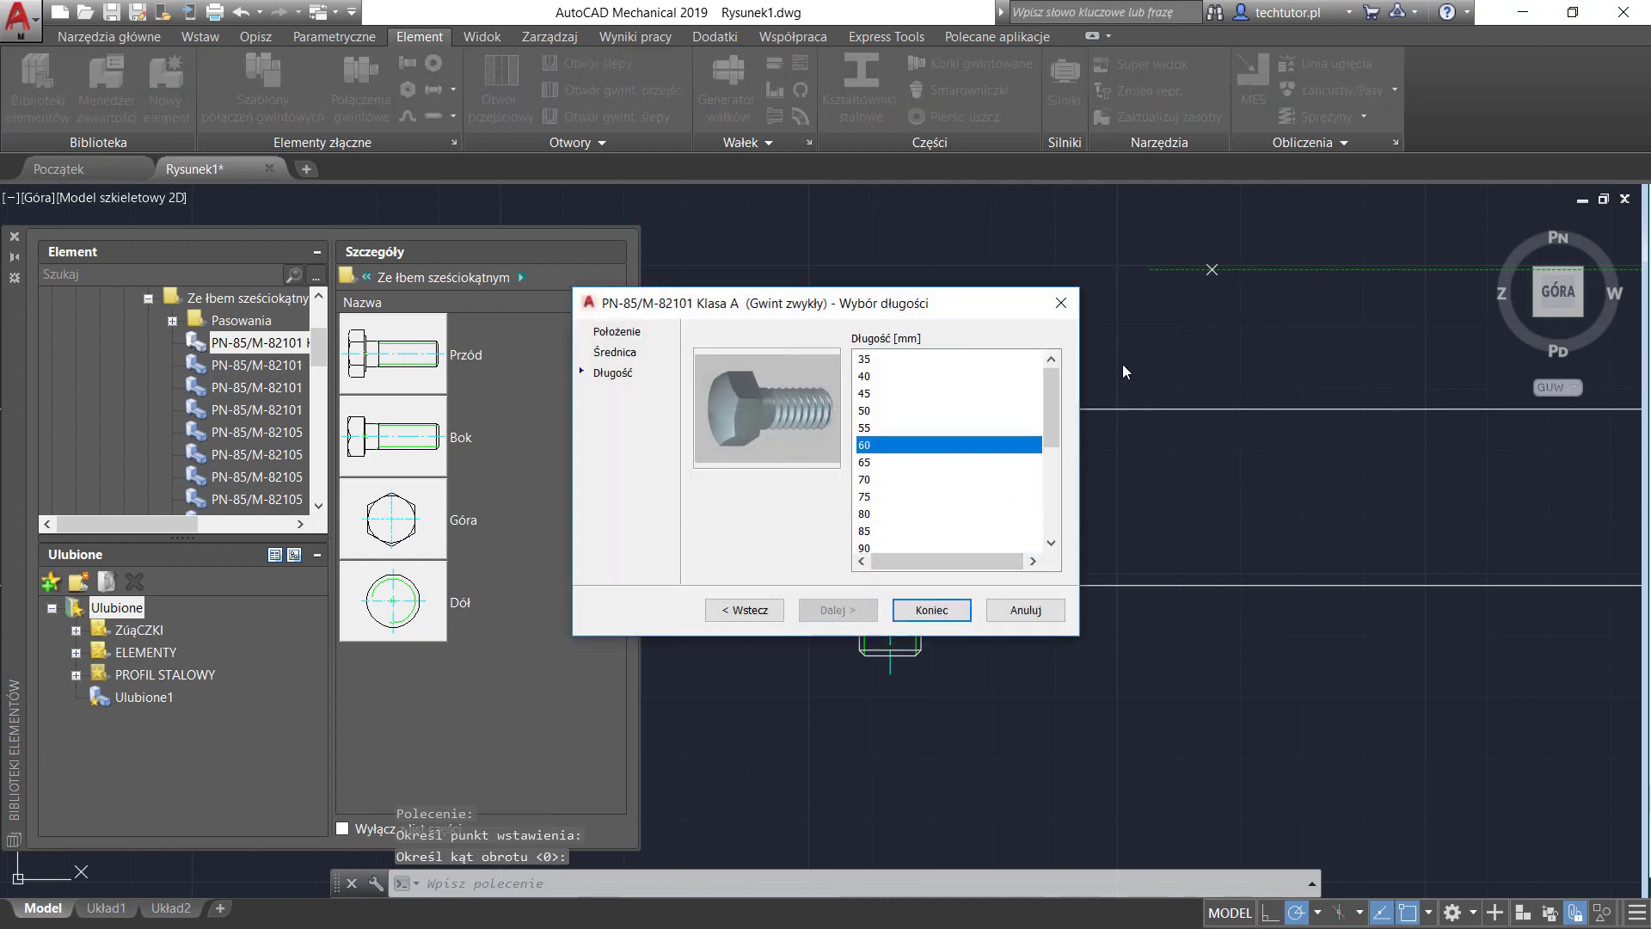
pyautogui.click(944, 610)
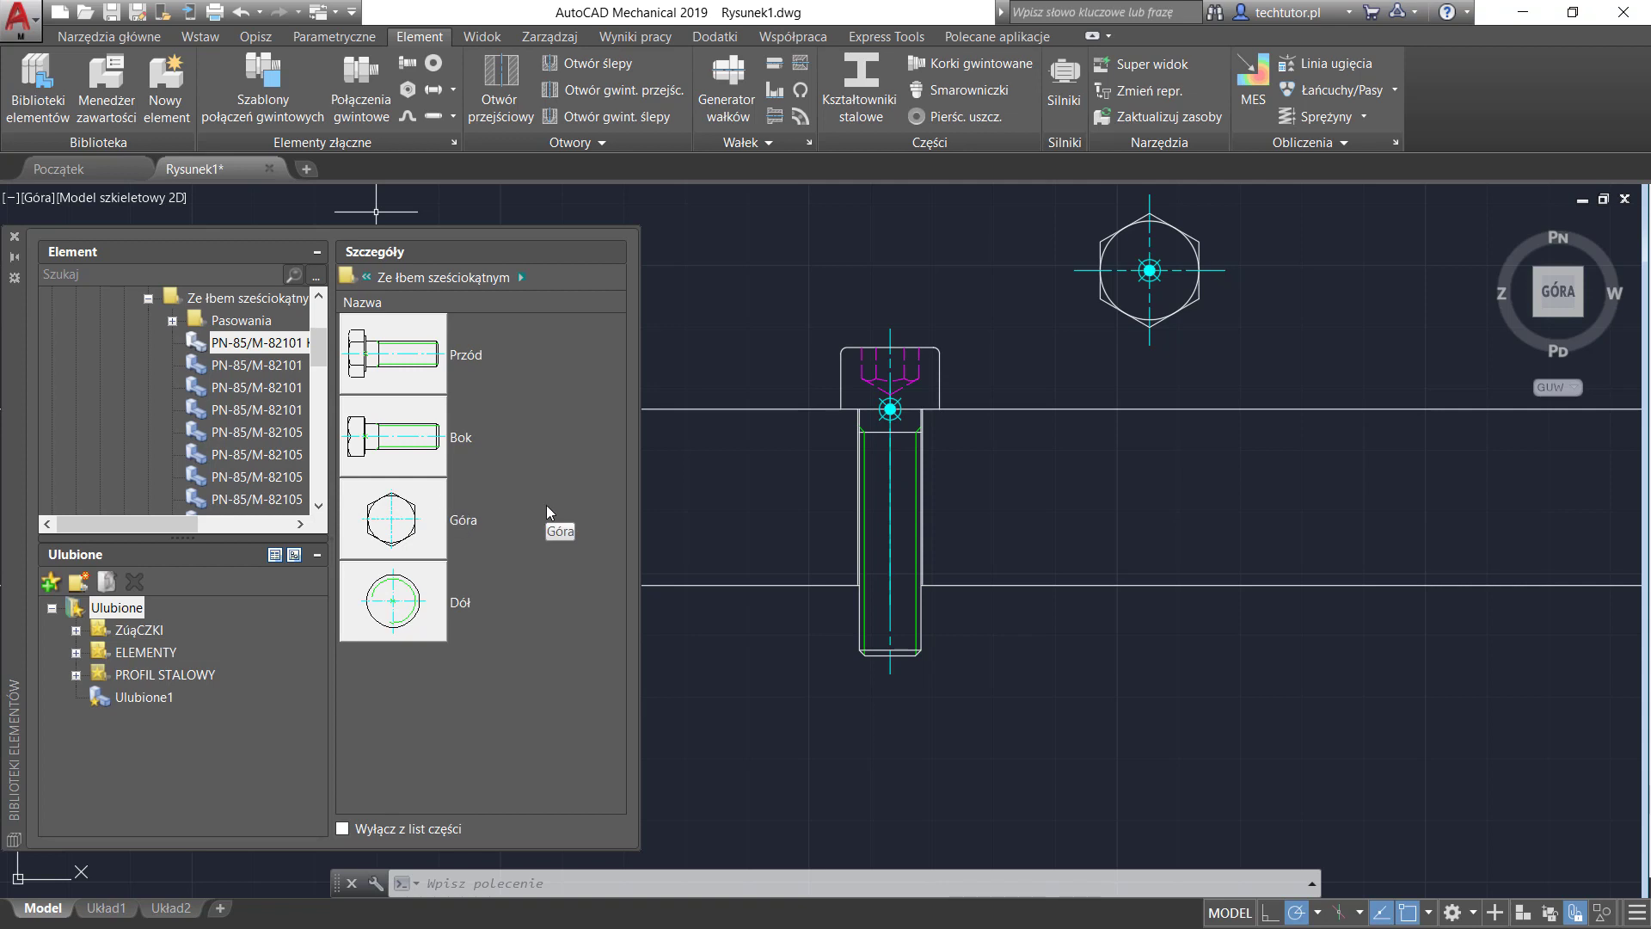
pyautogui.click(234, 345)
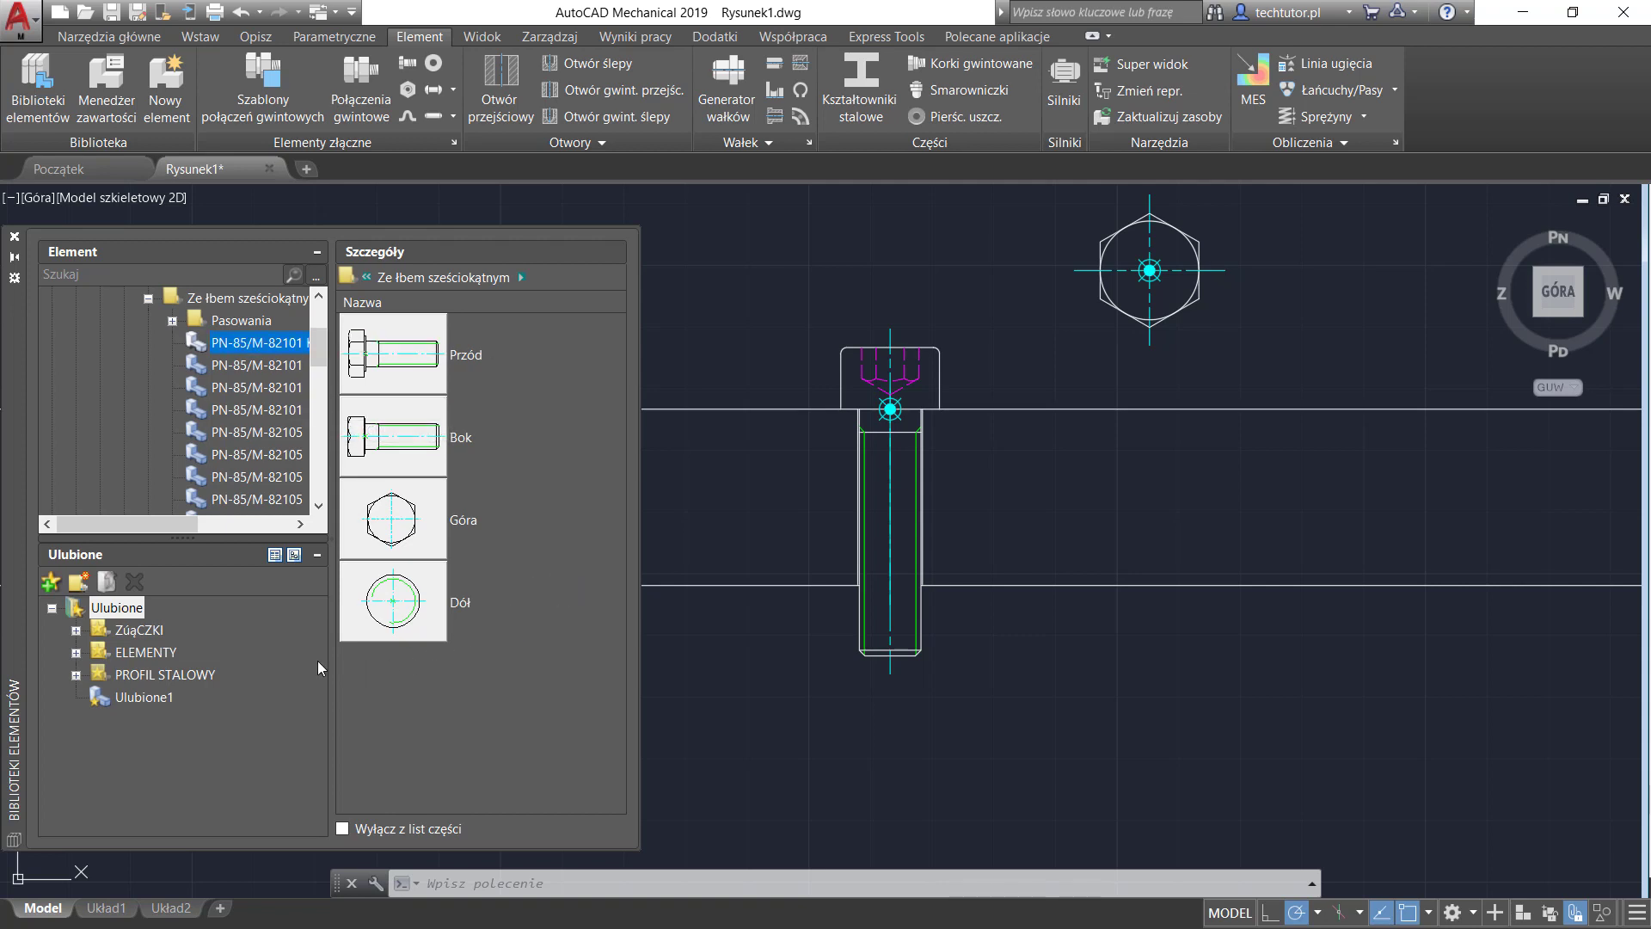
# Add the PN-85/M-82101 bolt to Favourites under the name 'sruba'.
pyautogui.rightClick(230, 346)
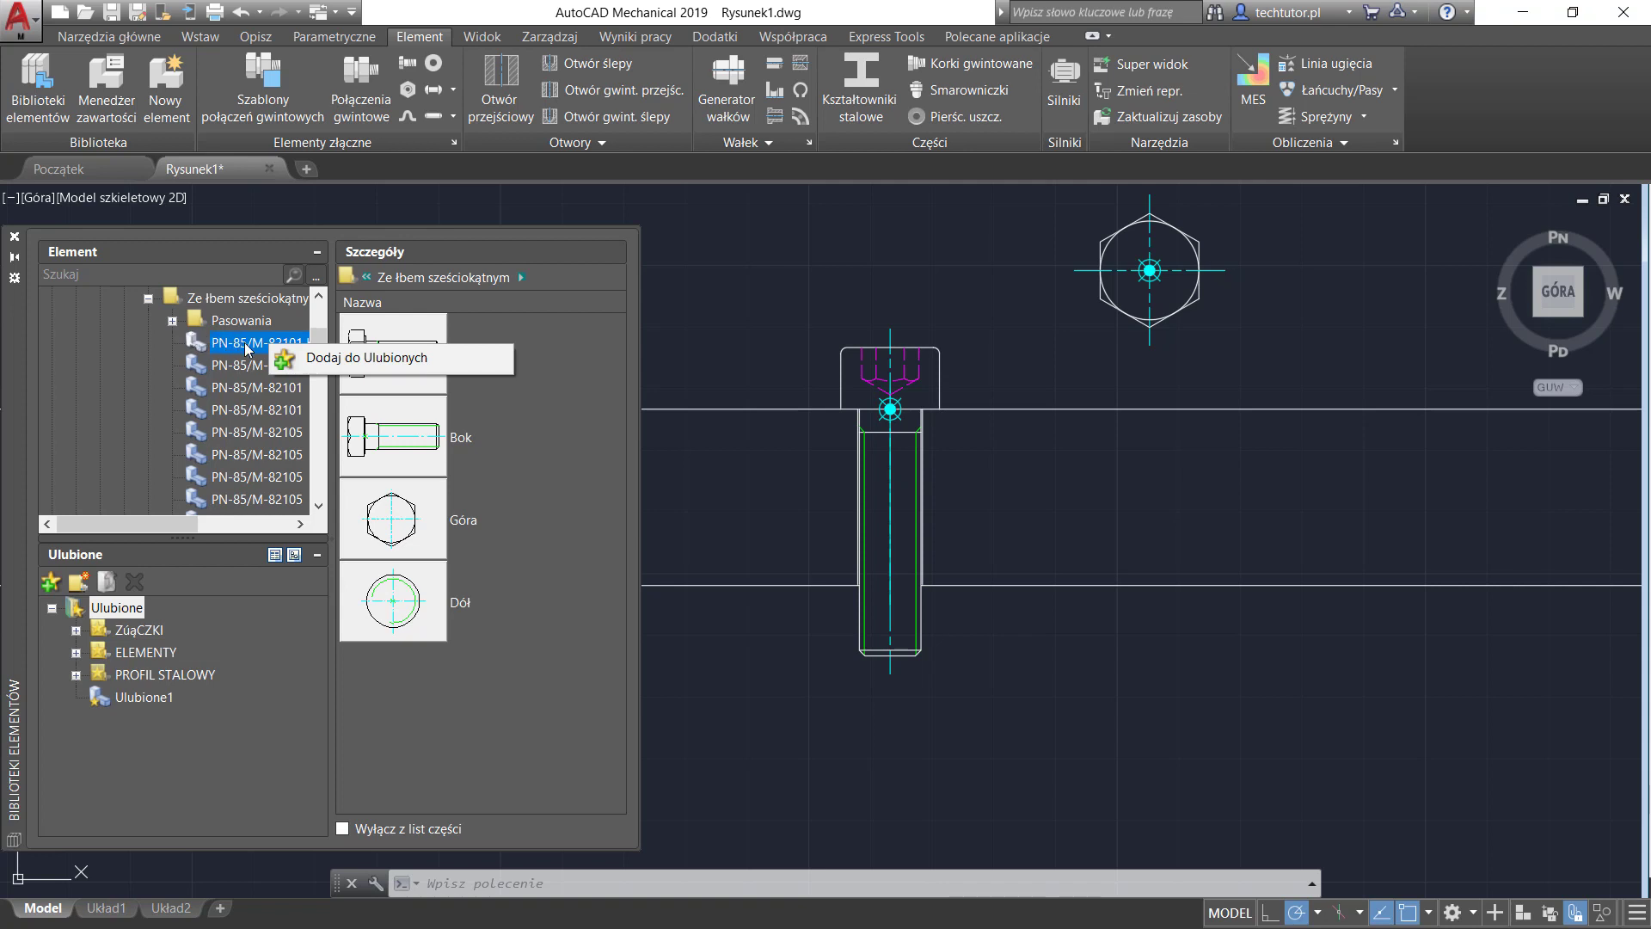
pyautogui.click(349, 373)
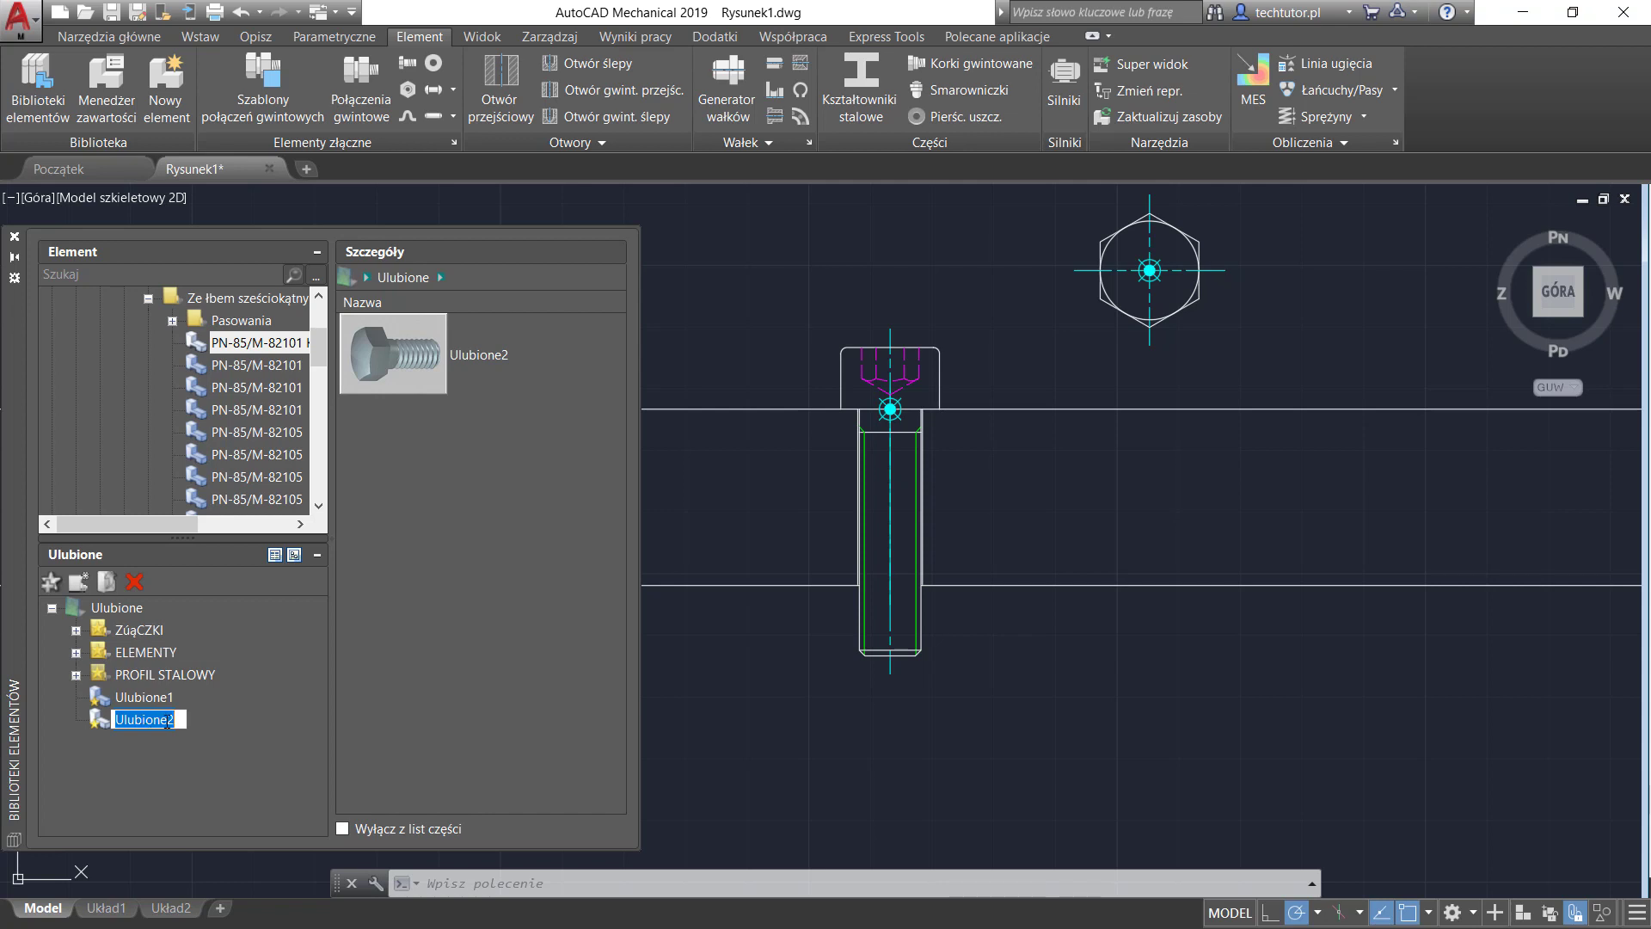
pyautogui.write('ssruba')
pyautogui.press('Return')
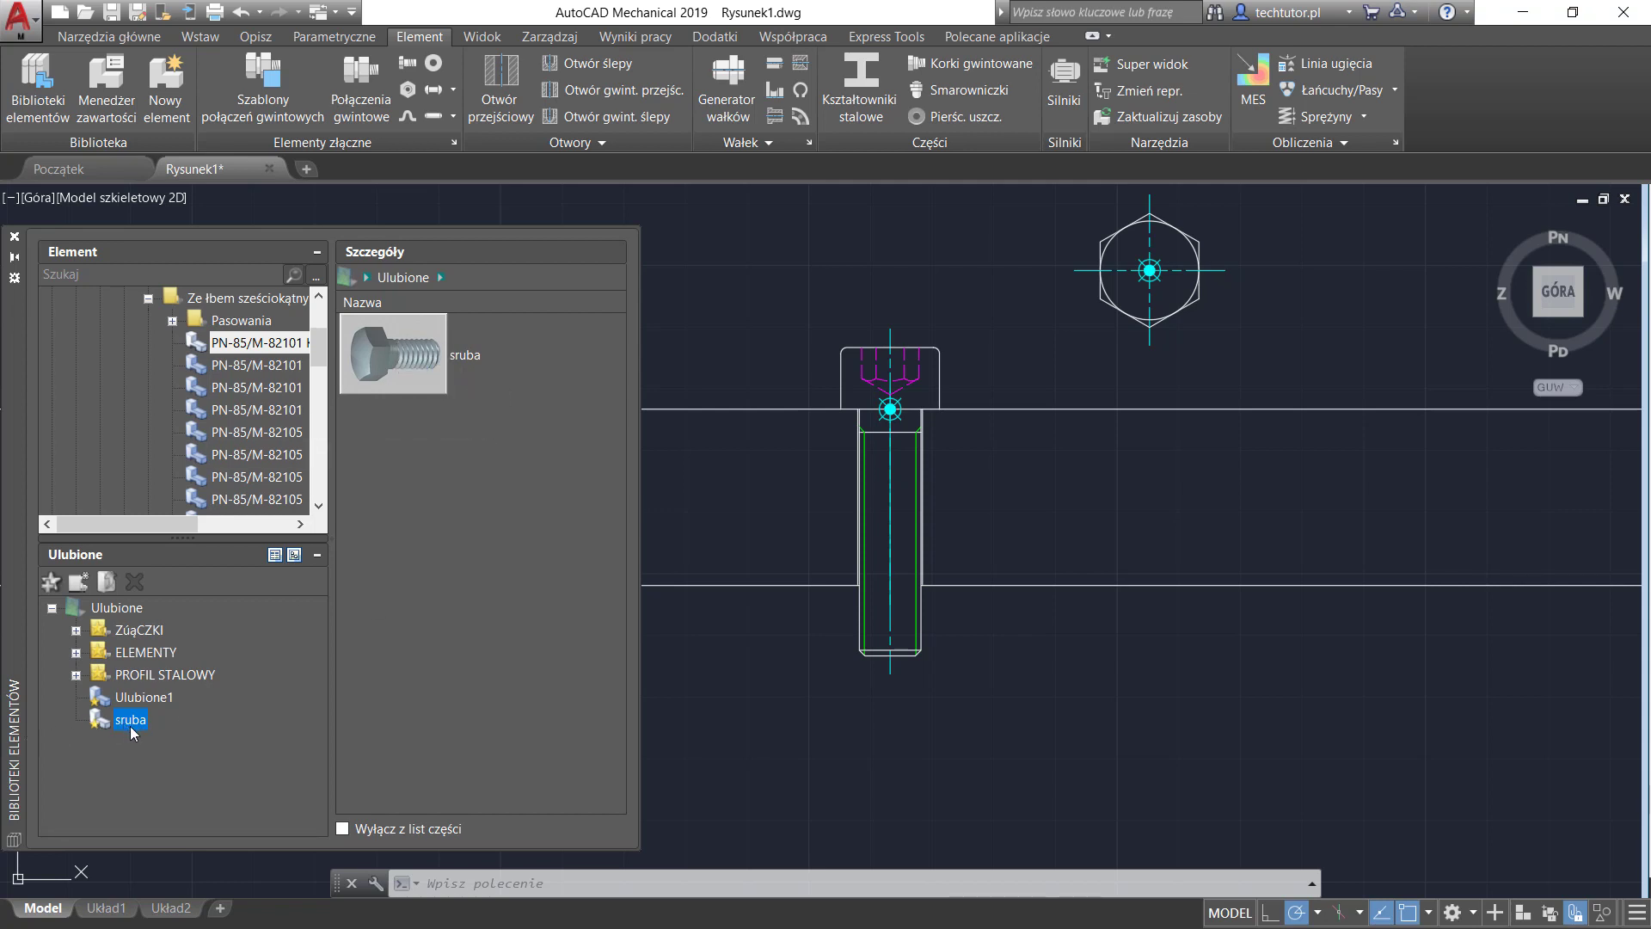
# Browse the sruba favourite's views without inserting one, then close the element library.
pyautogui.doubleClick(393, 352)
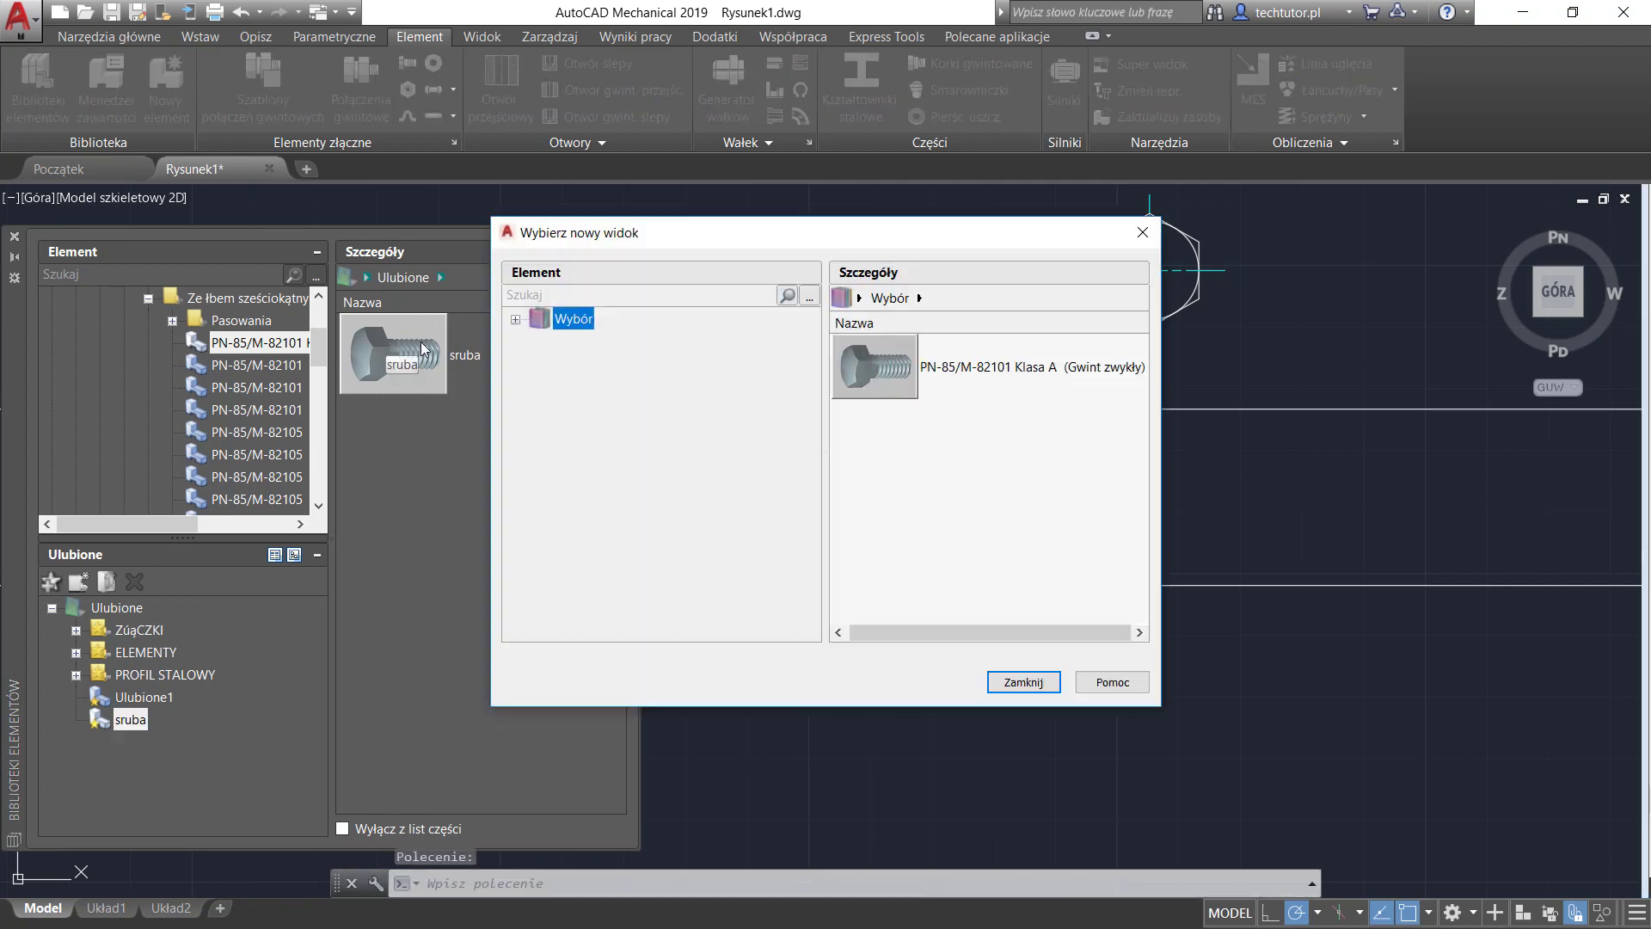
pyautogui.doubleClick(877, 365)
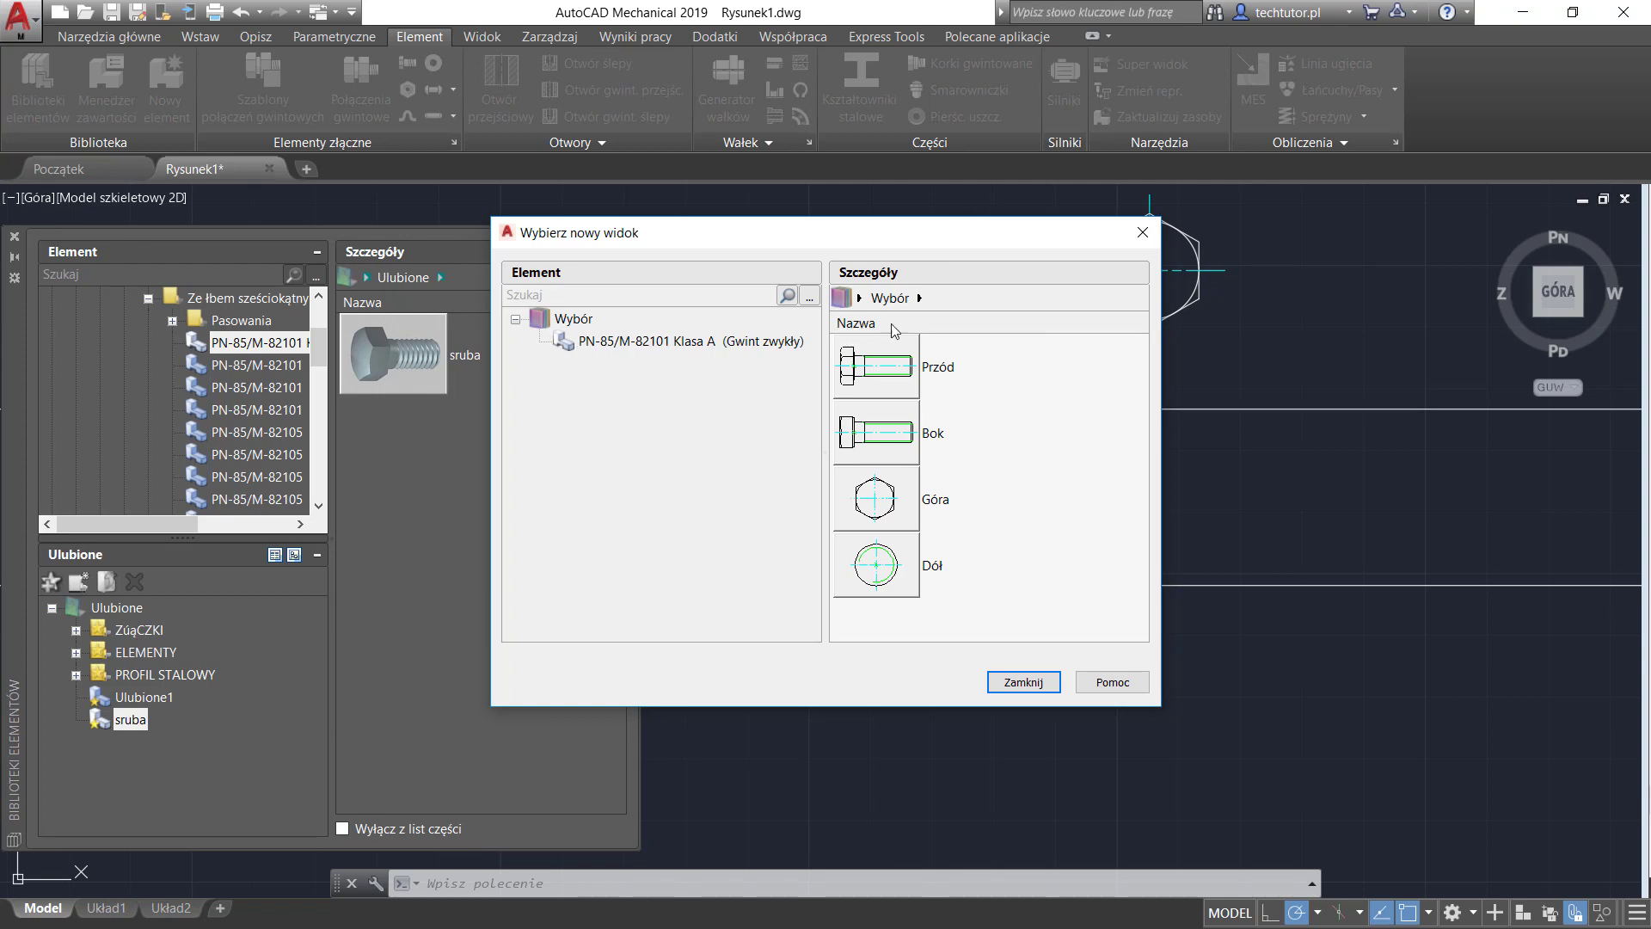
pyautogui.click(1142, 233)
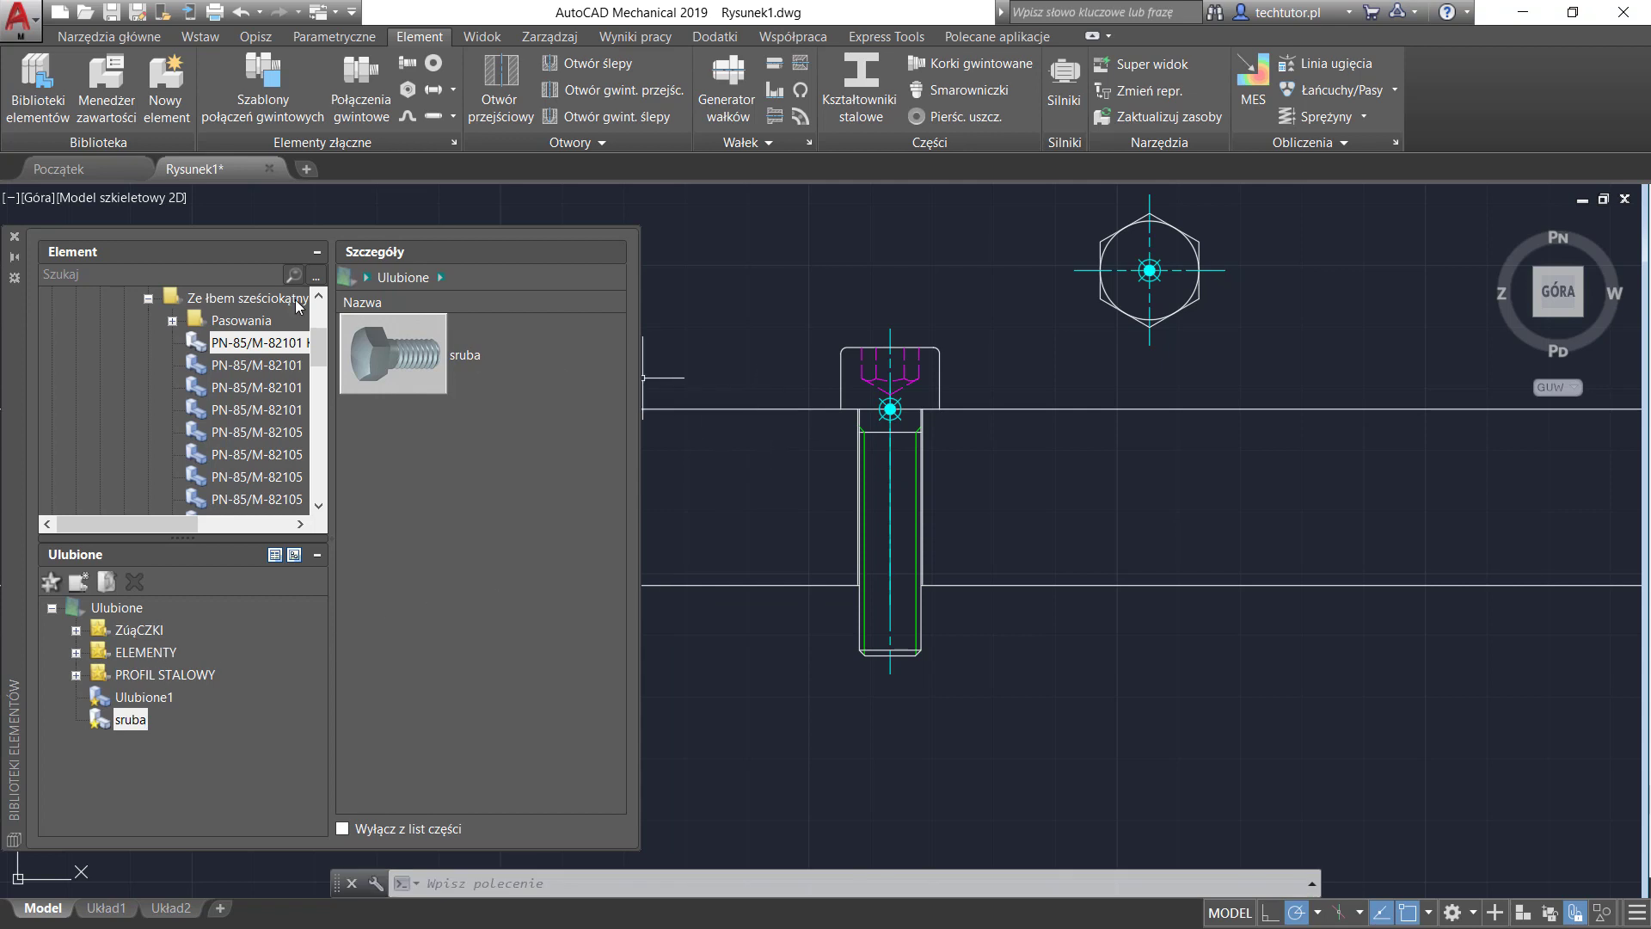
pyautogui.click(14, 238)
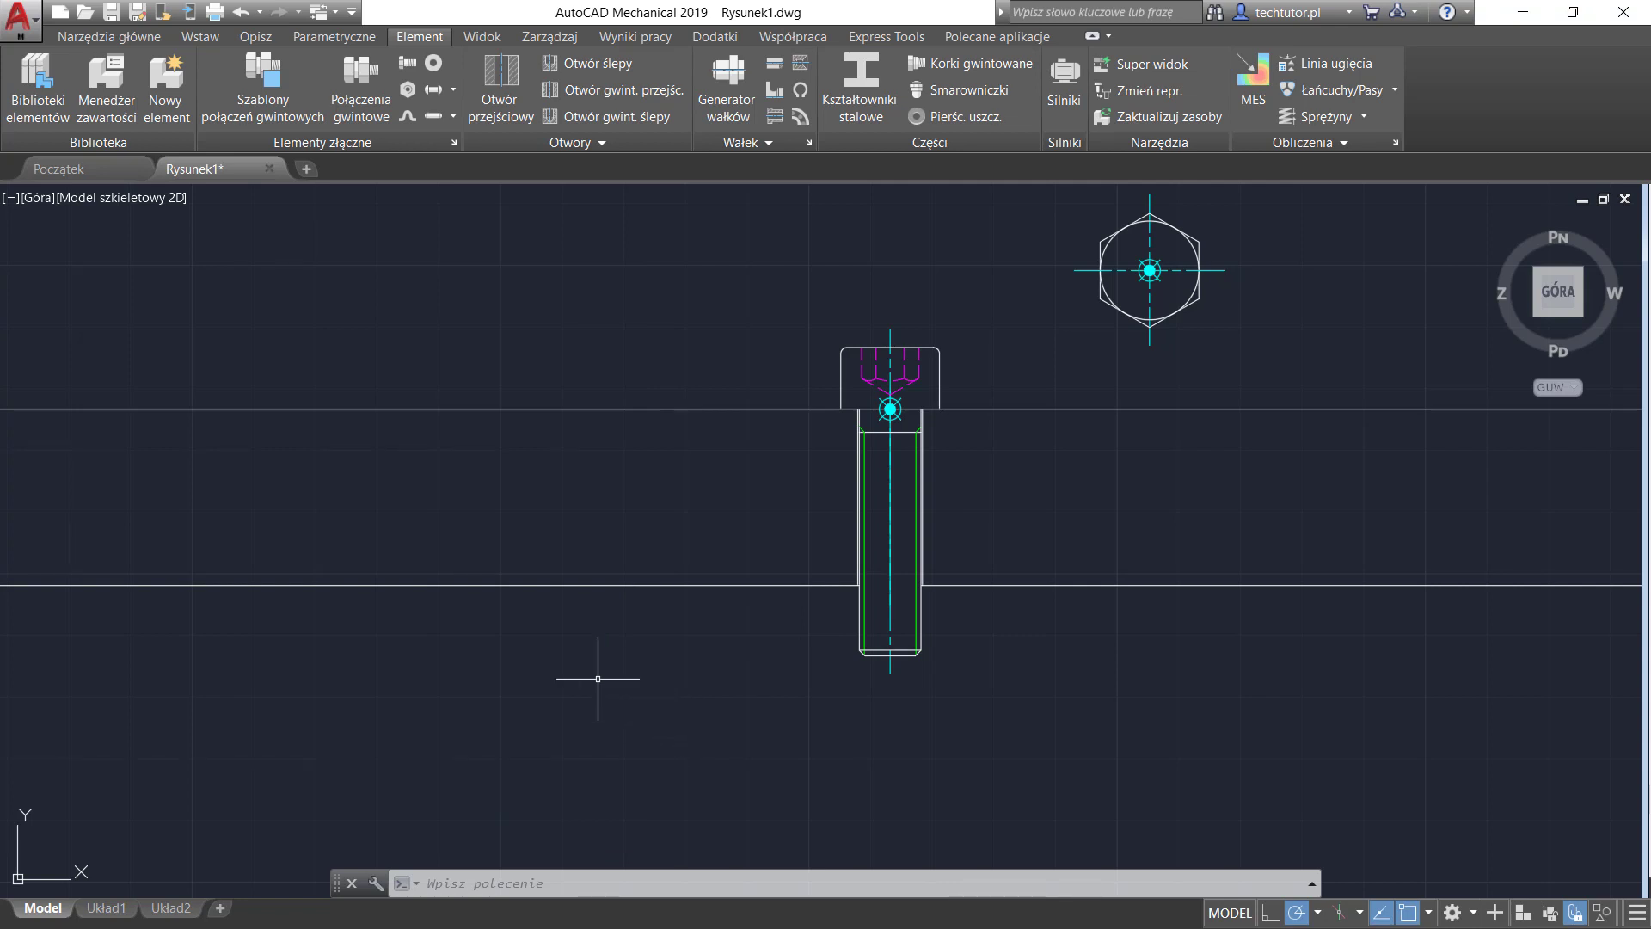
# Start the AMNOTE leader note from the Opis linii odniesienia dropdown on the Opisz tab.
pyautogui.click(256, 36)
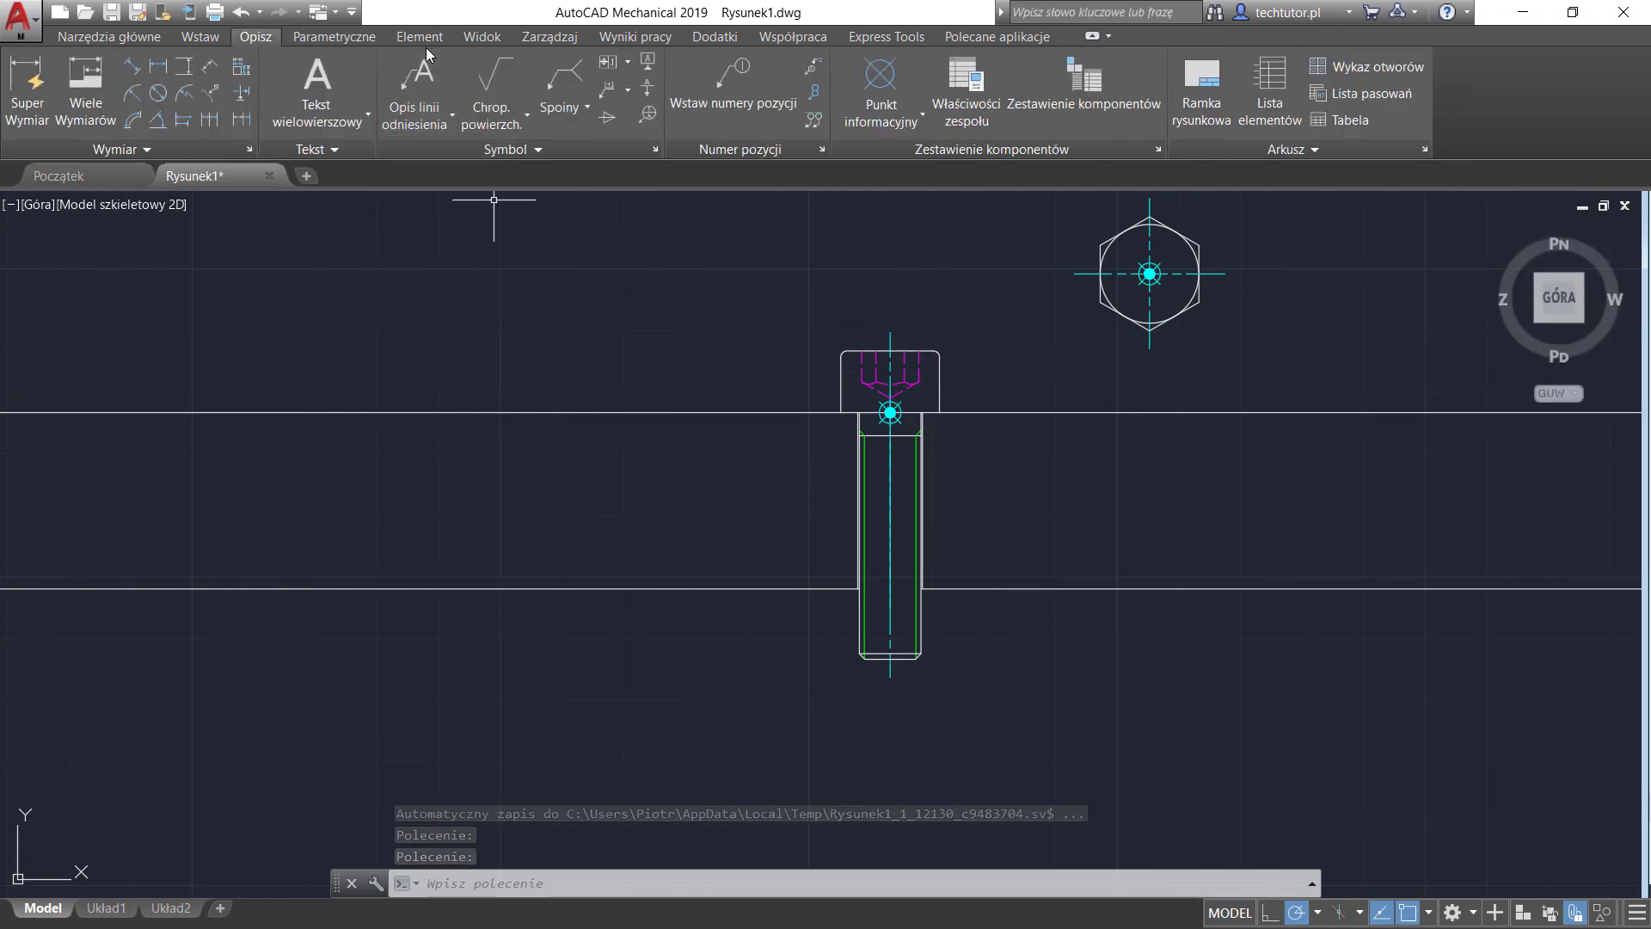
pyautogui.scroll(-2, 707, 418)
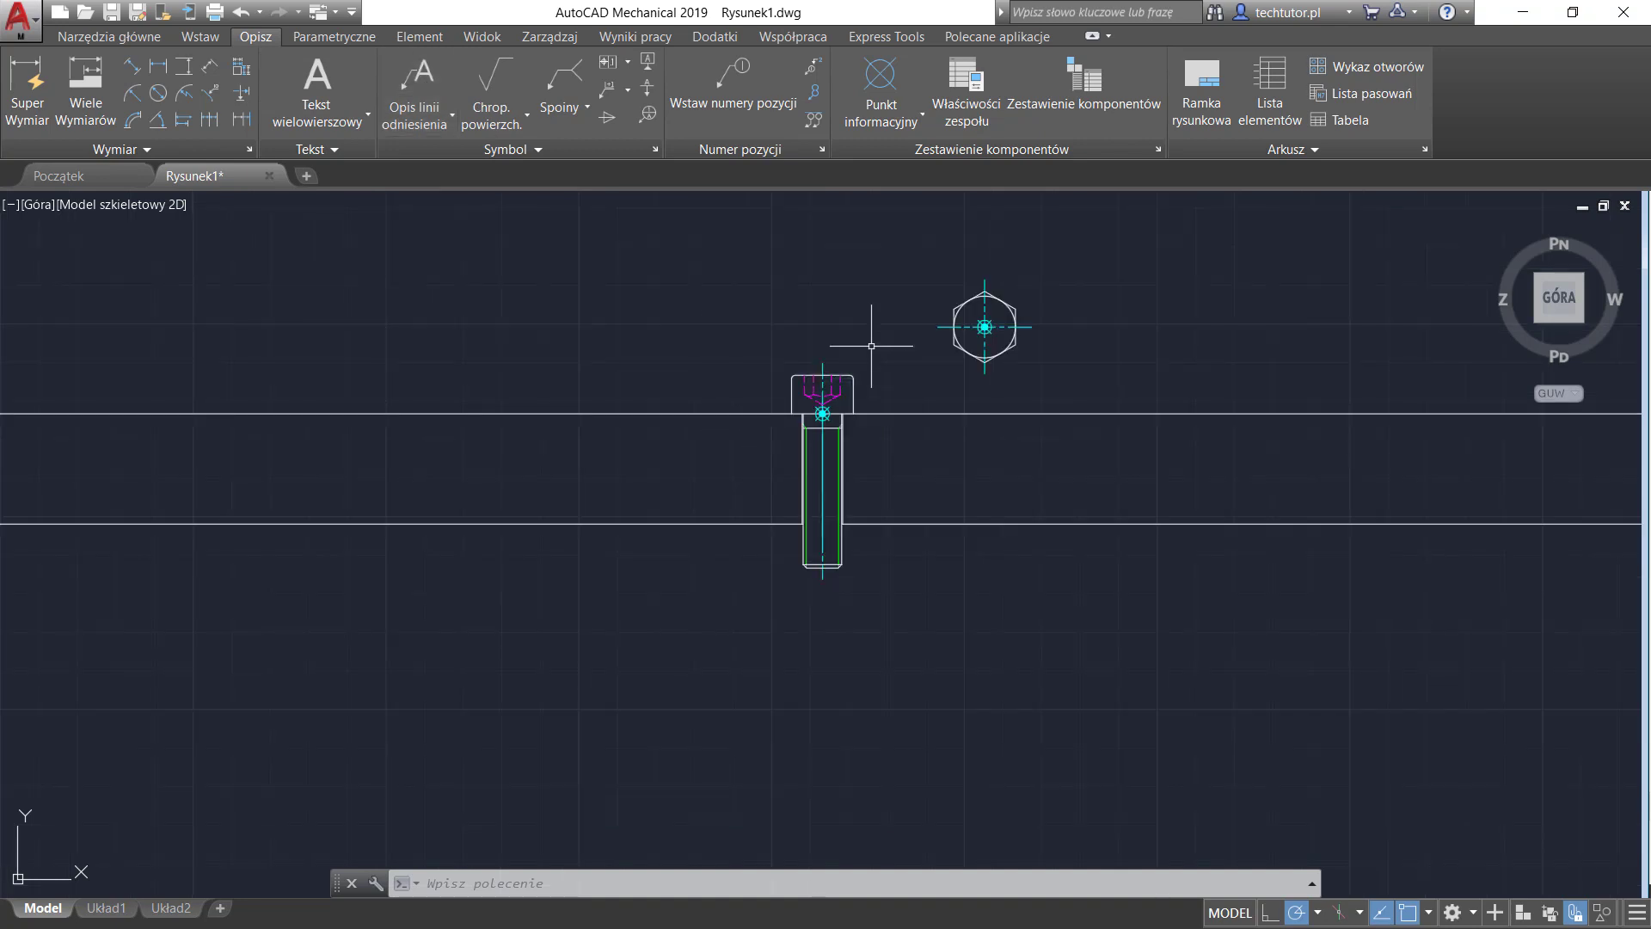
pyautogui.scroll(2, 871, 346)
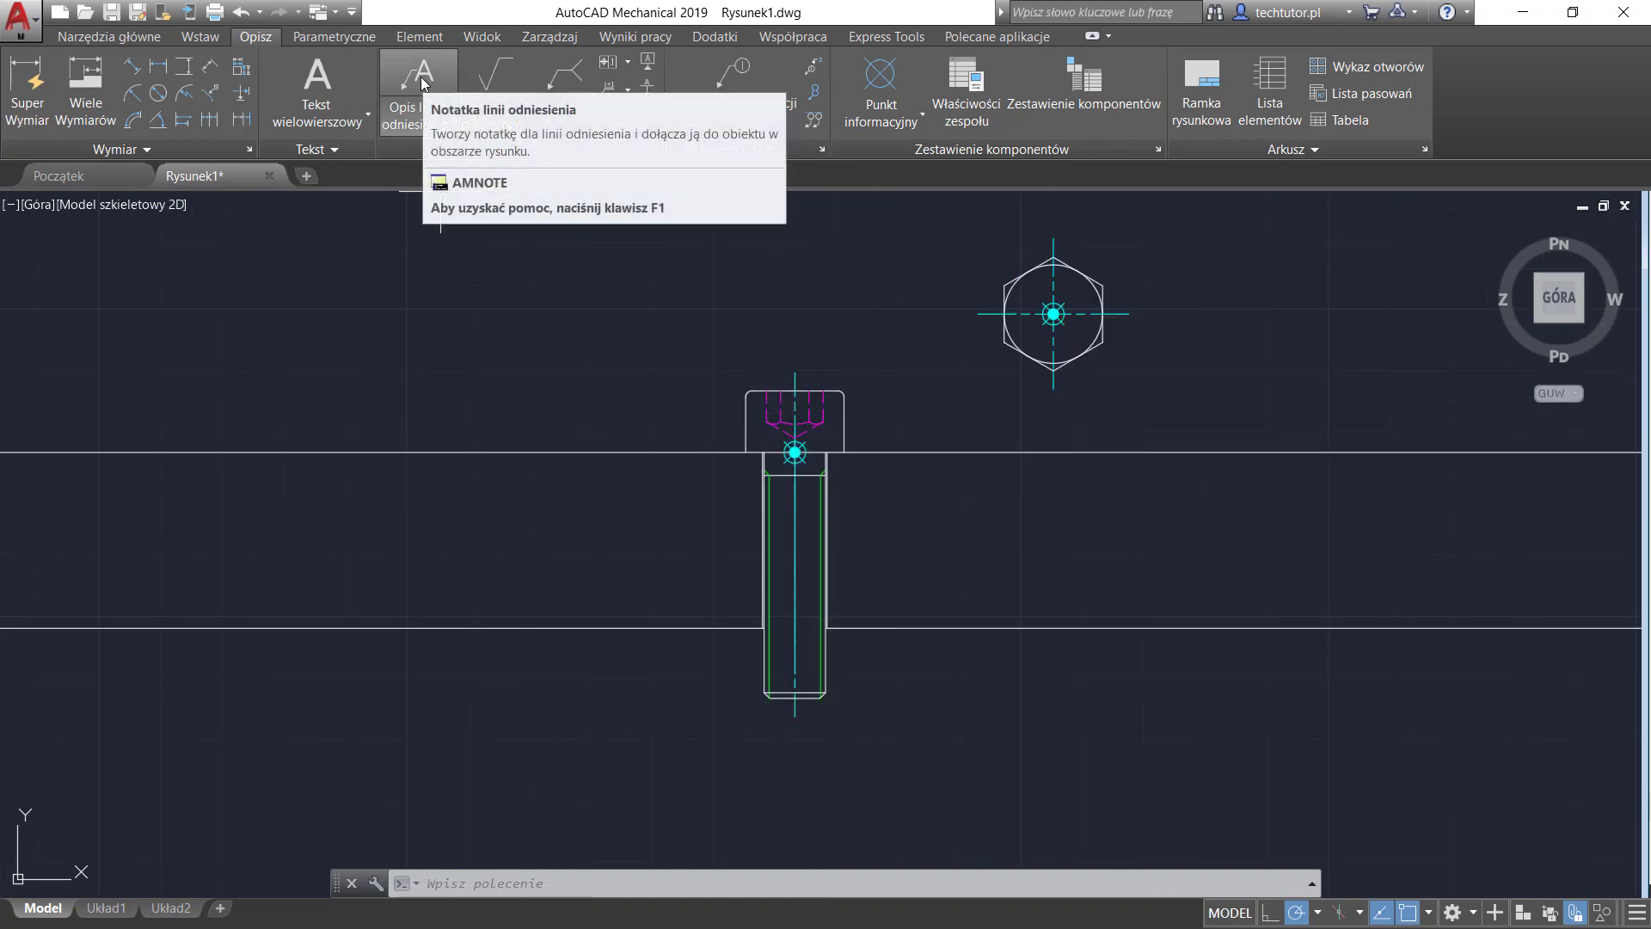
pyautogui.click(411, 120)
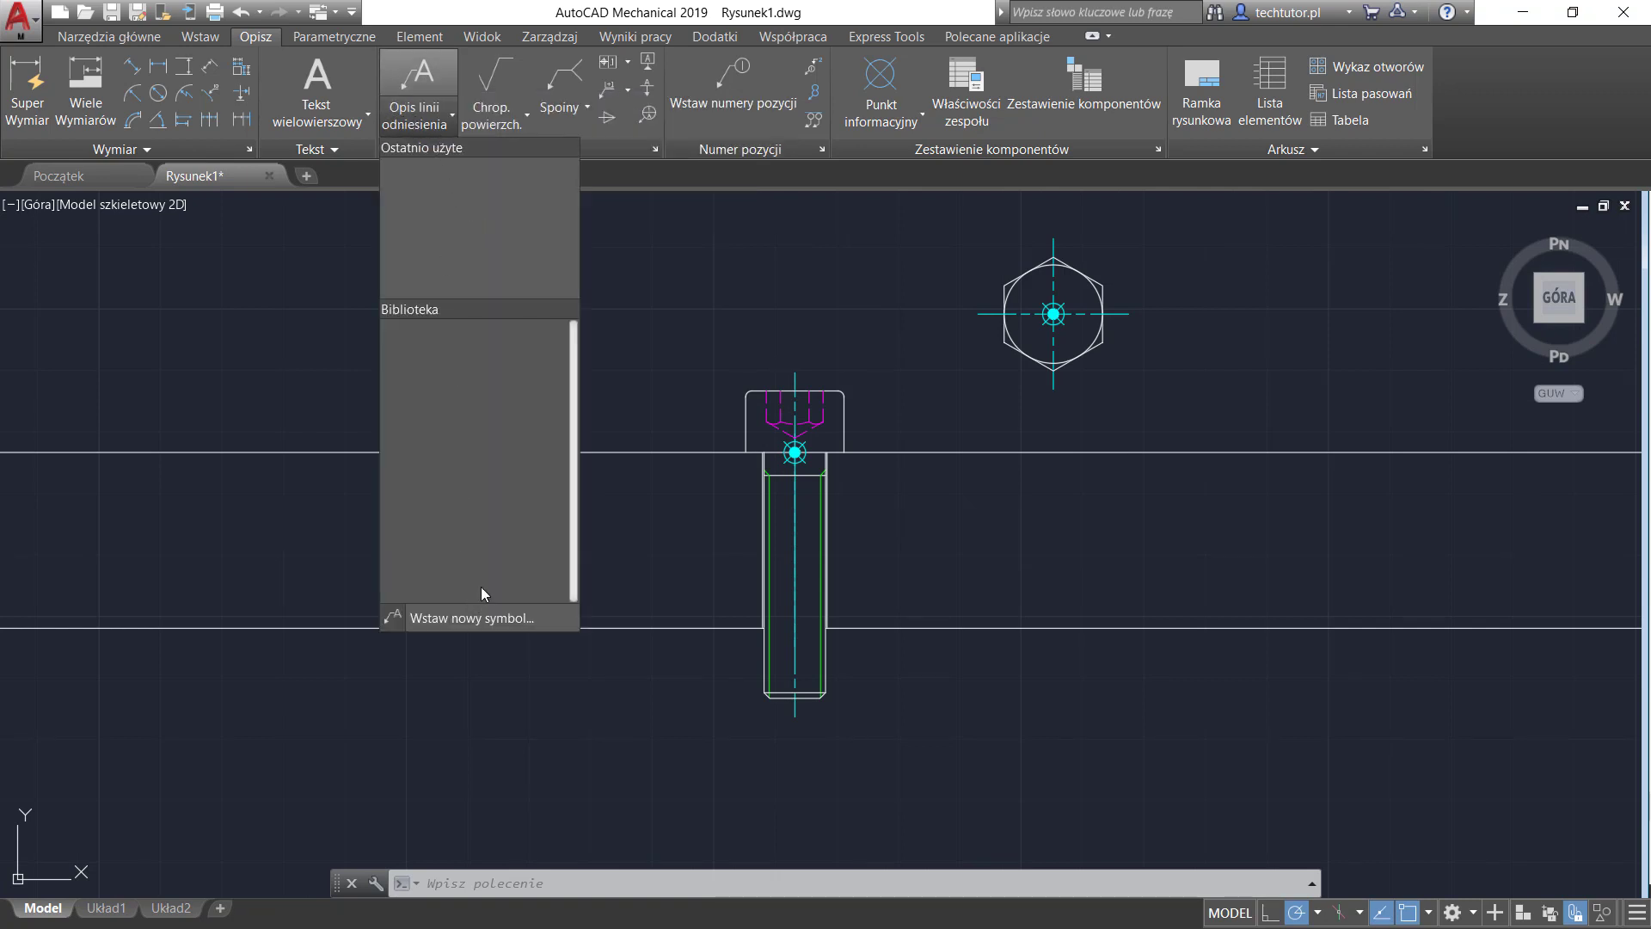
pyautogui.click(426, 65)
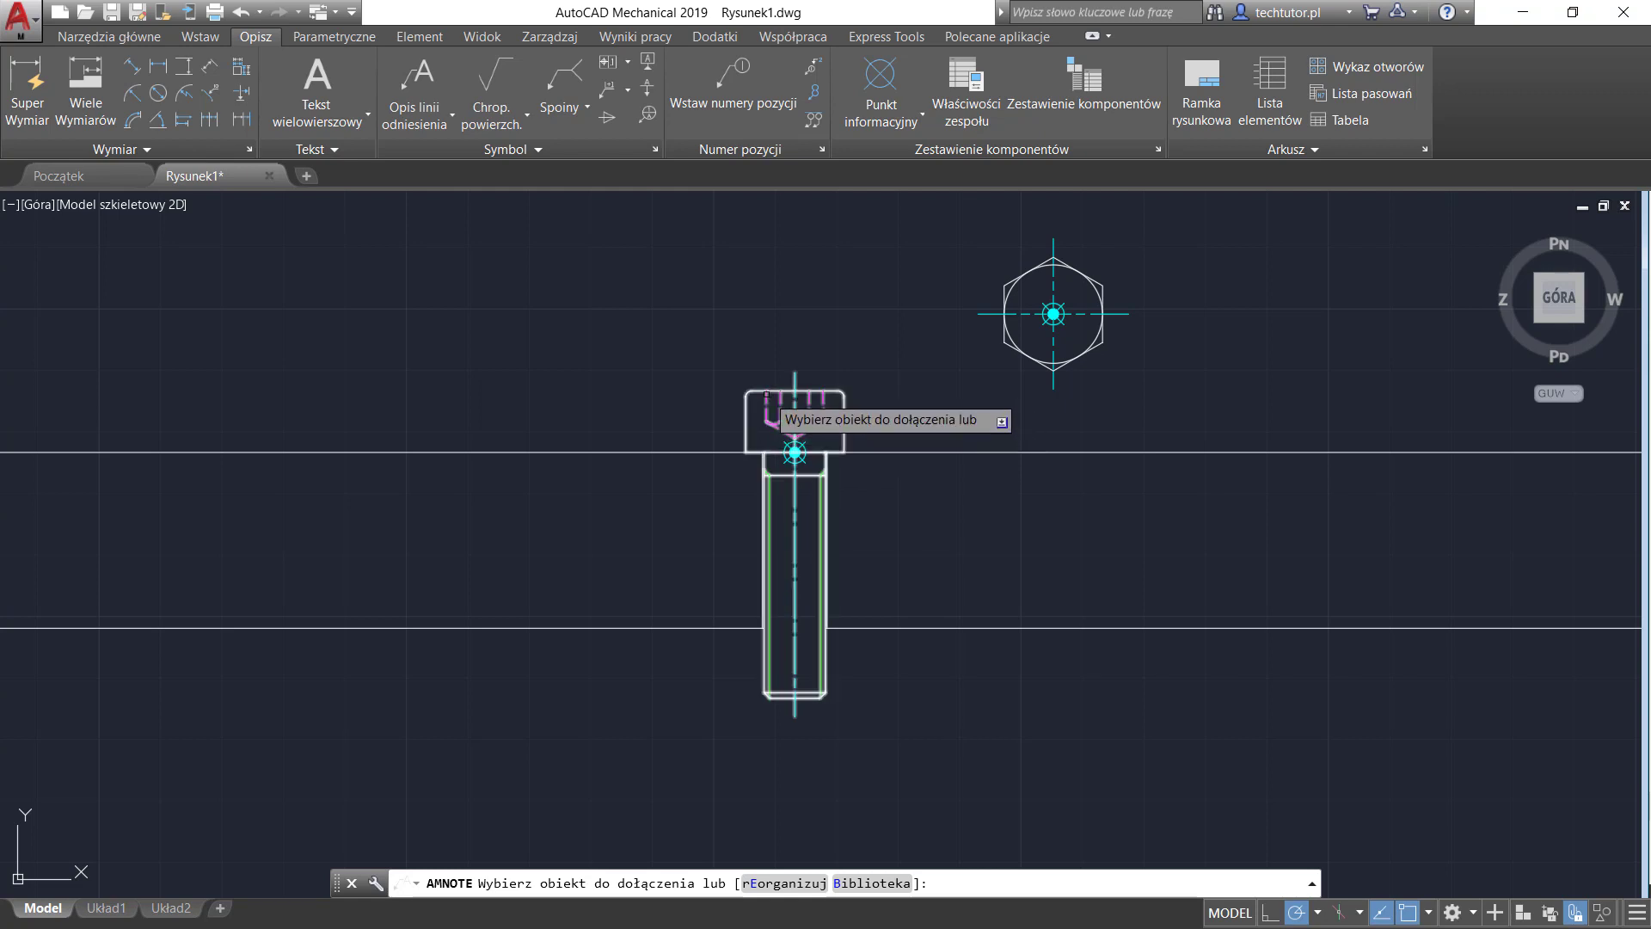
# Attach the leader to the screw head, bend it up-left, and place the ISO 4762 - M10x40 note.
pyautogui.click(761, 384)
pyautogui.scroll(4, 744, 378)
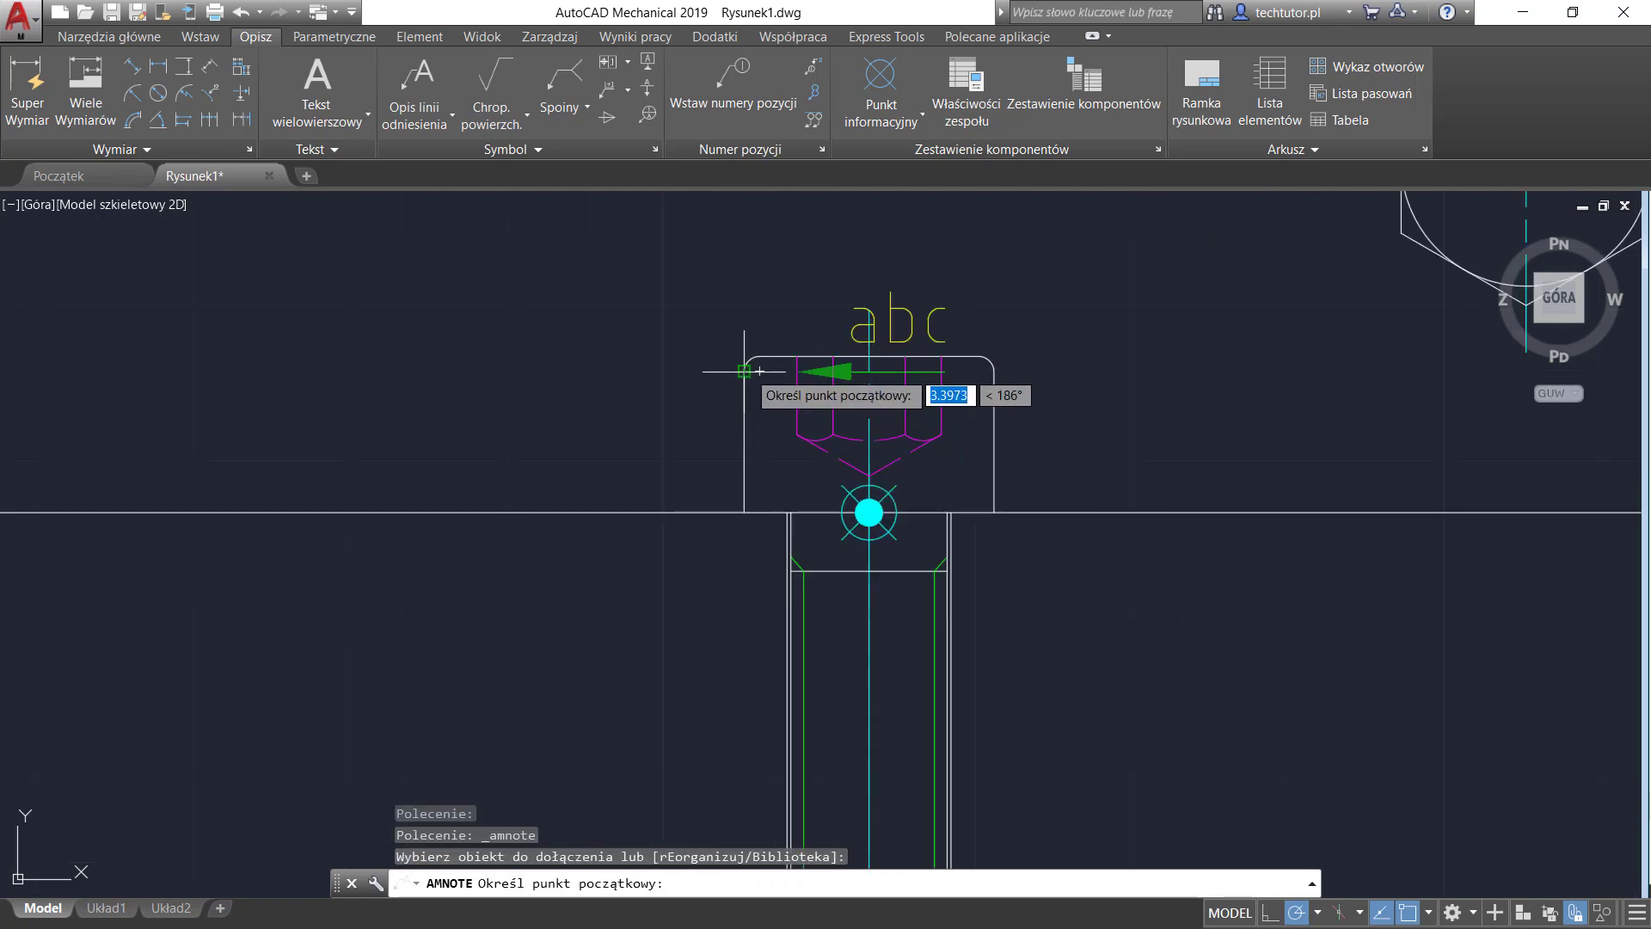
pyautogui.click(744, 371)
pyautogui.scroll(-3, 625, 361)
pyautogui.scroll(-2, 624, 362)
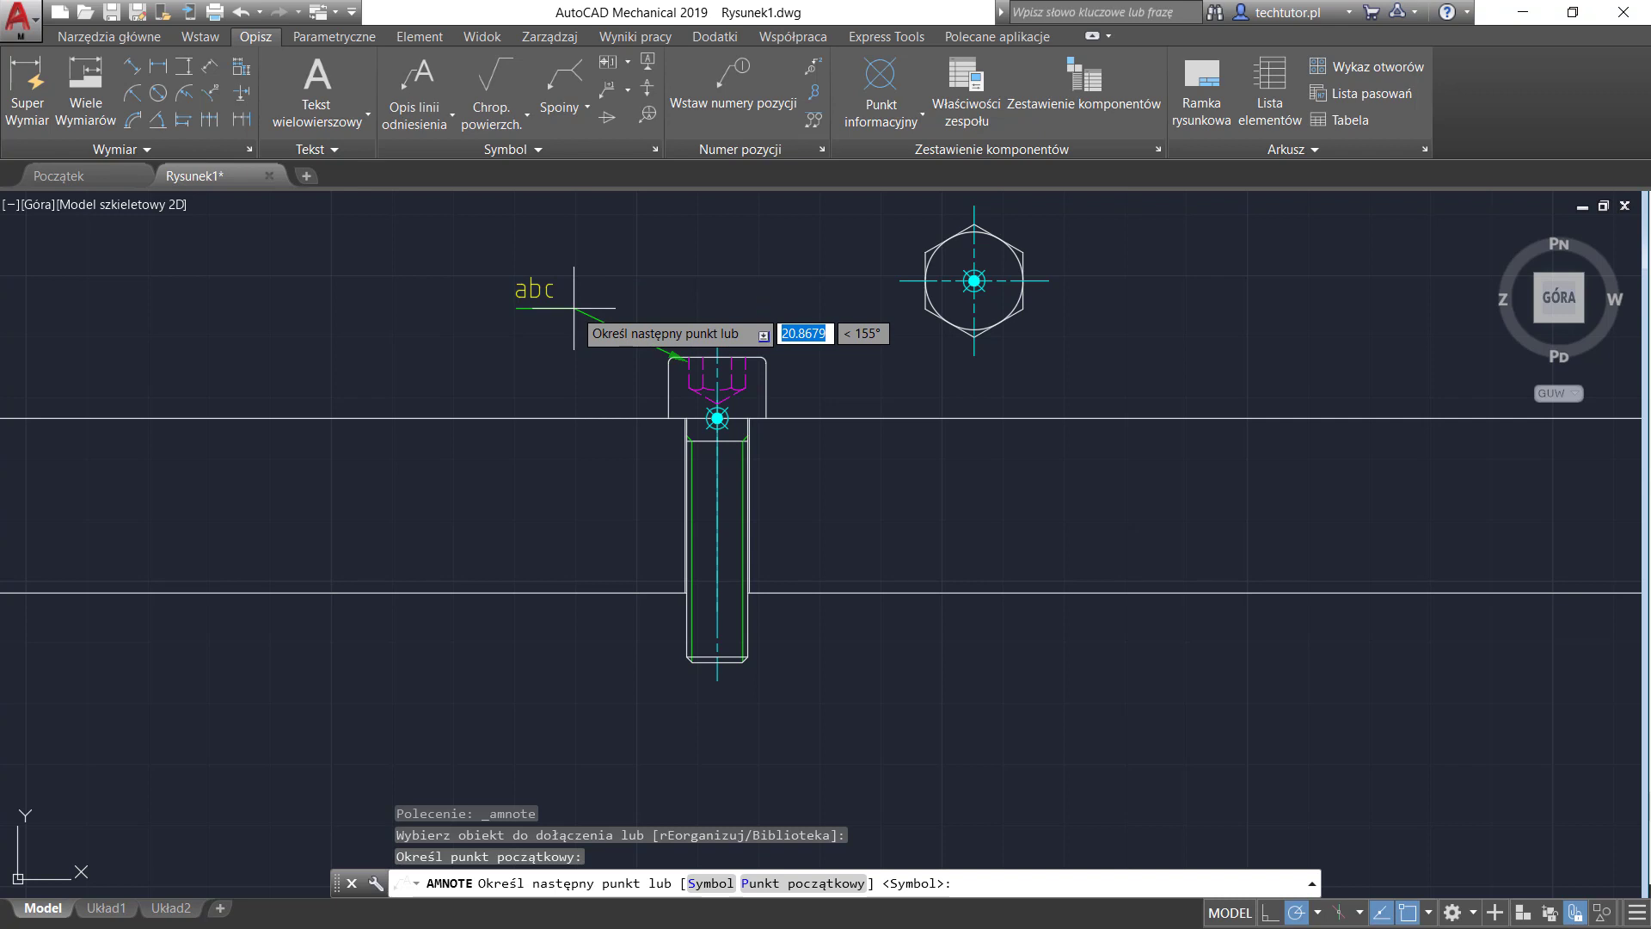
pyautogui.click(573, 307)
pyautogui.press('Return')
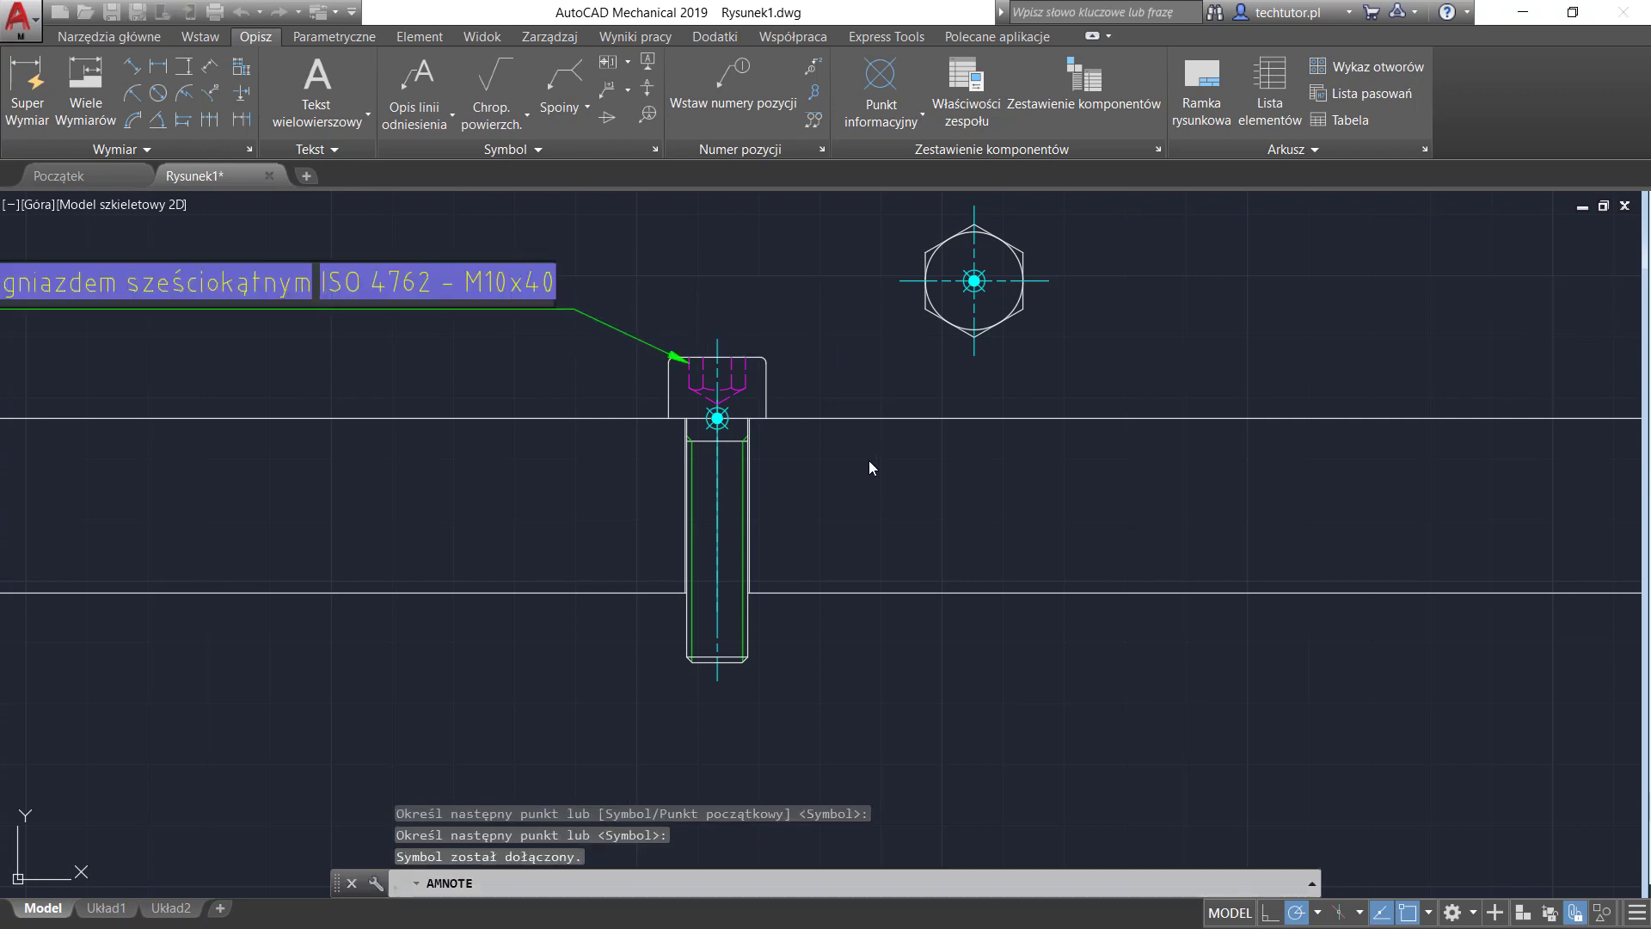
pyautogui.scroll(-2, 869, 461)
pyautogui.scroll(2, 717, 408)
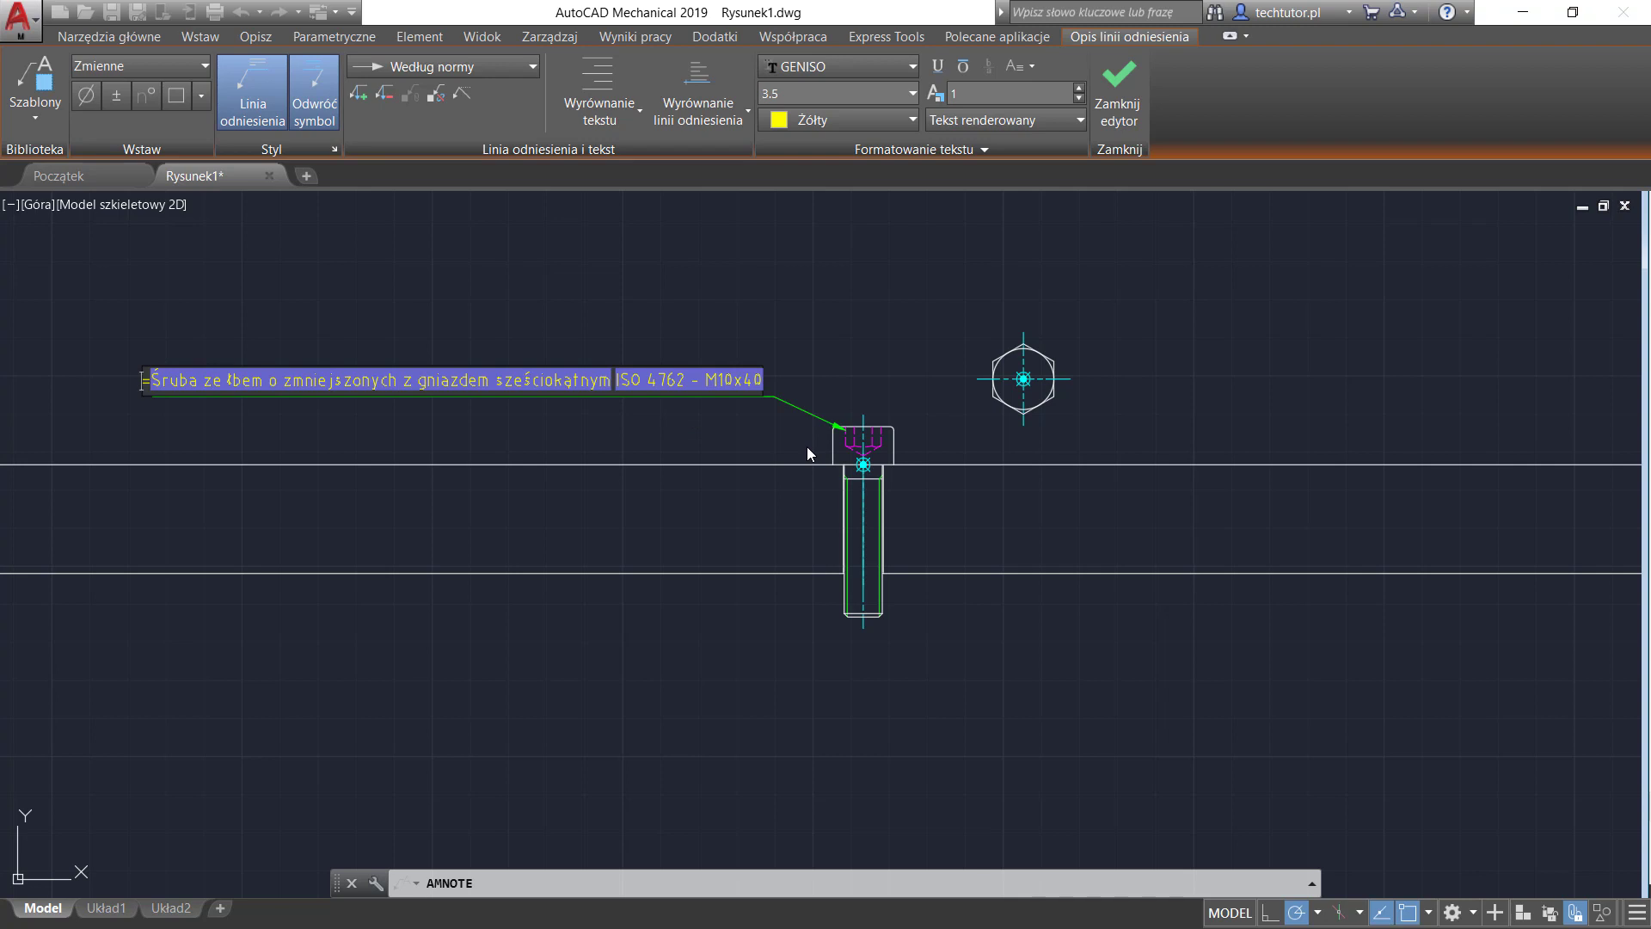
# Close the text editor to finish the ISO 4762 - M10x40 leader note.
pyautogui.scroll(2, 200, 381)
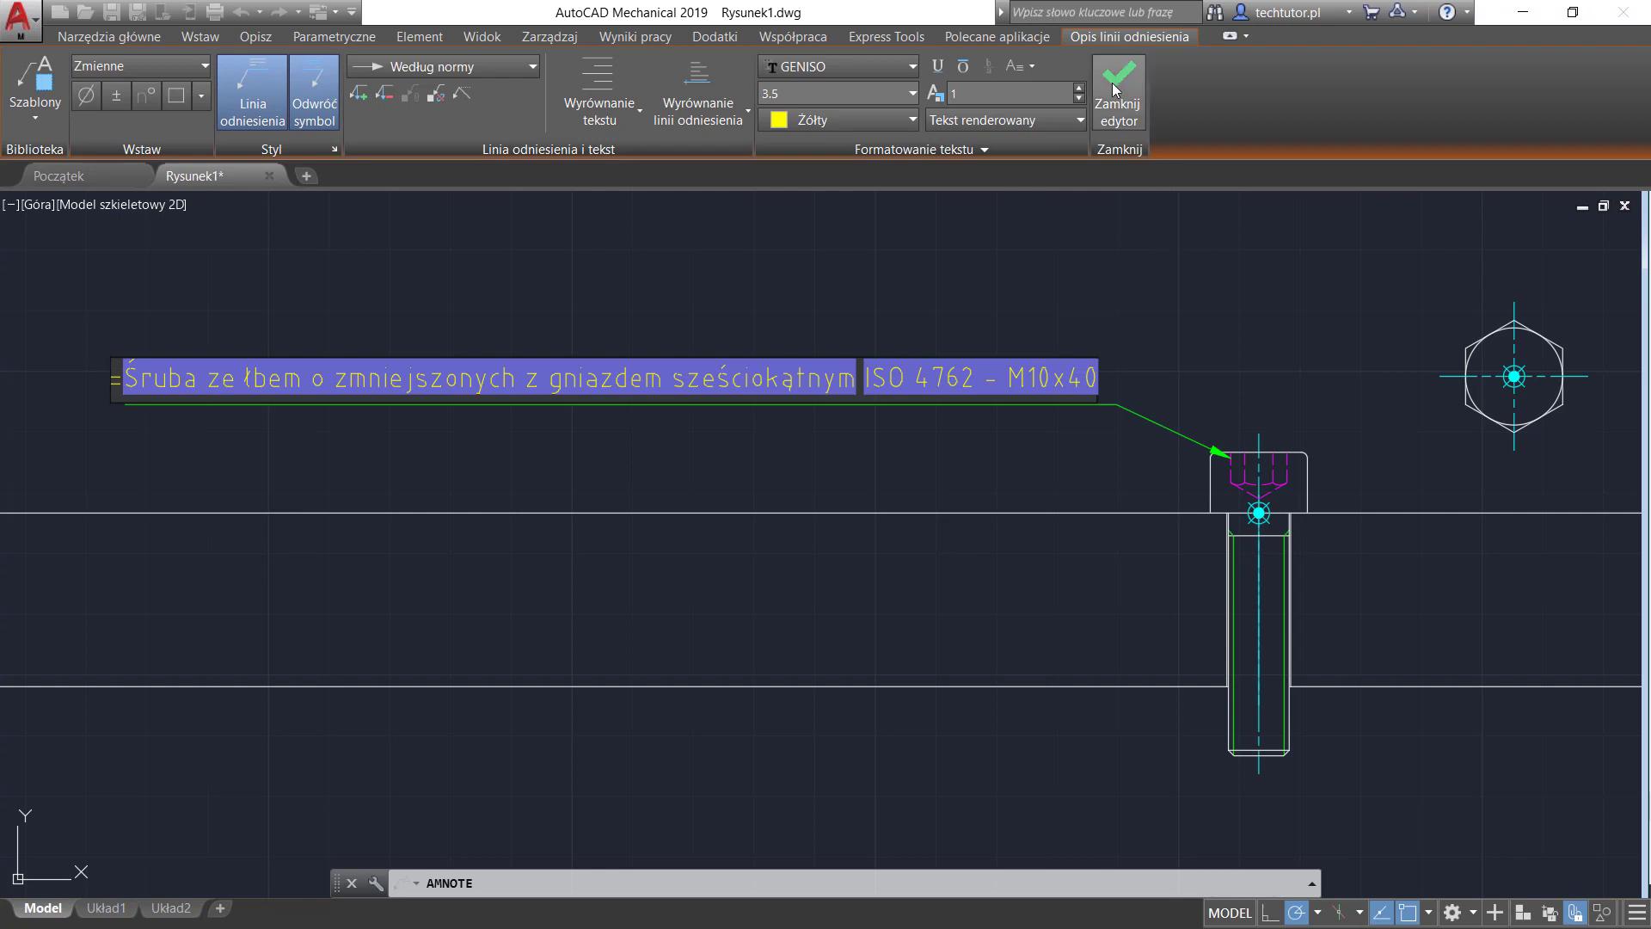
pyautogui.click(1121, 116)
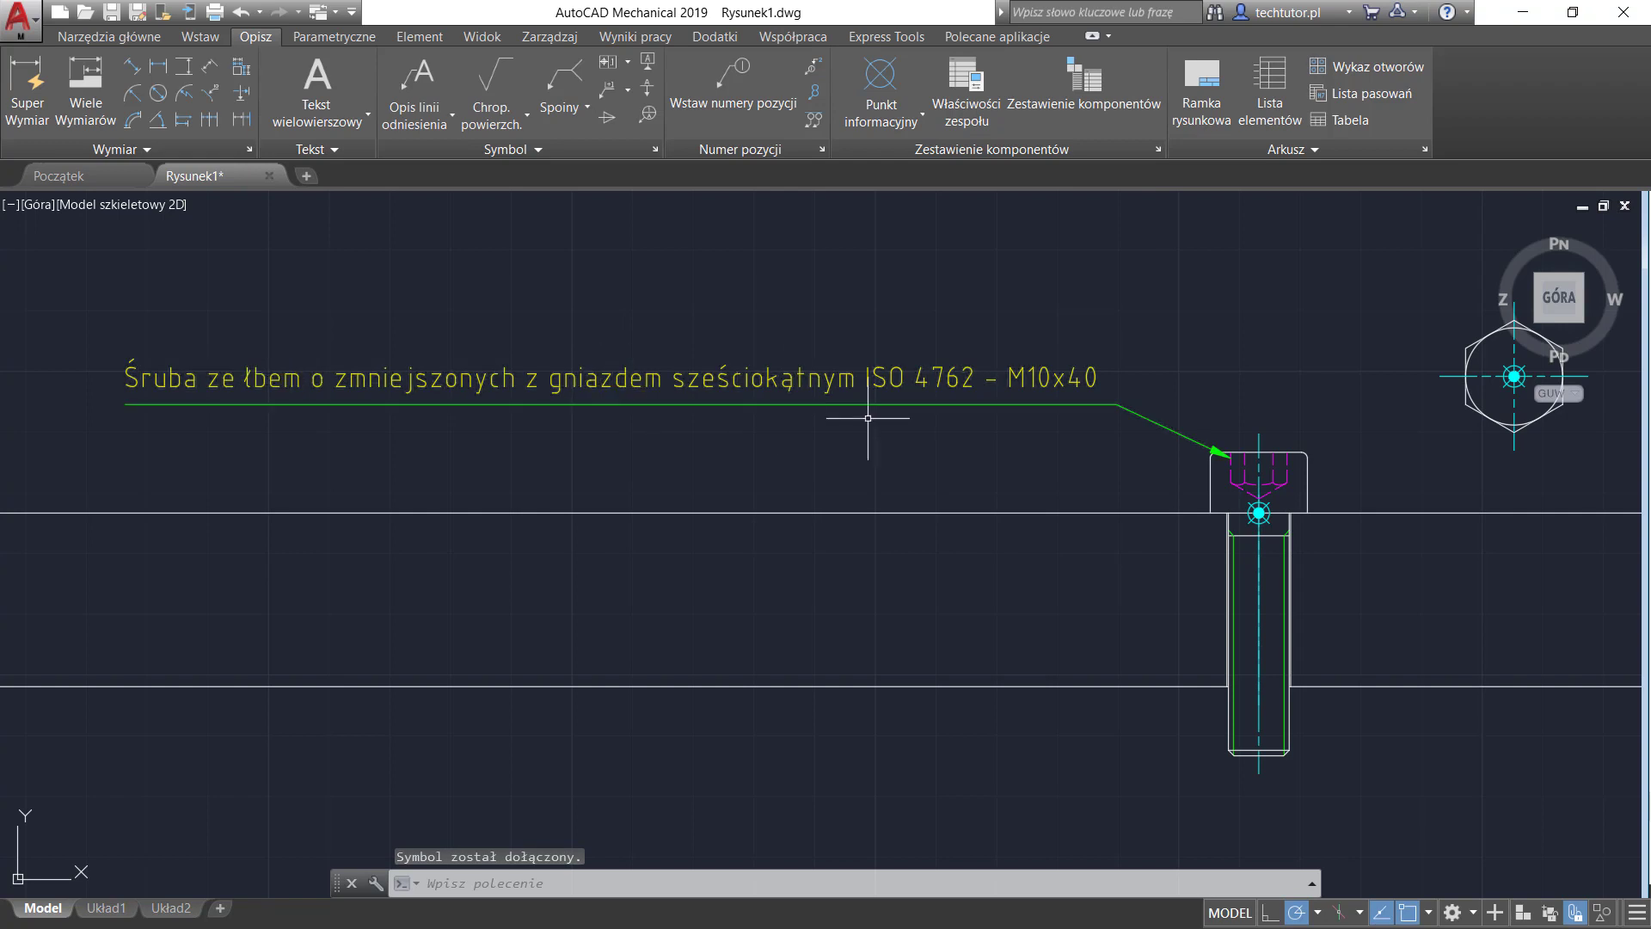
pyautogui.scroll(-4, 877, 418)
pyautogui.scroll(2, 1064, 418)
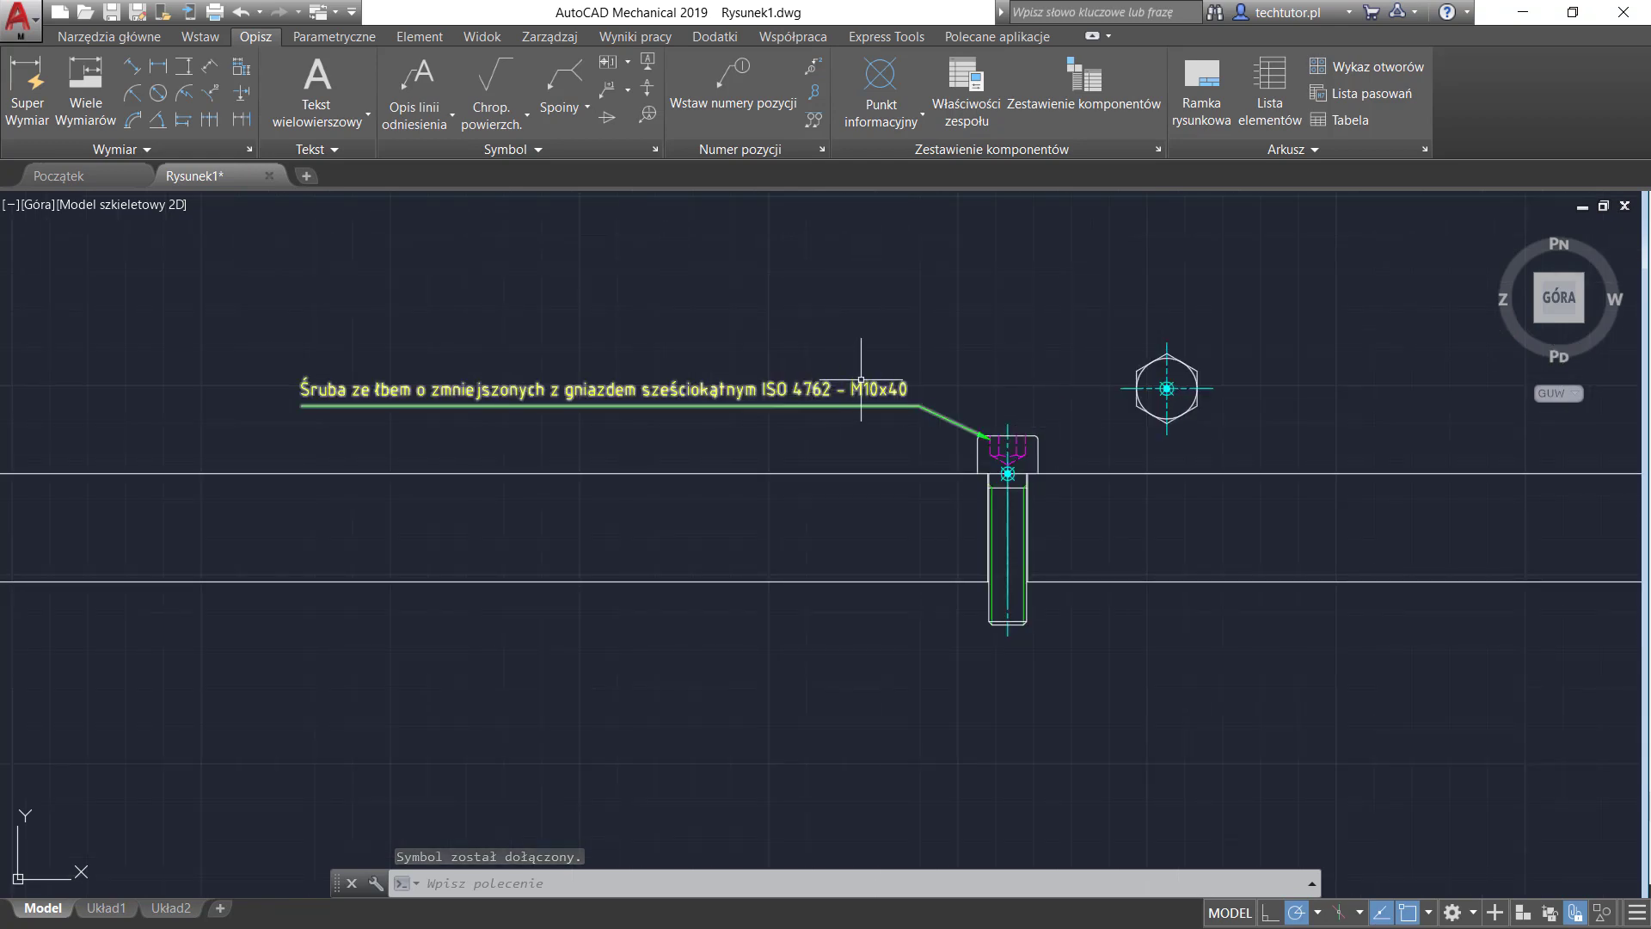